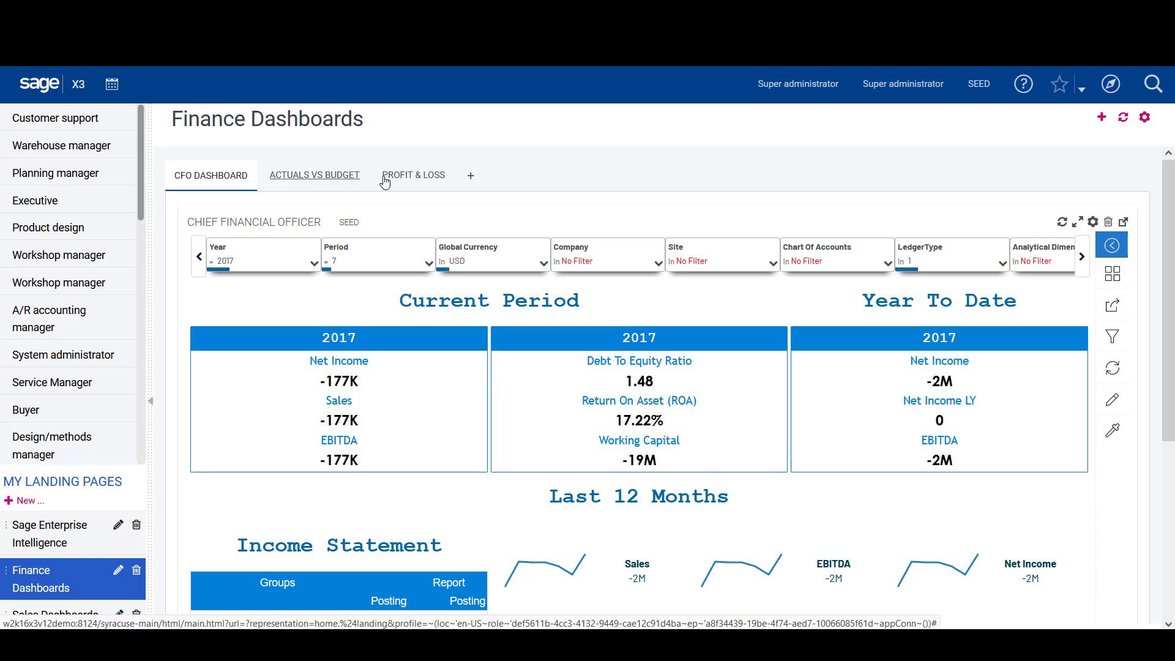
Open the Profit & Loss dashboard and filter it to fiscal period 4
left_click(409, 178)
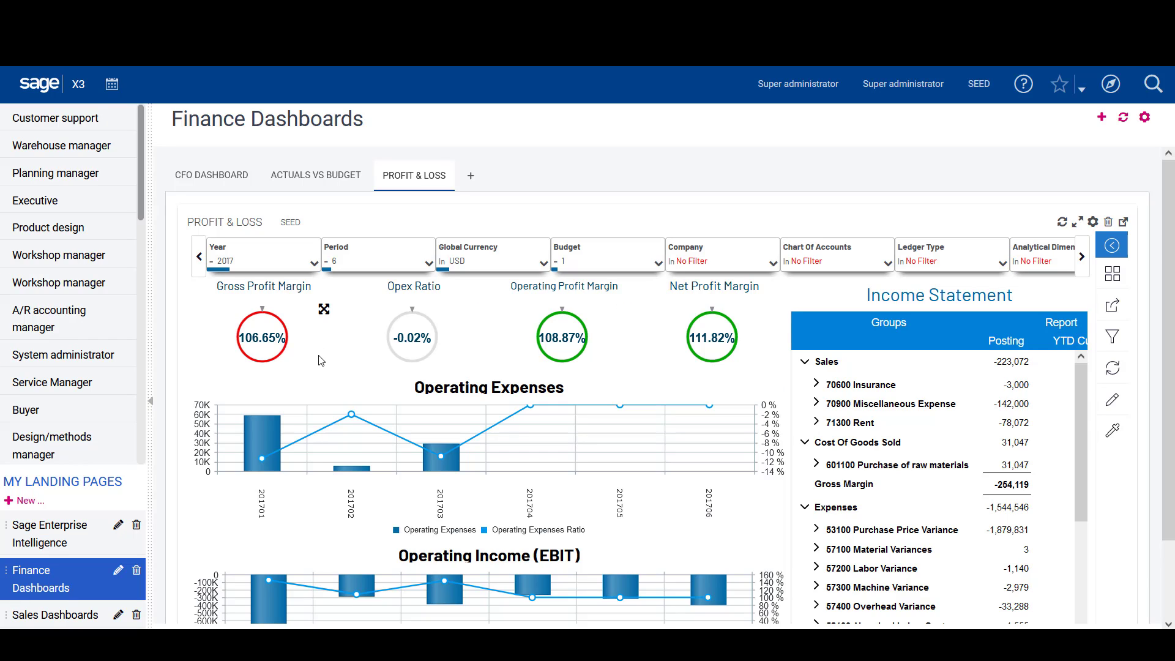
scroll(321, 361, "down", 1)
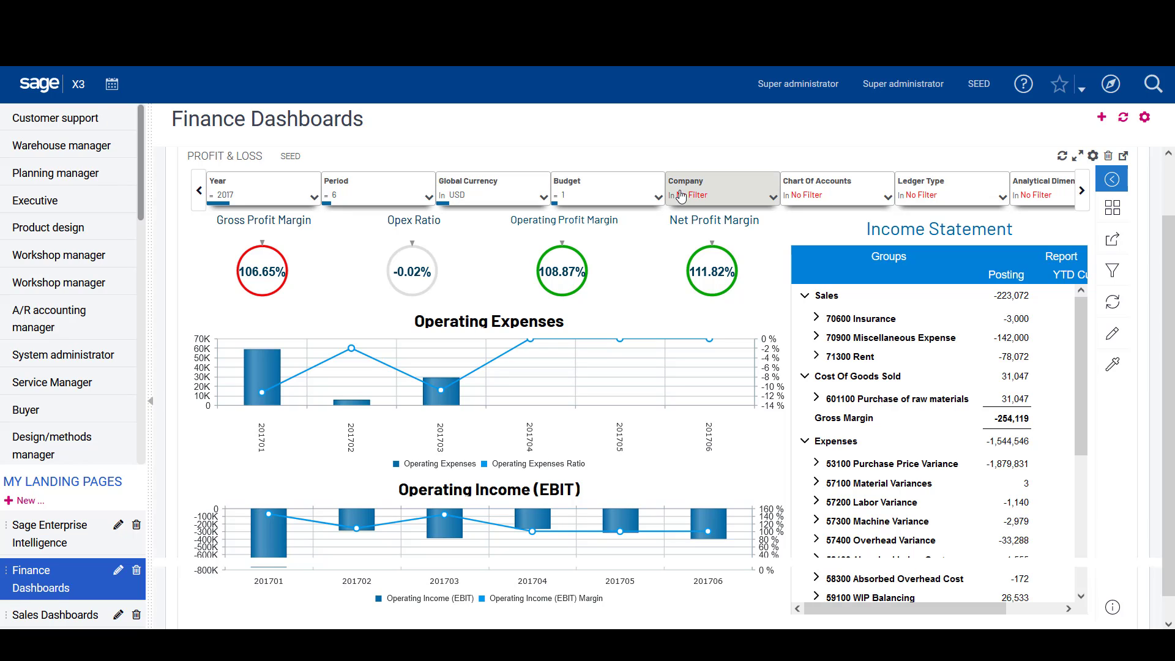
left_click(379, 192)
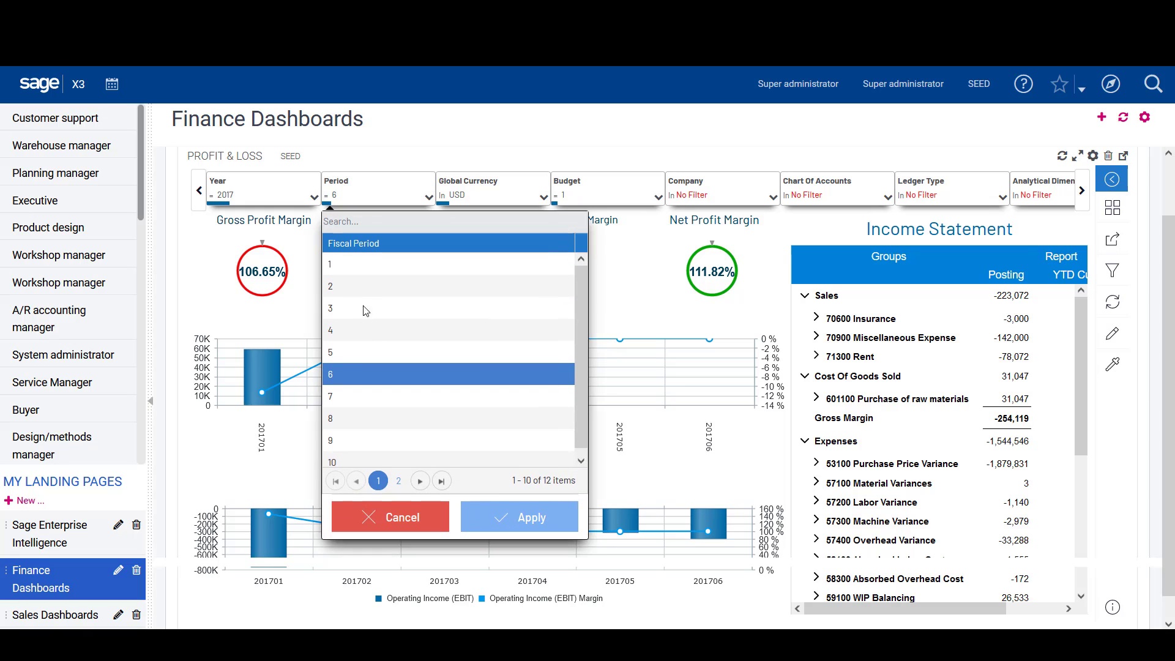
left_click(349, 337)
left_click(483, 517)
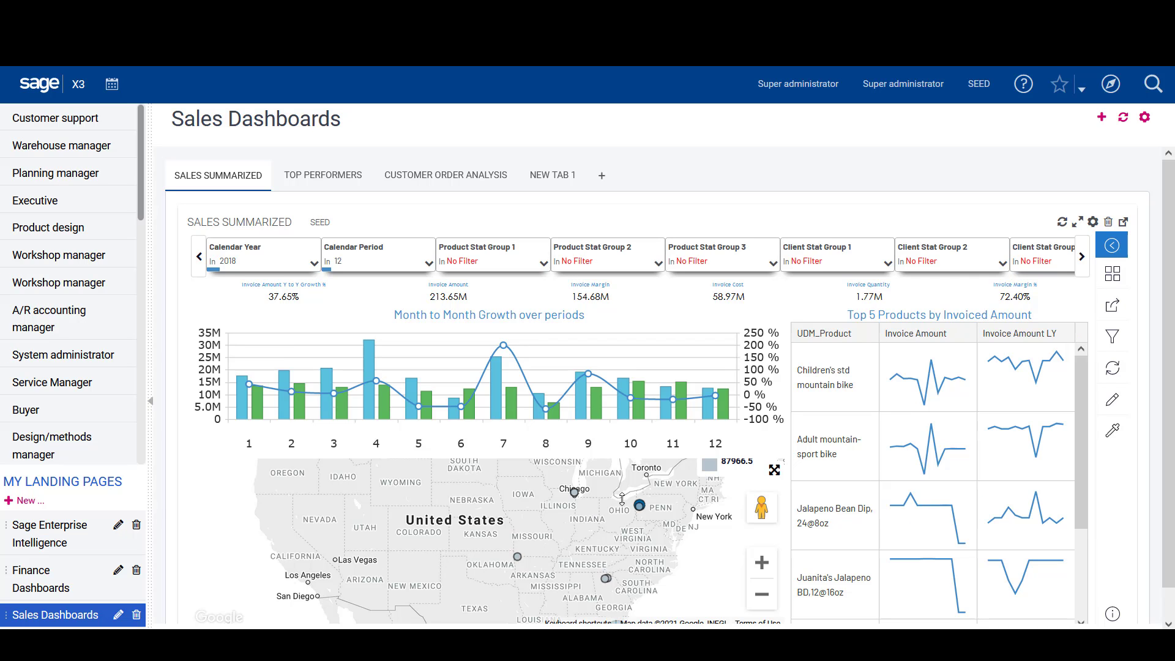
Zoom in on the Sales Summarized map and display the invoice details of the customer marker near Pittsburgh
scroll(622, 498, "up", 2)
left_click(686, 536)
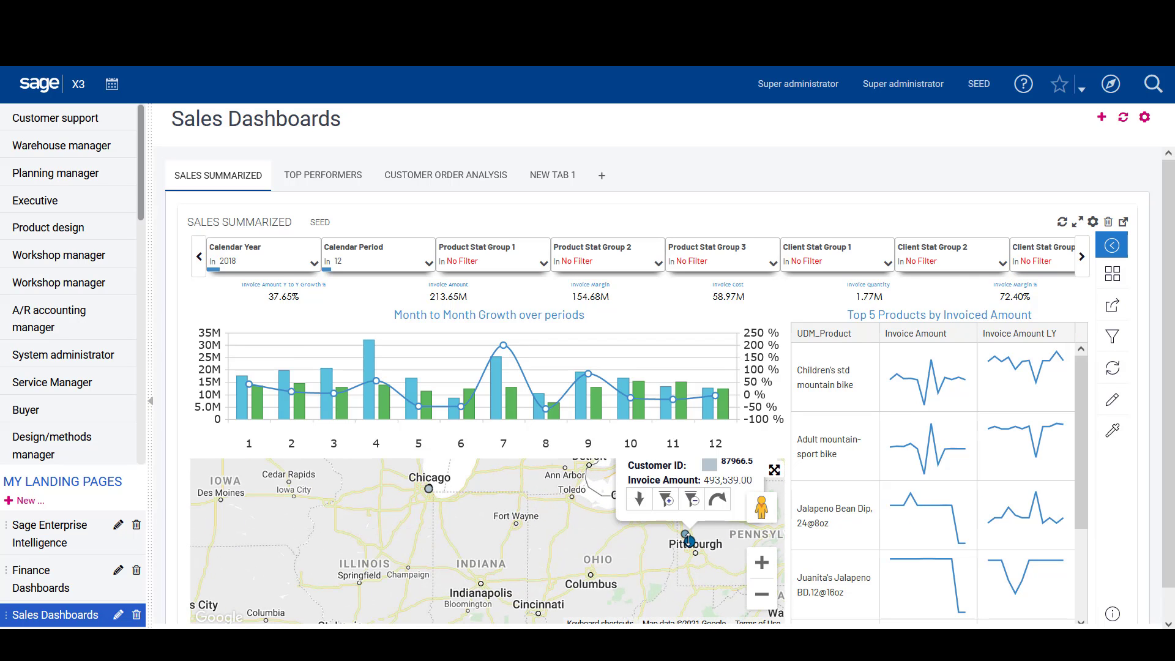
Open the Sage Enterprise Intelligence landing page and browse its Dashboards, Reports, and Data Models and Views lists
left_click(84, 540)
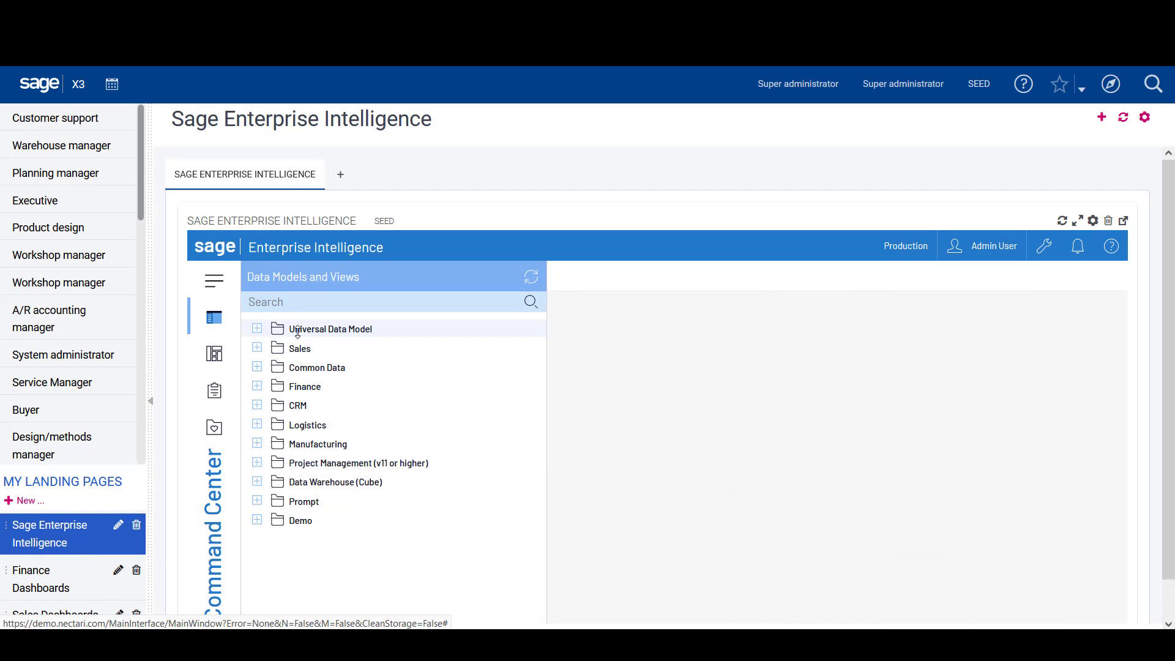
left_click(211, 355)
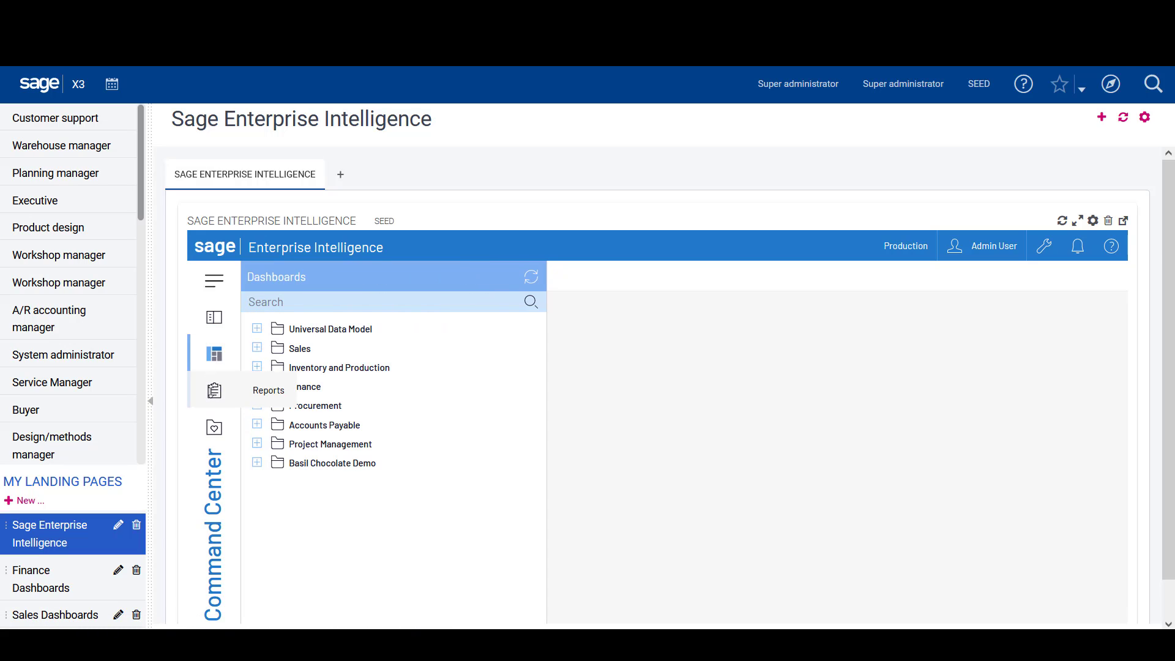
left_click(214, 390)
left_click(214, 317)
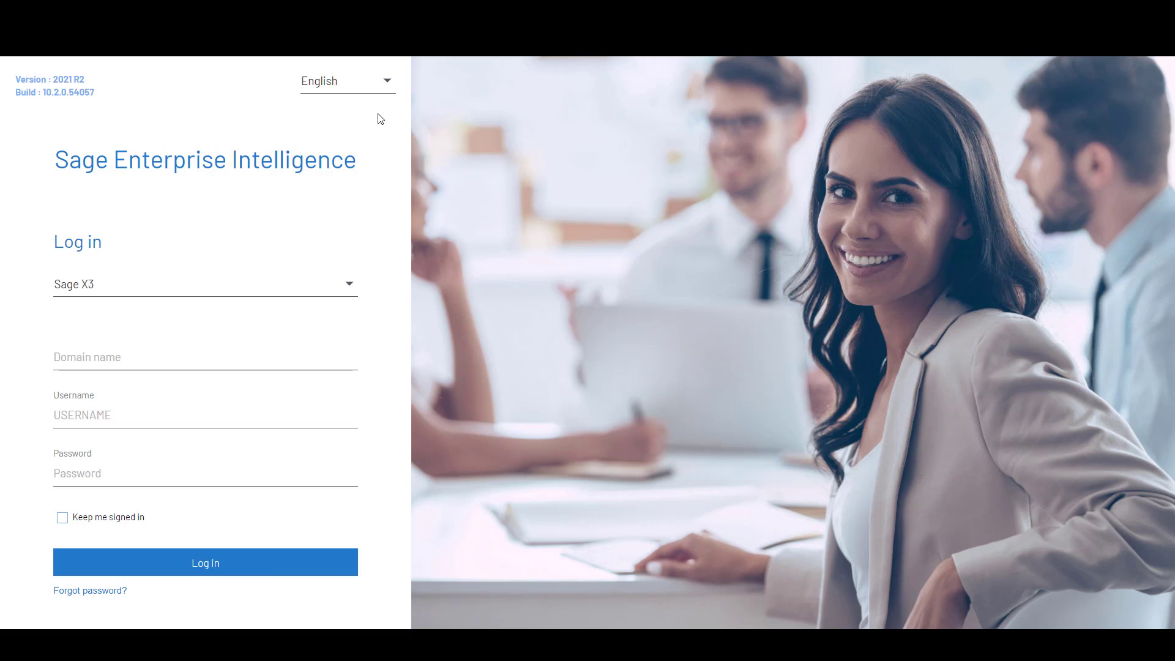
Check the languages offered on the login page, keep English, and log in to Sage Enterprise Intelligence
left_click(385, 82)
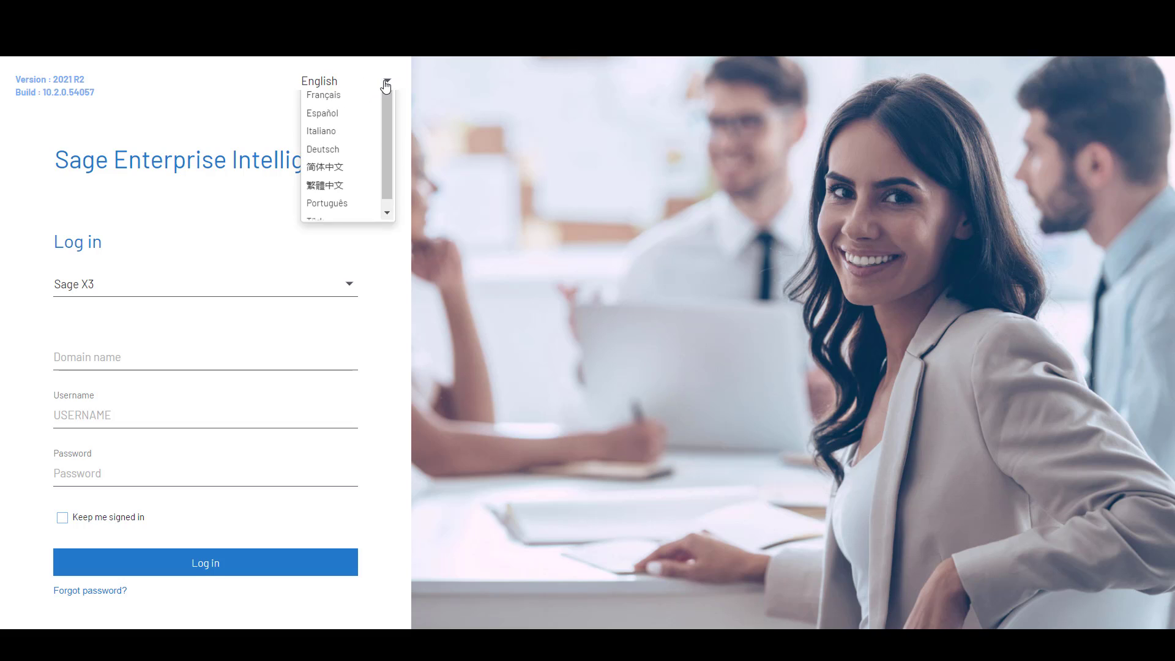
scroll(386, 147, "down", 1)
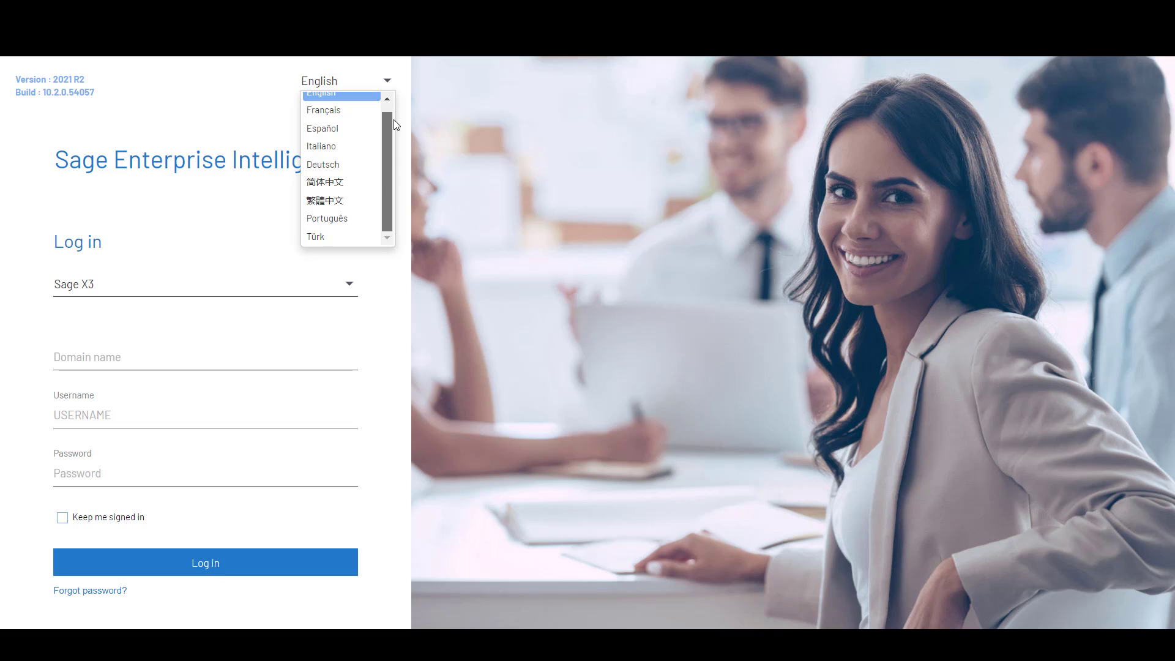
scroll(394, 125, "up", 1)
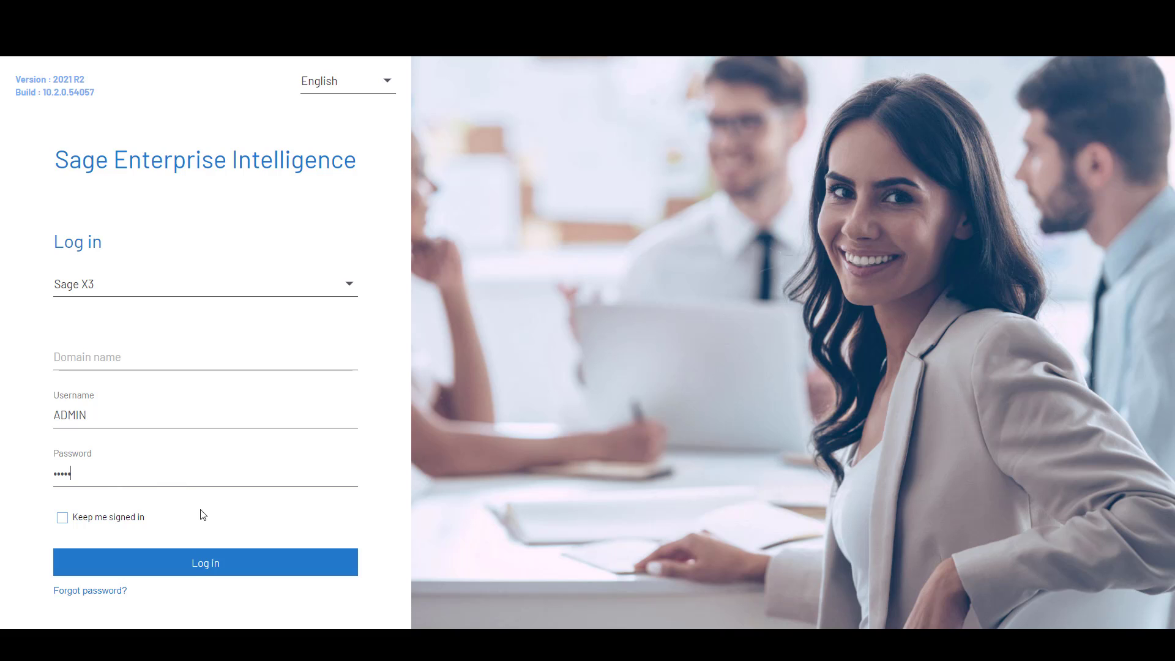
left_click(197, 566)
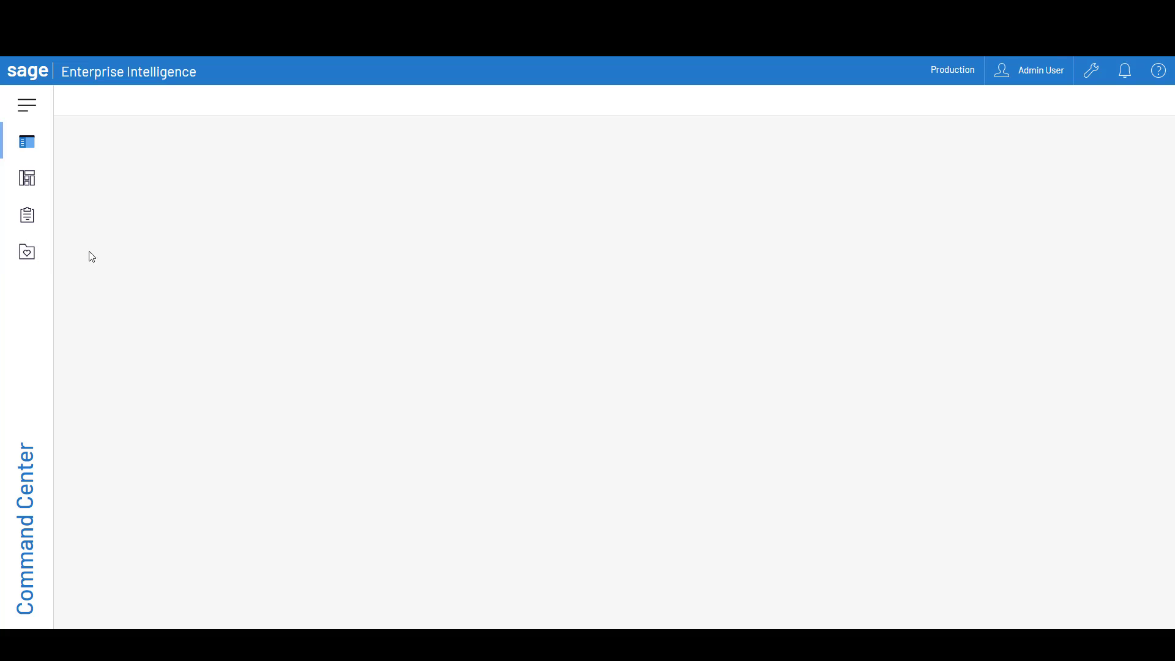
Browse the Data Models and Views, Dashboards, Reports and Favorites lists in the Command Center
left_click(37, 142)
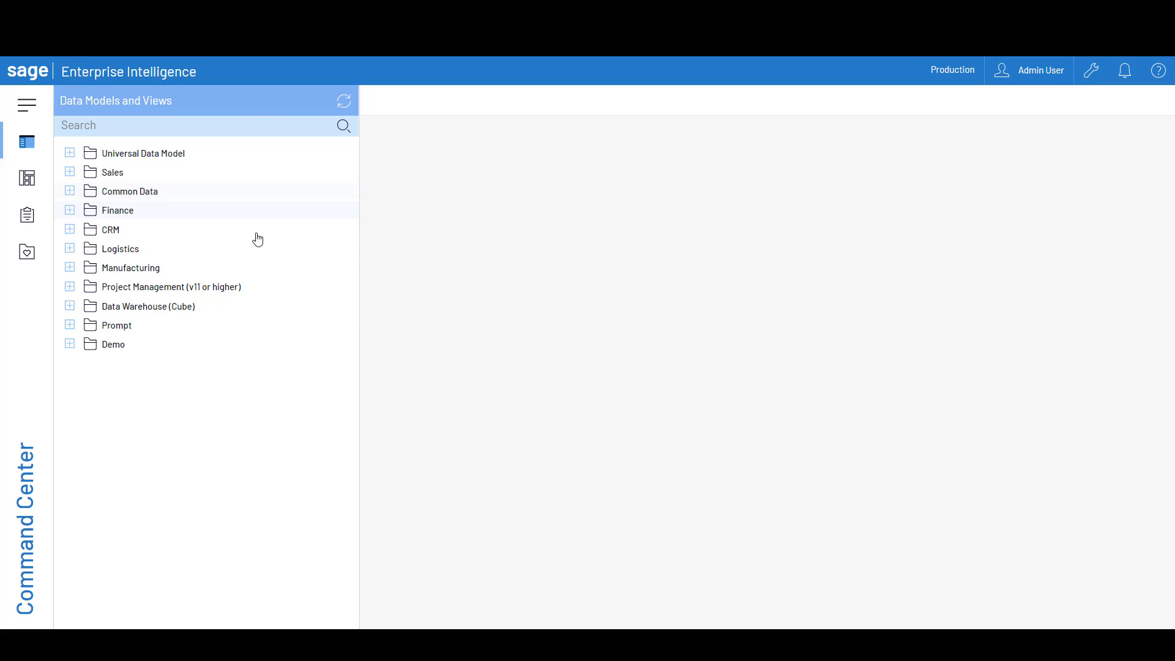
left_click(34, 180)
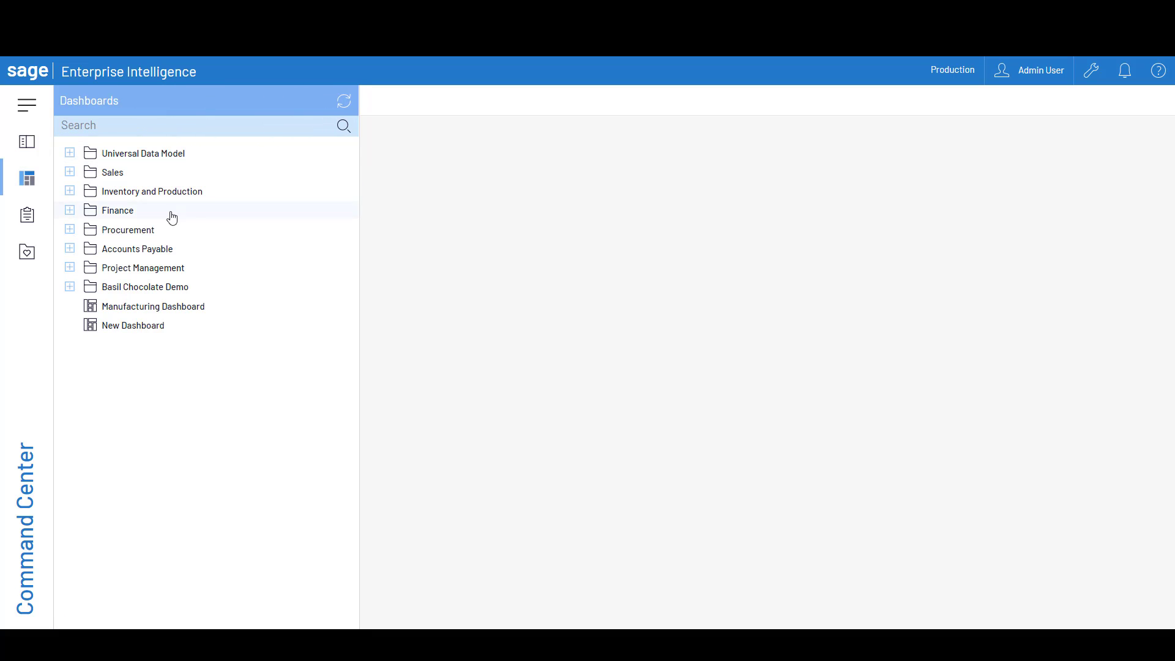
left_click(27, 214)
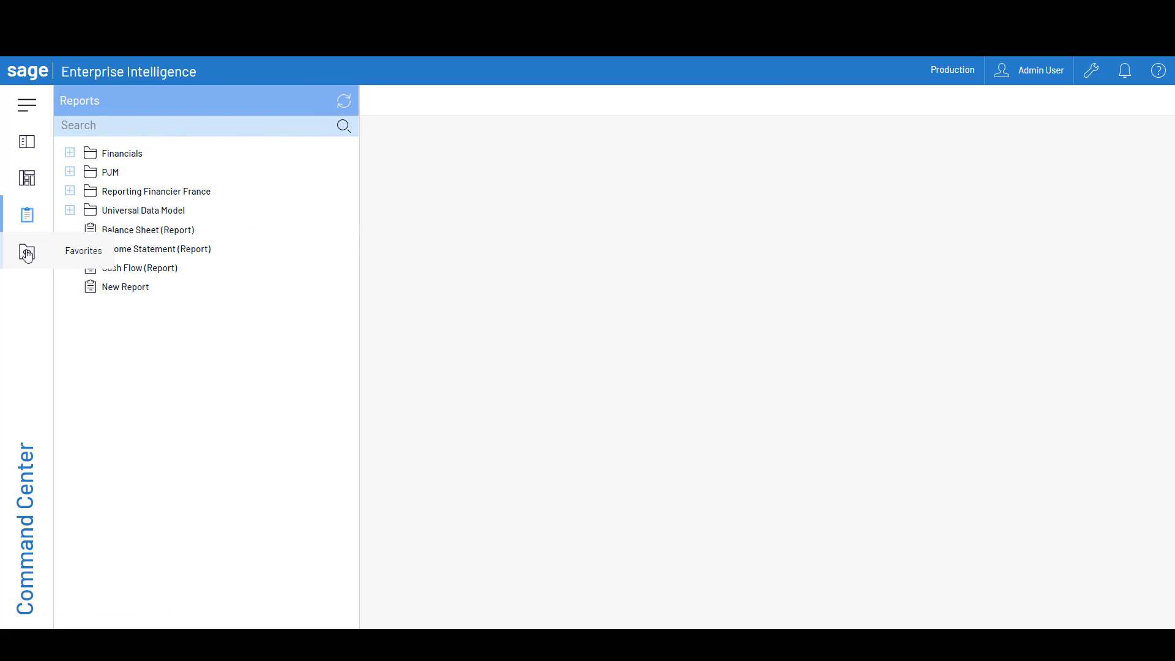
left_click(27, 253)
mouse_move(263, 181)
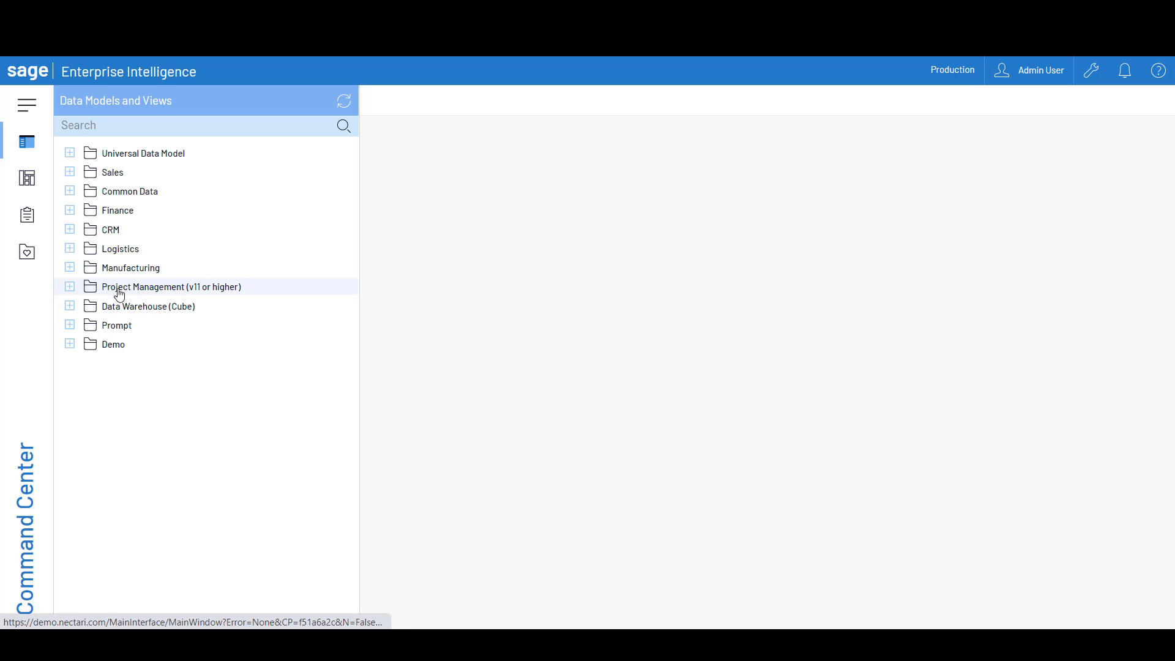
Review the views under the Sales folder's Invoice Analysis data model, and collapse the Sales folder
left_click(69, 174)
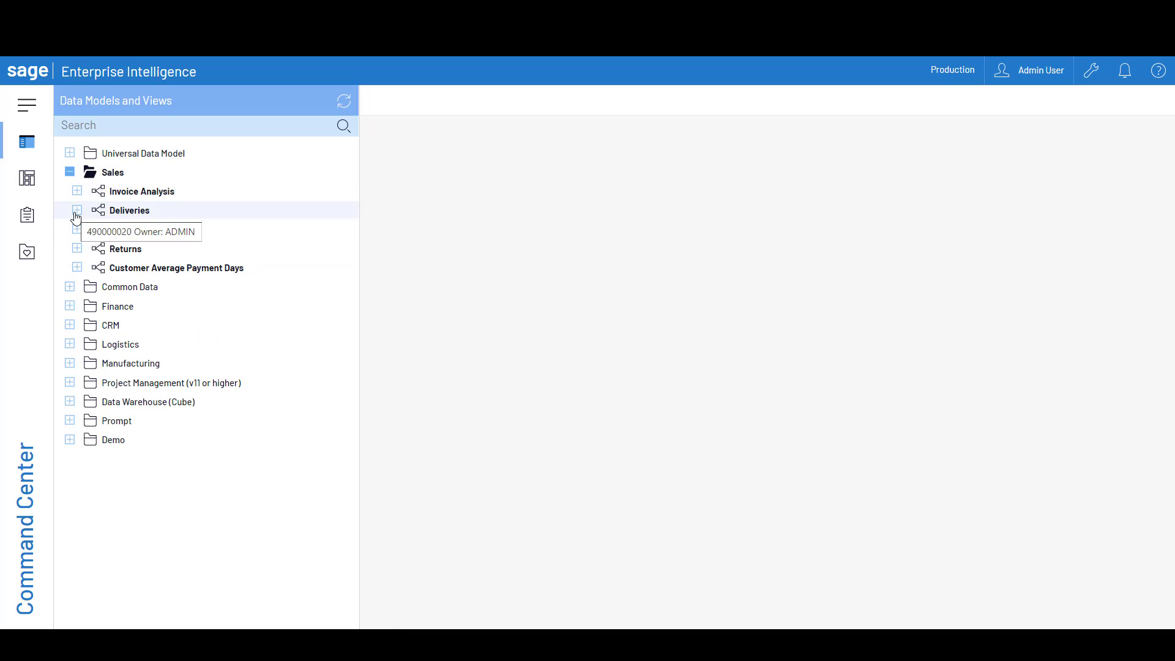
left_click(77, 191)
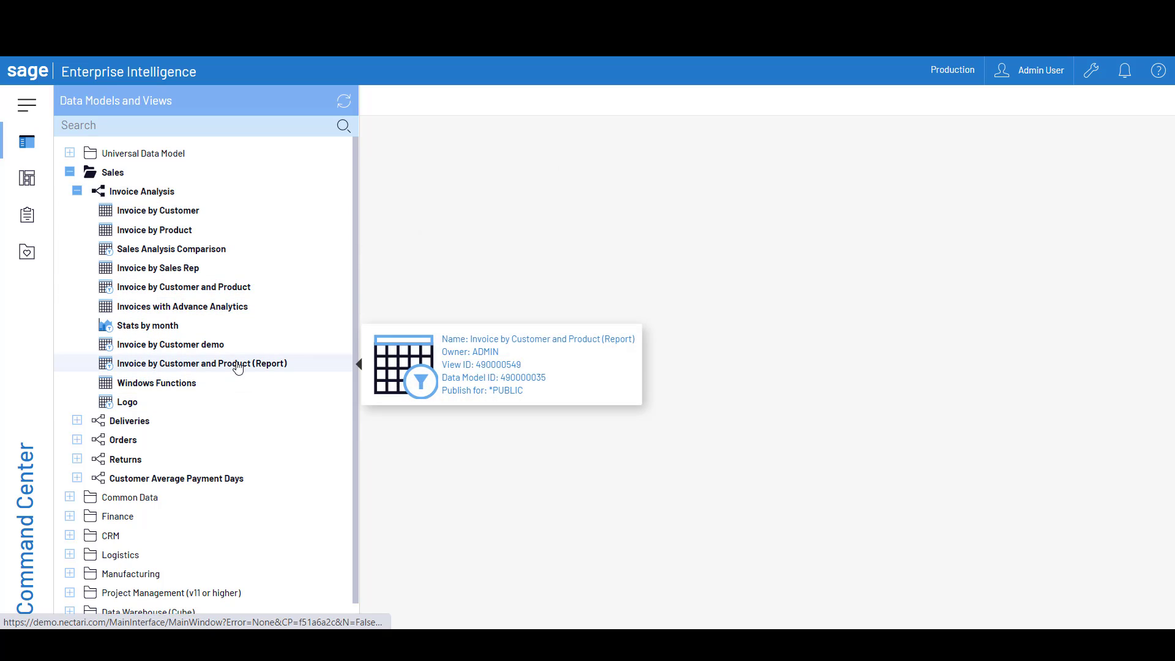
left_click(199, 174)
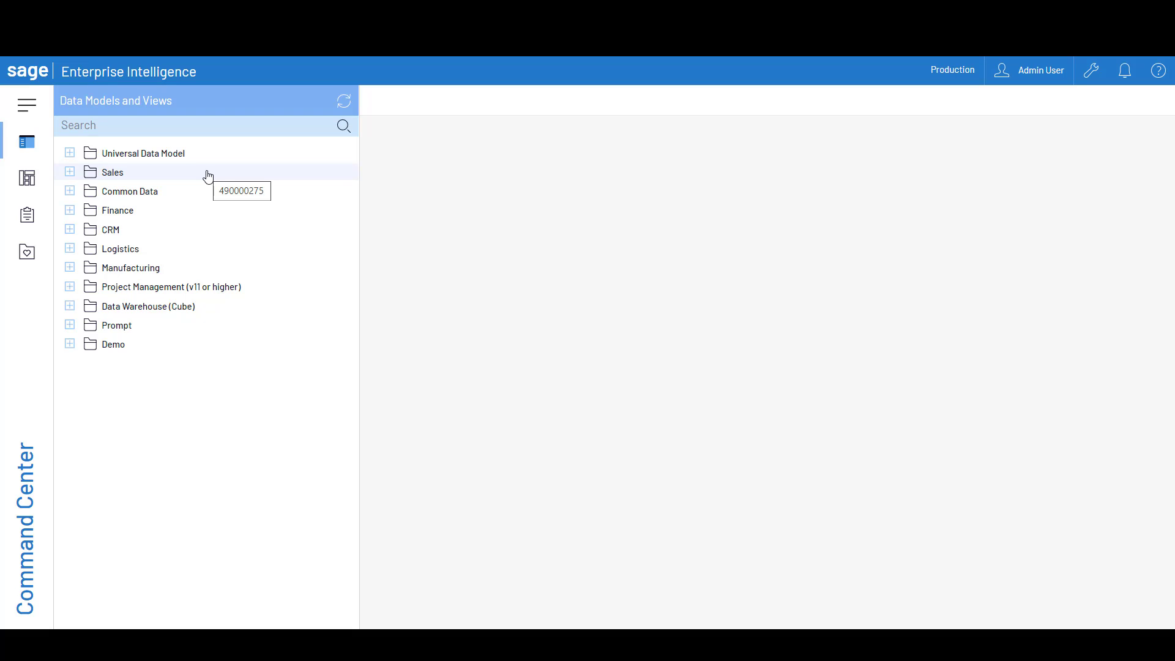
Open the Balance Sheet Report view from the Finance data model in the Universal Data Model's Finance folder
left_click(69, 154)
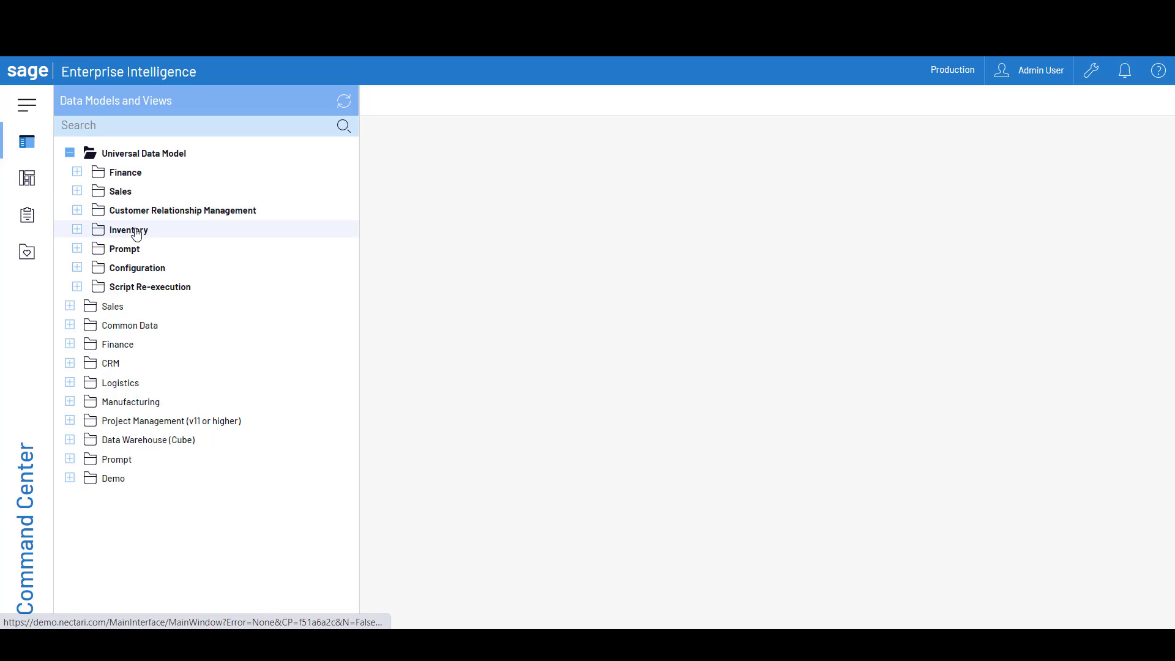
left_click(78, 171)
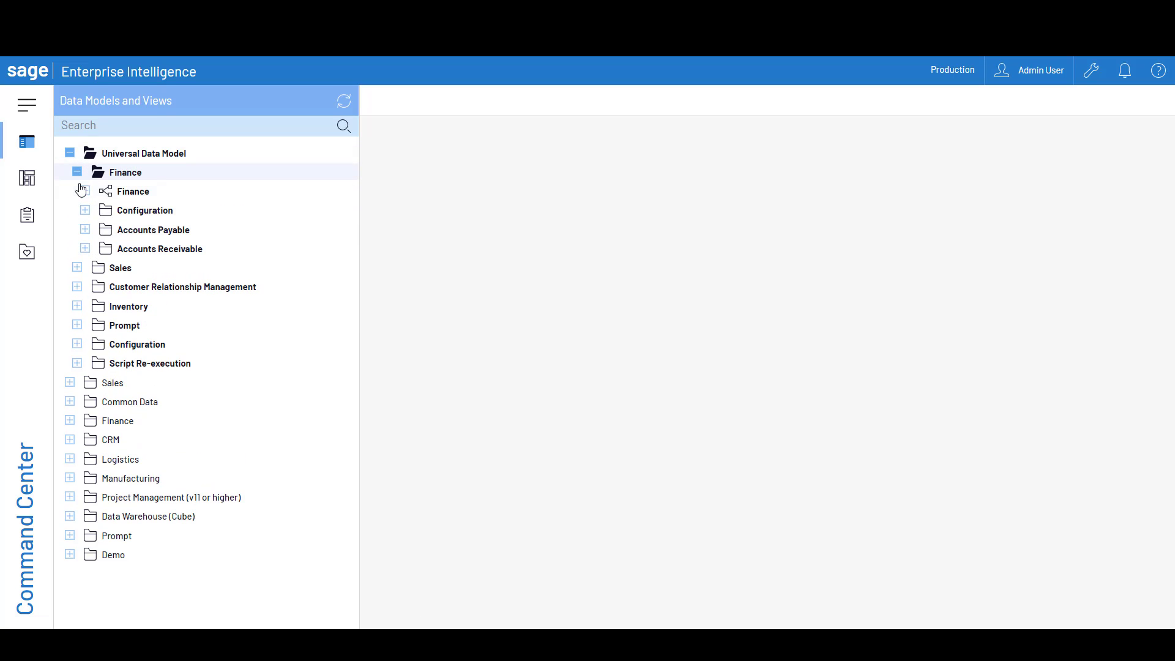
left_click(86, 191)
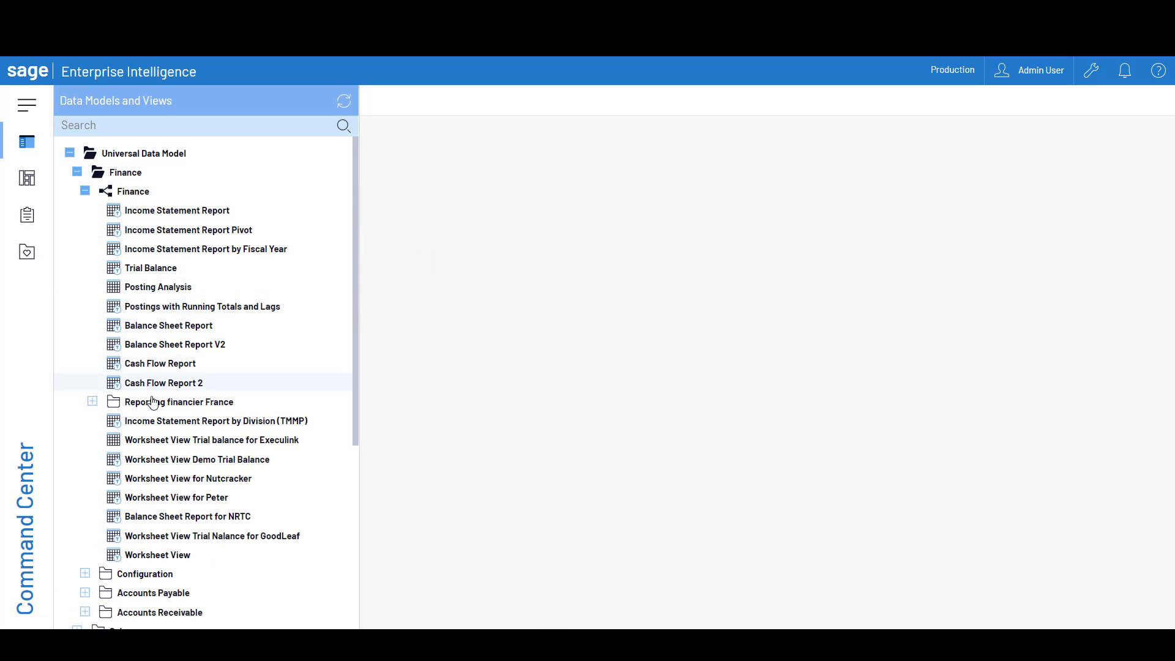
mouse_move(279, 298)
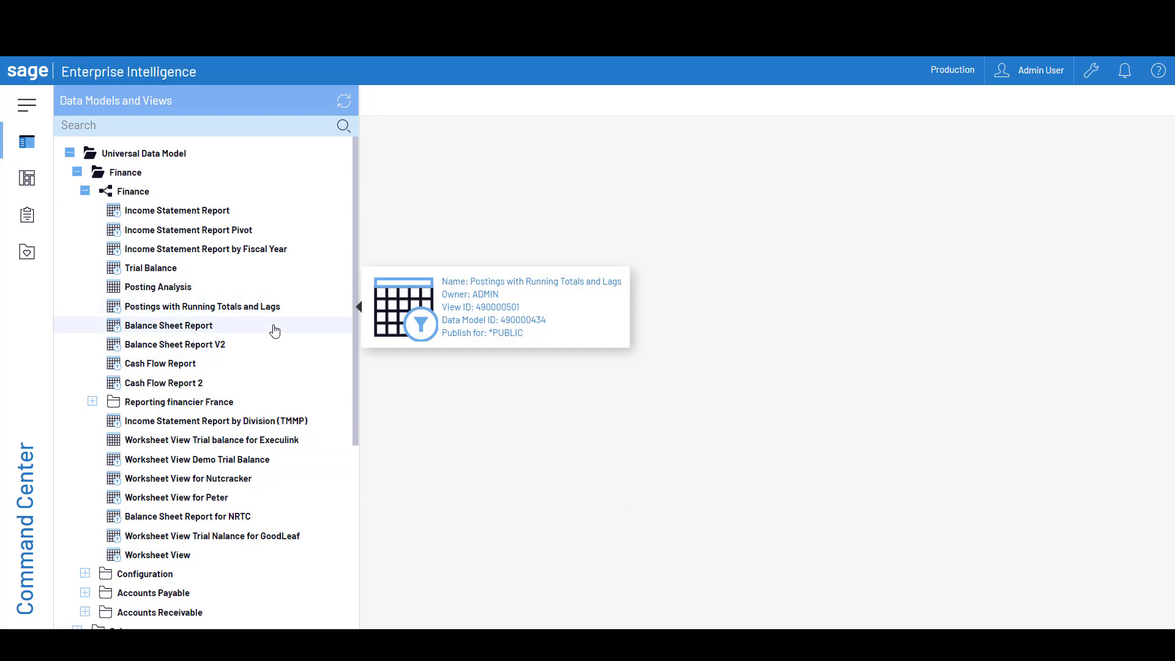
double_click(199, 331)
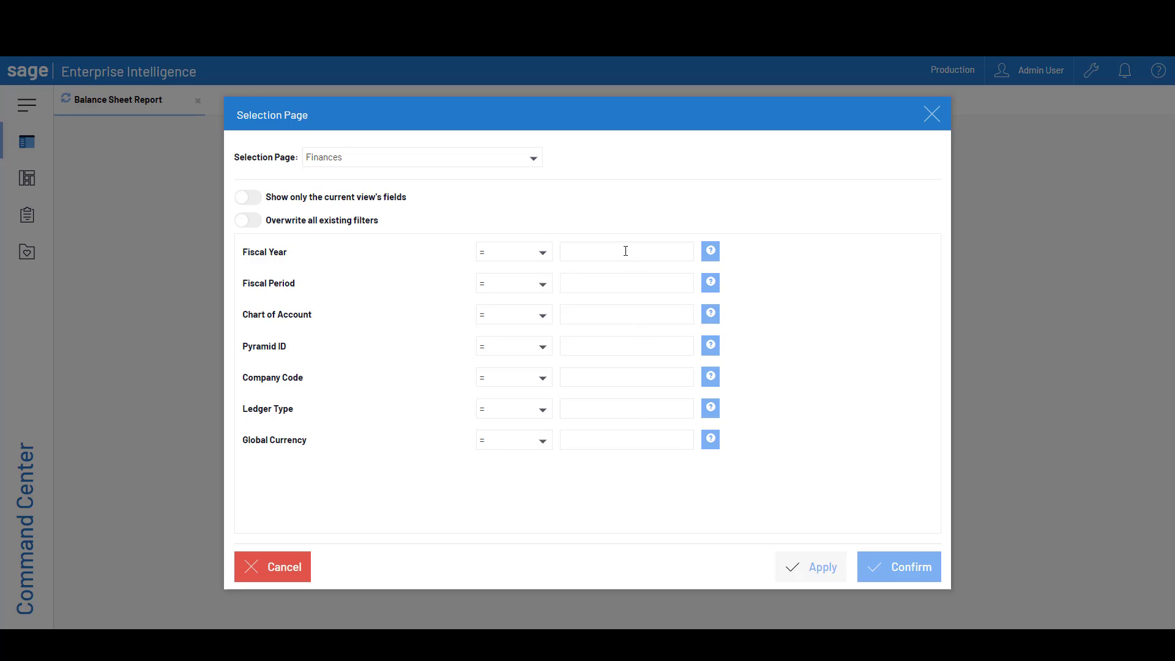
Run the Balance Sheet Report for Fiscal Year 2018 with USD as the Global Currency
left_click(661, 253)
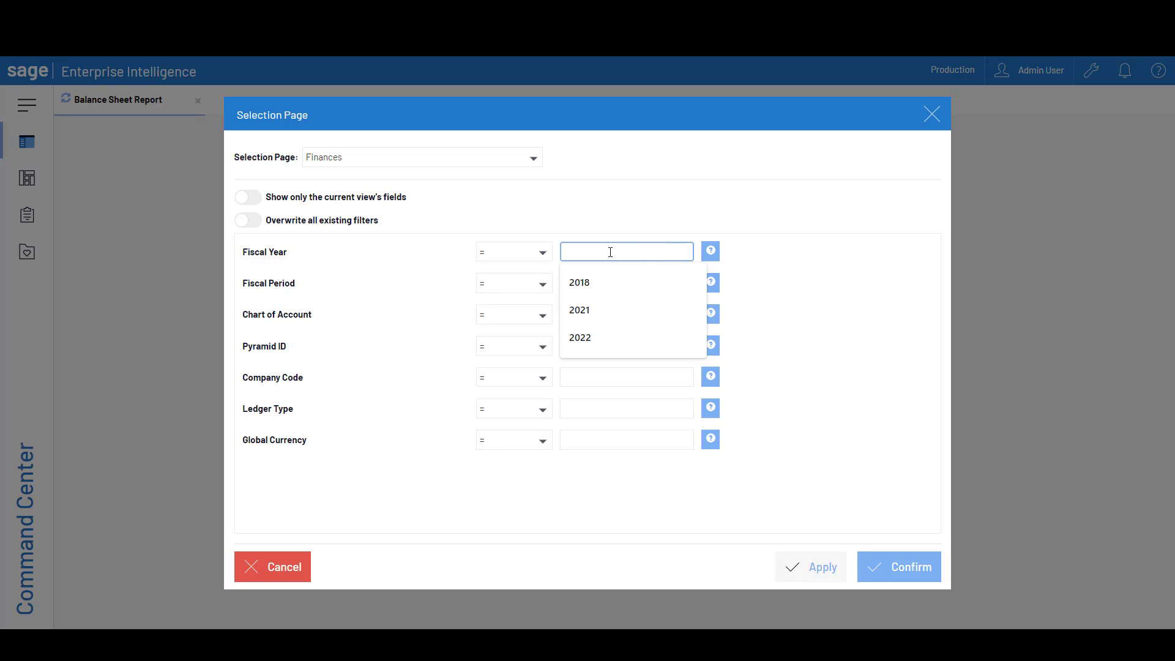
left_click(600, 282)
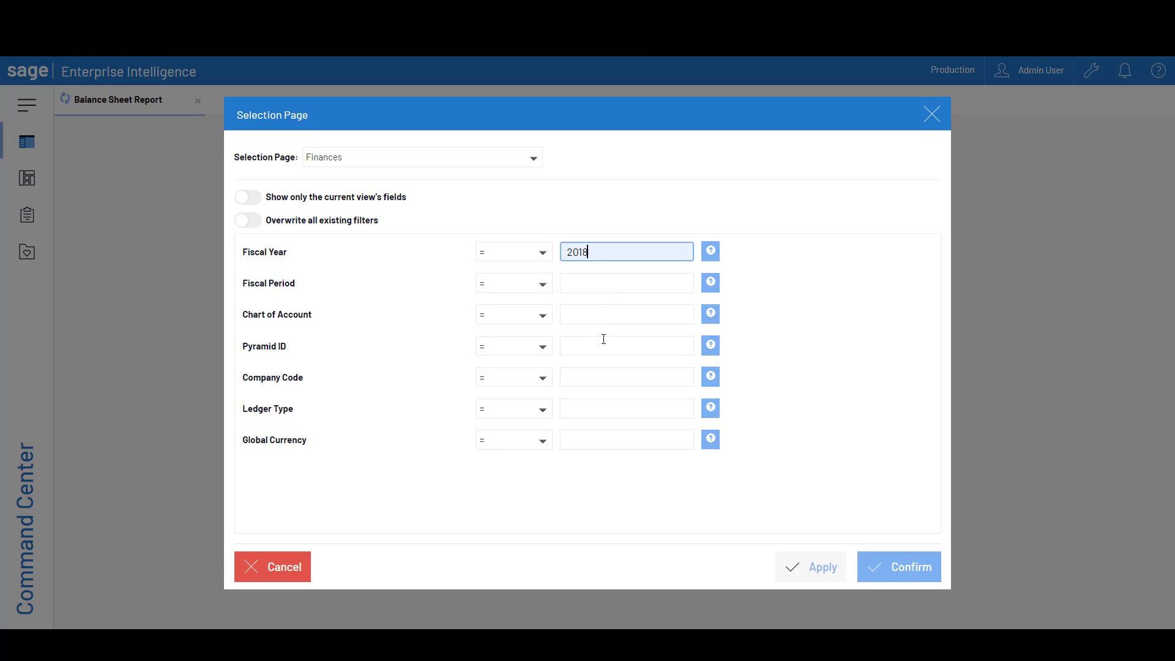
left_click(591, 441)
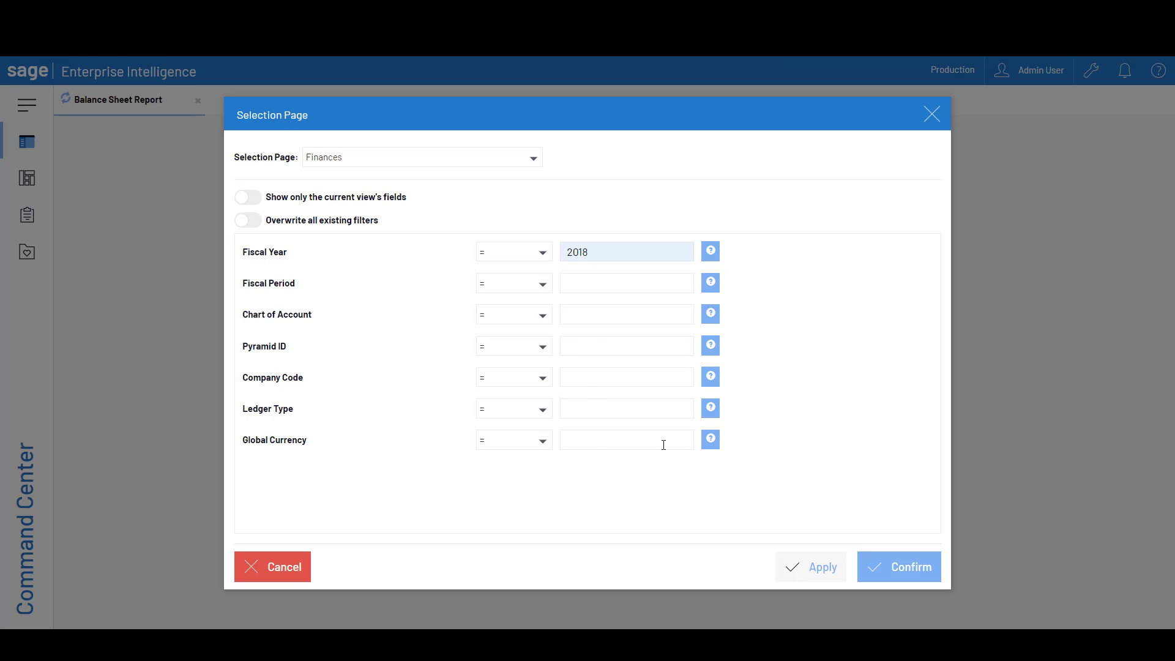
left_click(710, 442)
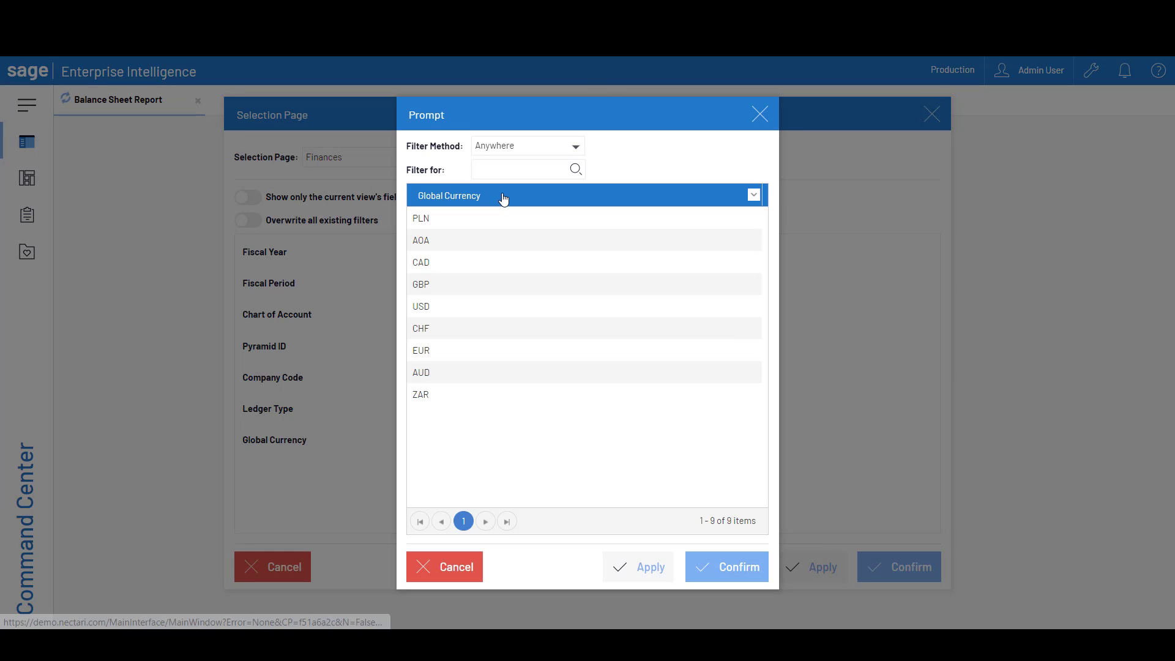
left_click(438, 310)
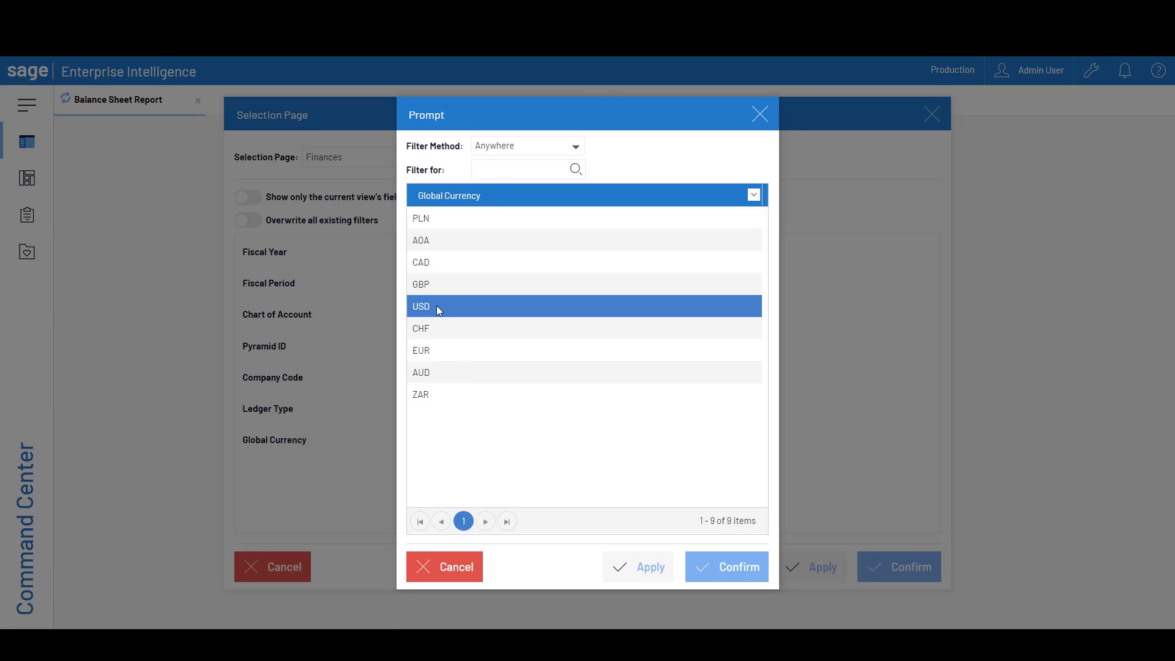
left_click(734, 564)
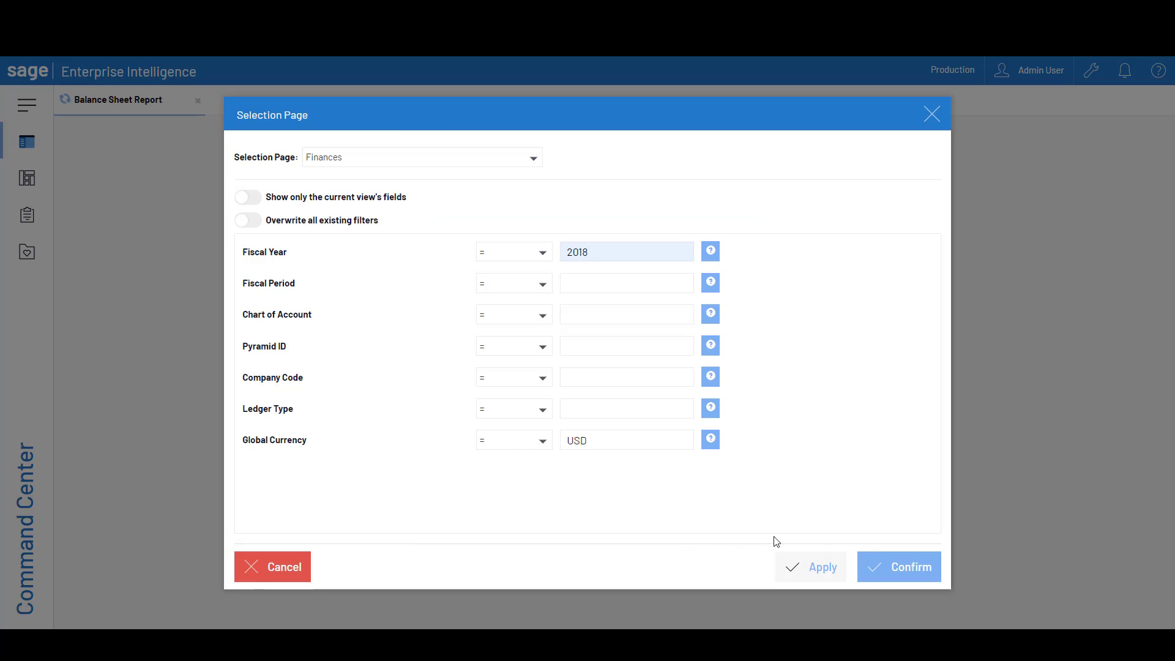
left_click(887, 564)
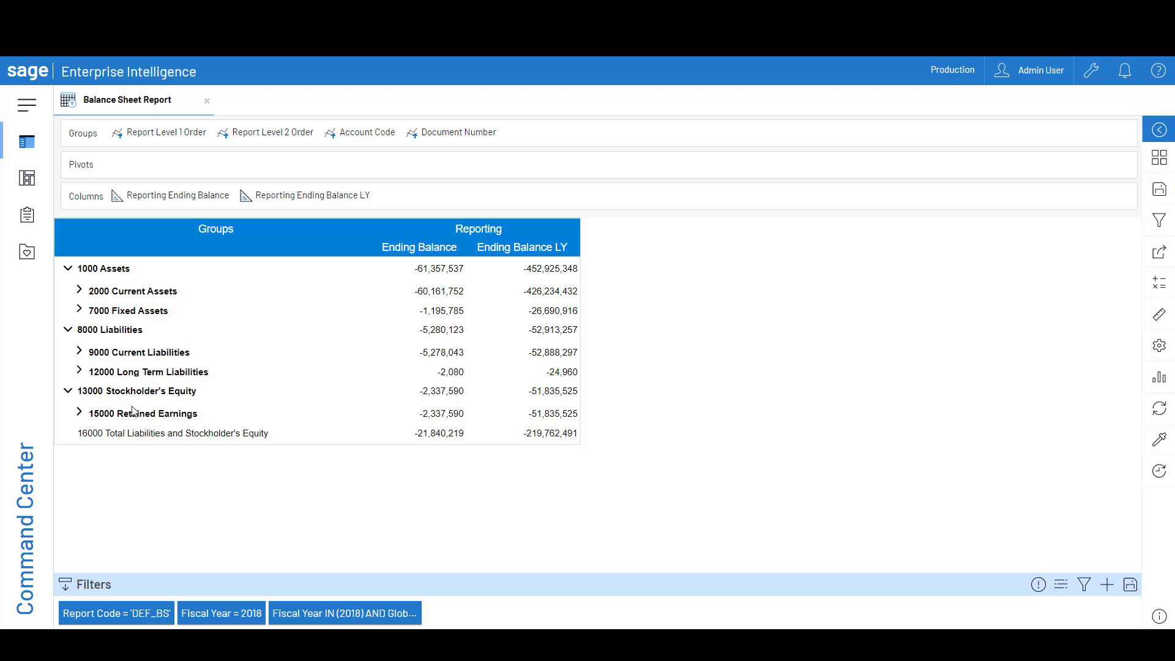
Expand the 2000 Current Assets group in the balance sheet to show its accounts
mouse_move(147, 141)
mouse_move(266, 134)
left_click(79, 291)
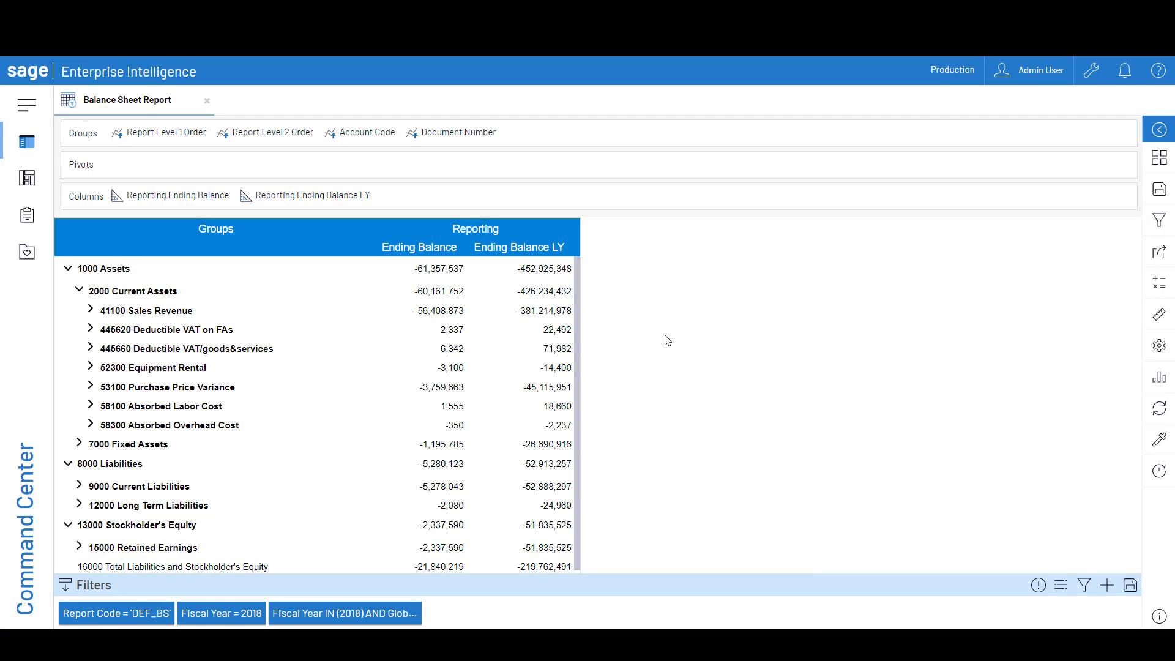
Browse the balance sheet's available dimensions and measures, including the Organization and Analytical Dimension folders
left_click(1161, 319)
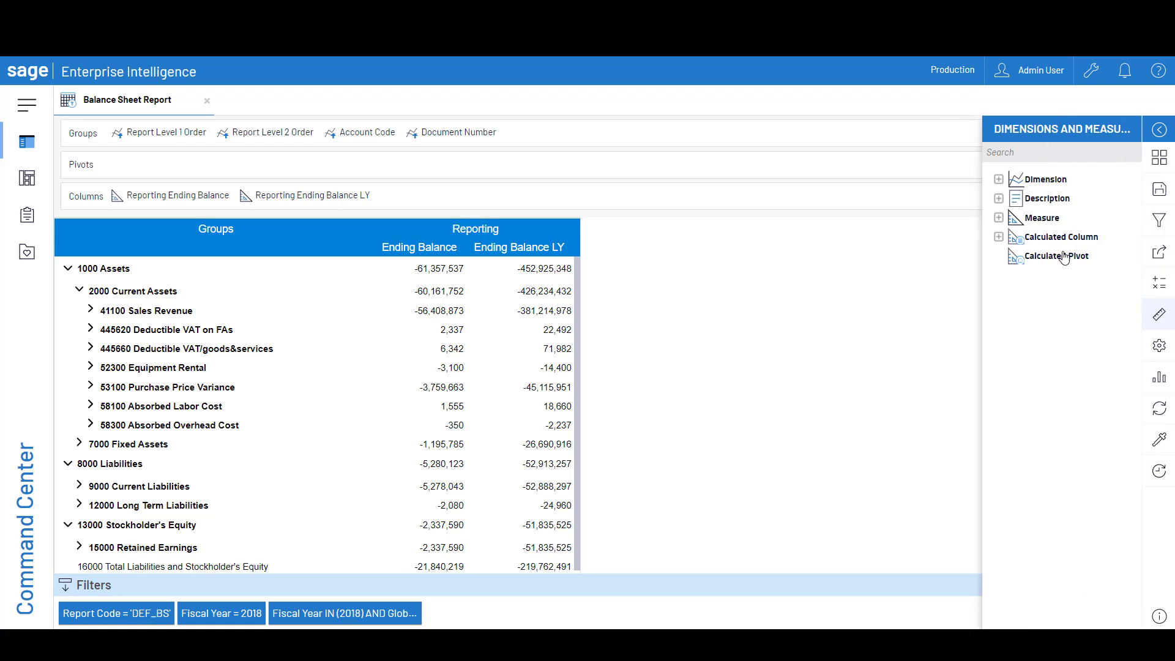
left_click(966, 179)
left_click(967, 370)
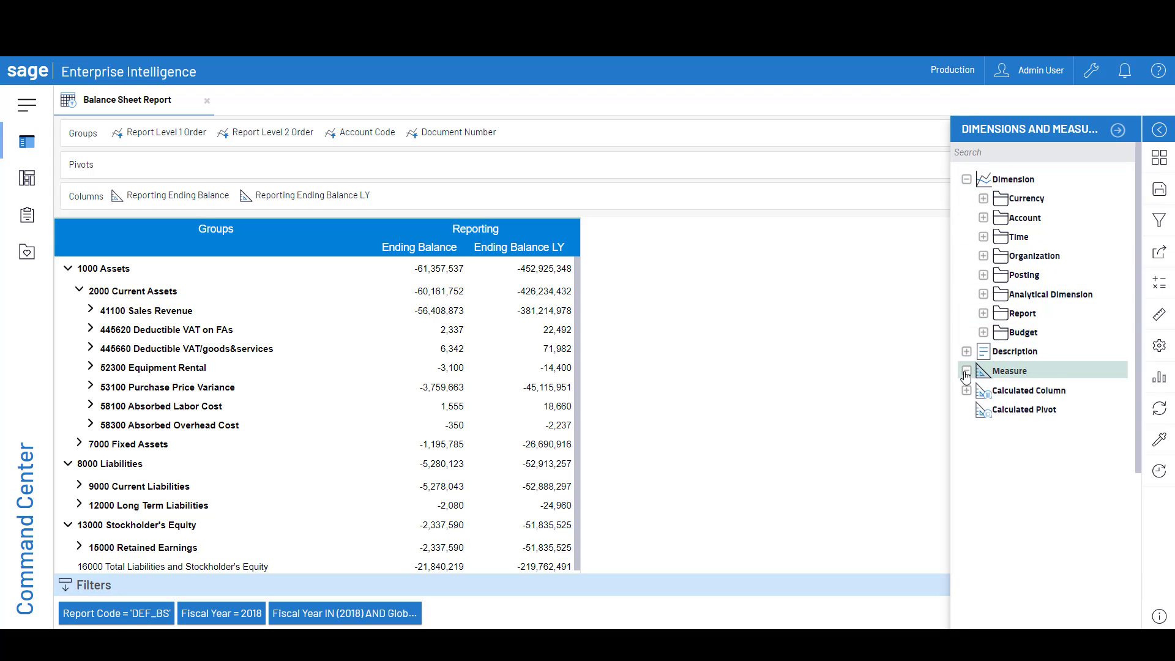
left_click(983, 255)
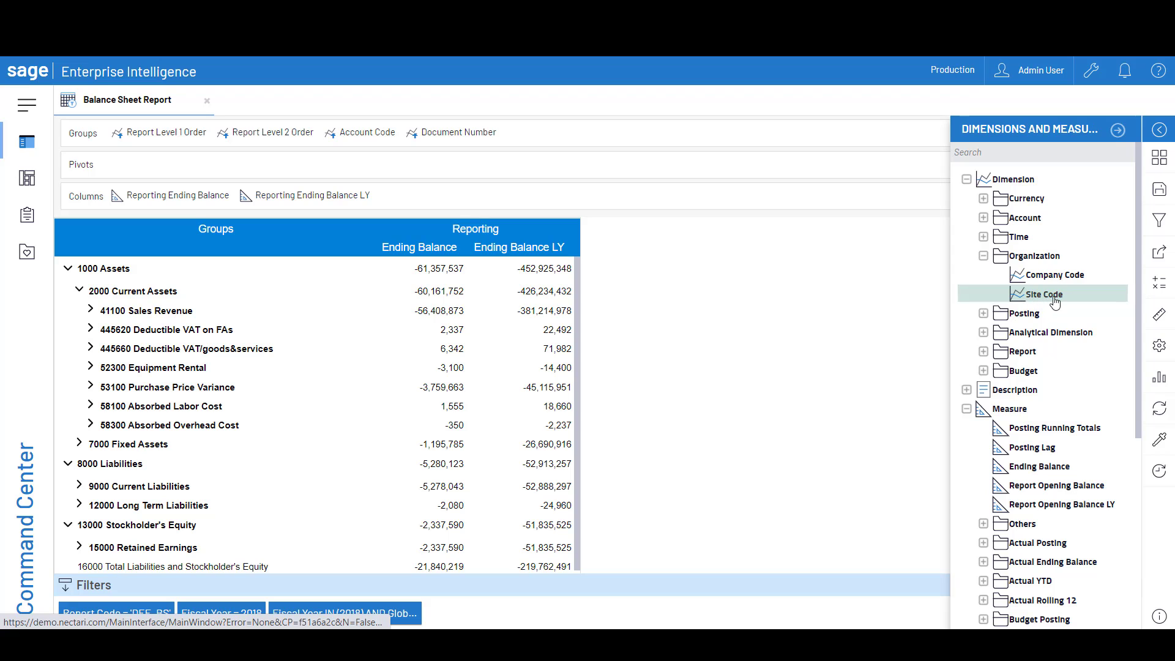
left_click(1050, 333)
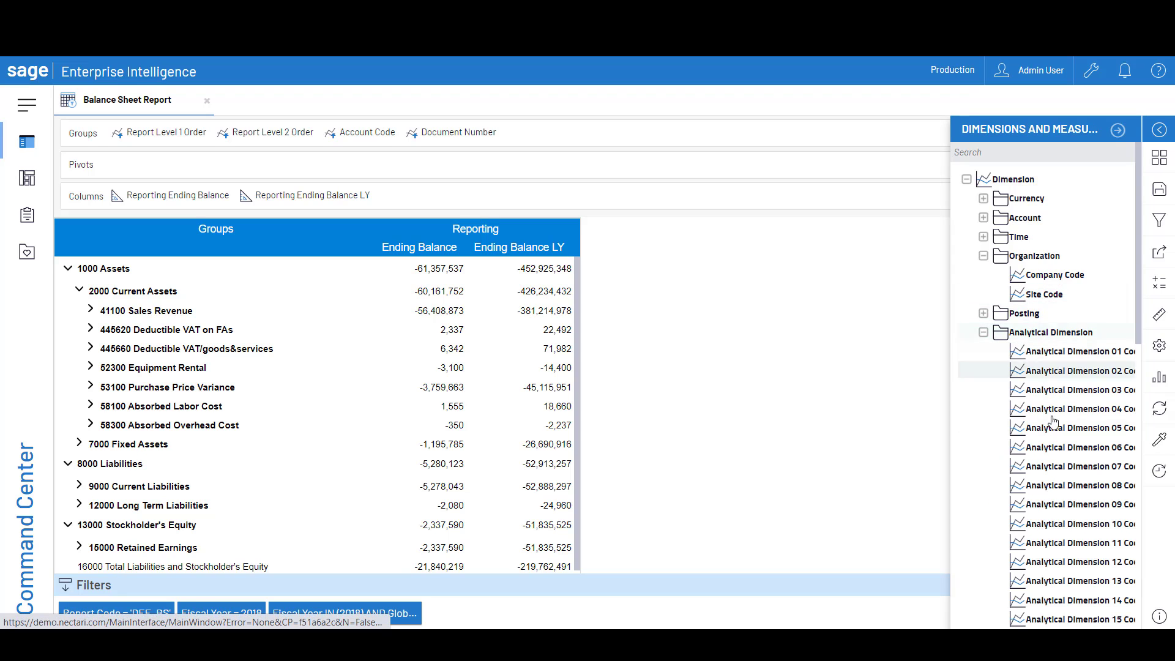
left_click(1068, 466)
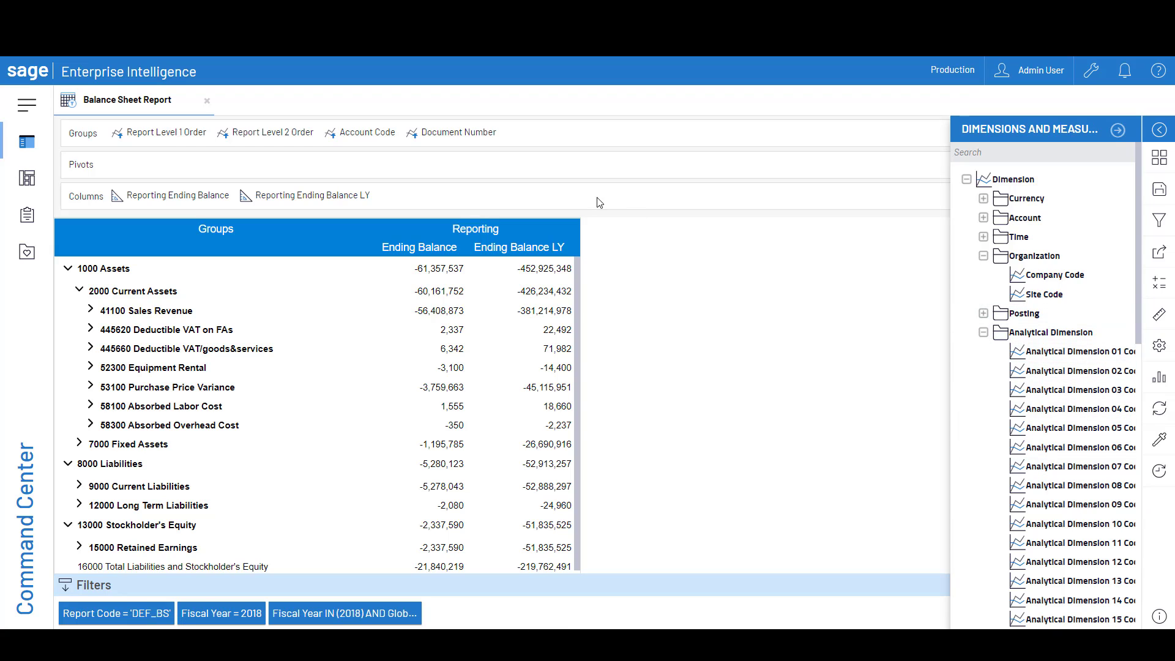
Pivot the balance sheet by Analytical Dimension 04 Code and expand the 2000 Current Assets and 15000 Retained Earnings groups
double_click(1072, 409)
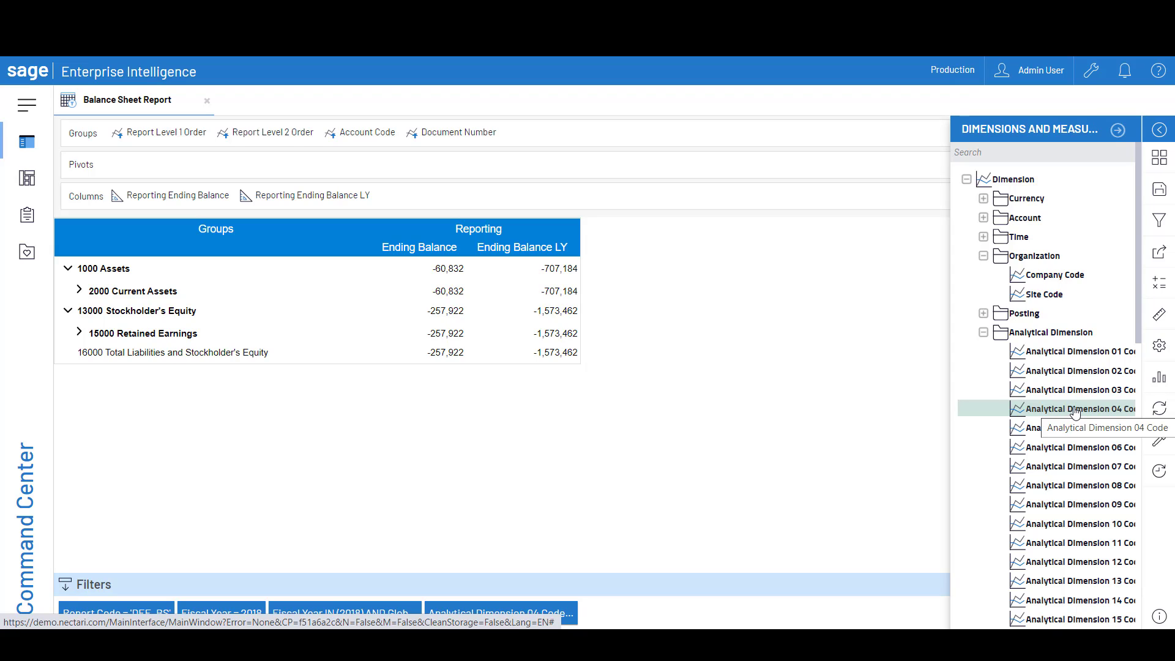
left_click_drag(1077, 414, 343, 166)
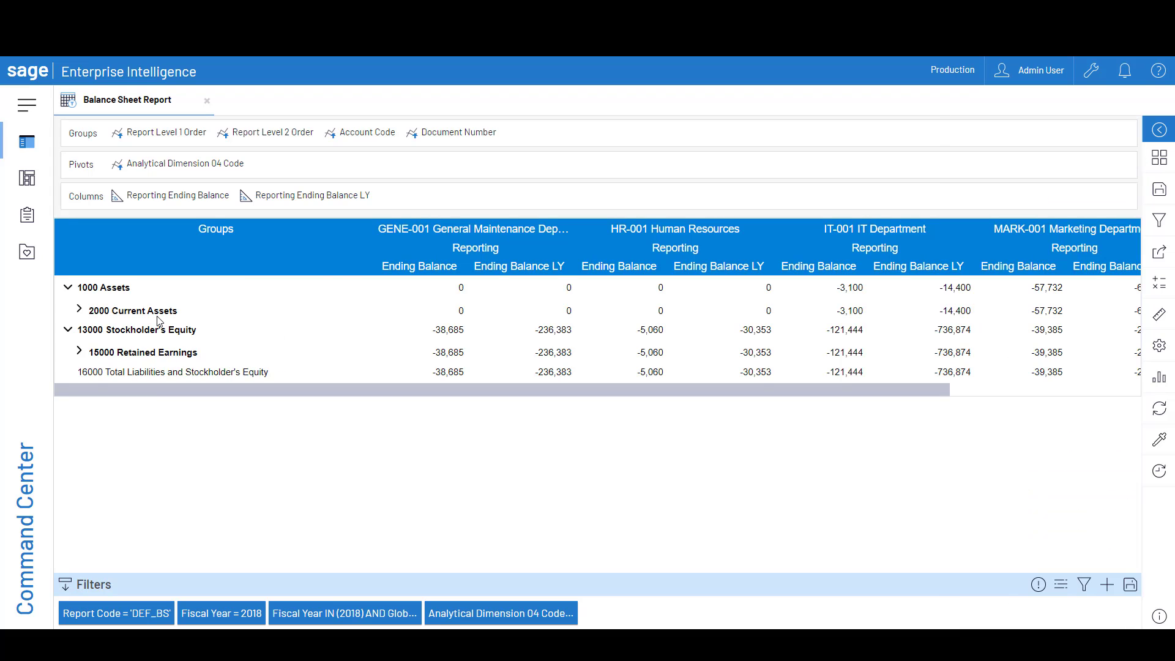
left_click(81, 310)
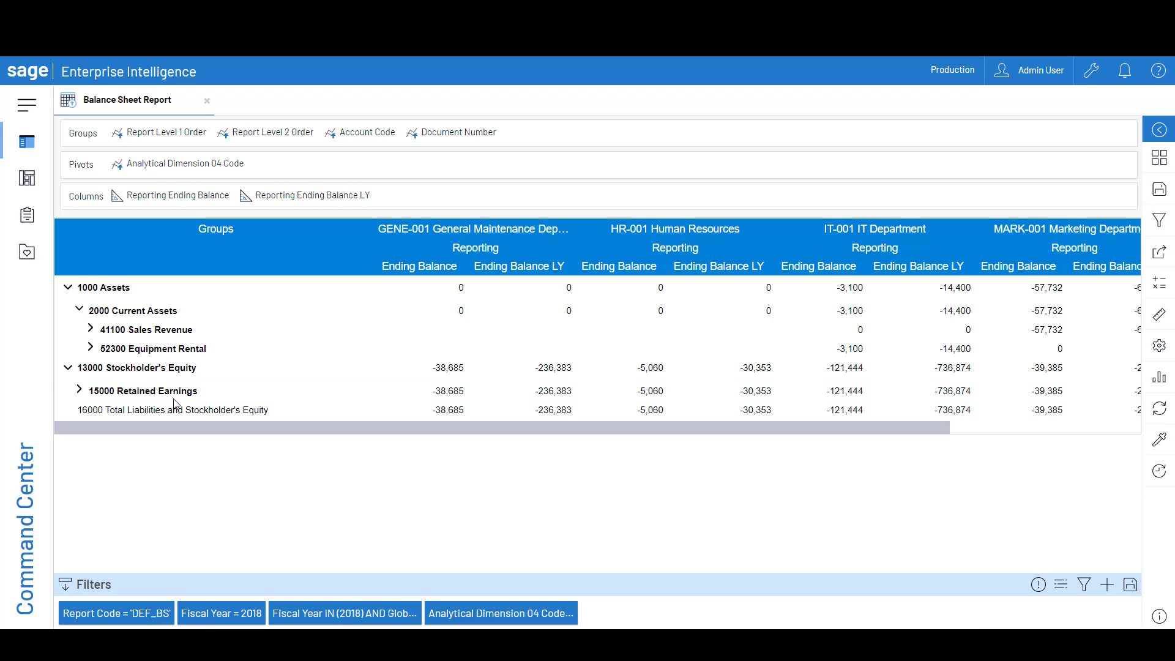
left_click(79, 390)
left_click_drag(144, 461, 579, 479)
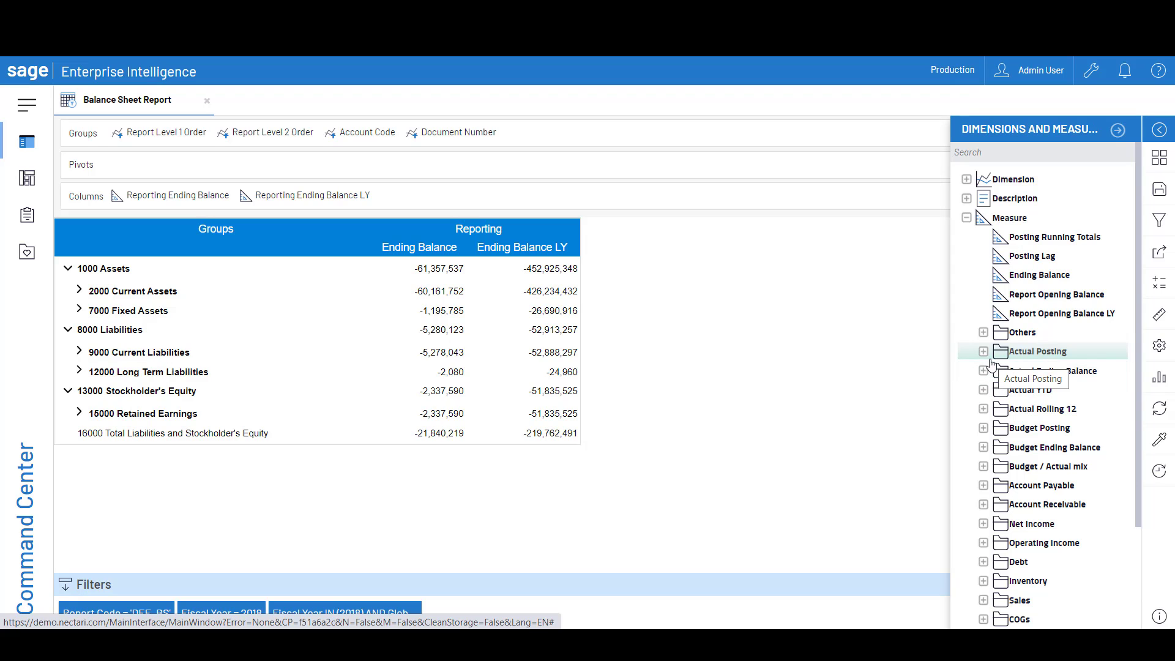
Examine the measures in the Actual Posting, Actual YTD, Actual Rolling 12 and Budget / Actual mix folders
left_click(983, 351)
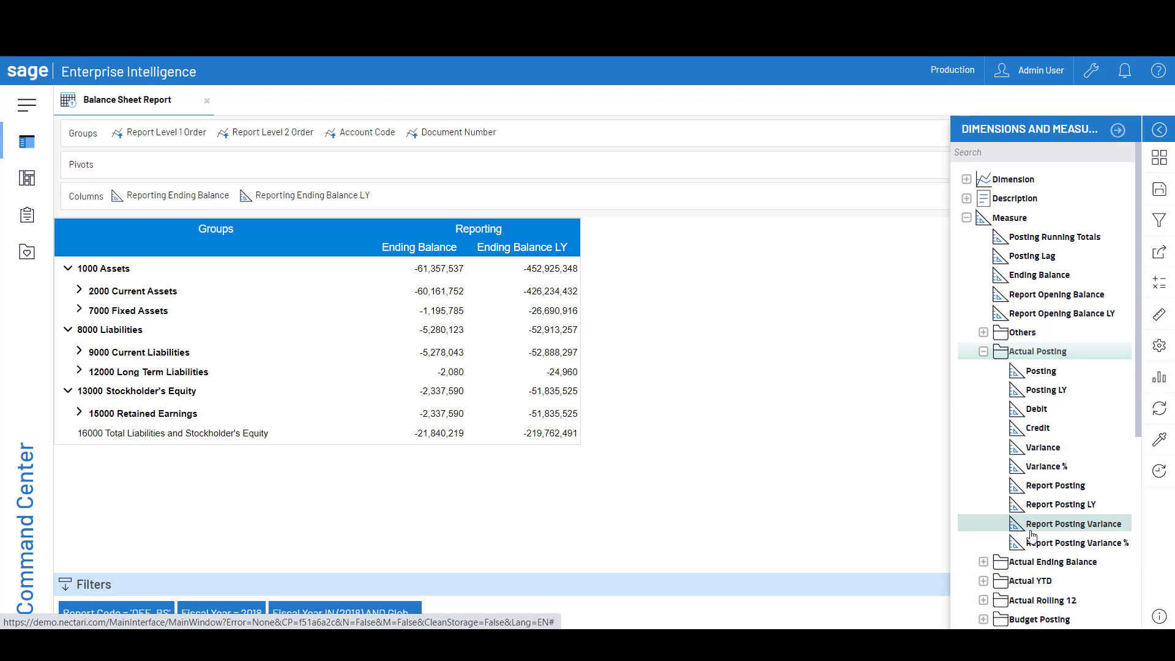
scroll(1033, 536, "down", 5)
left_click(1039, 358)
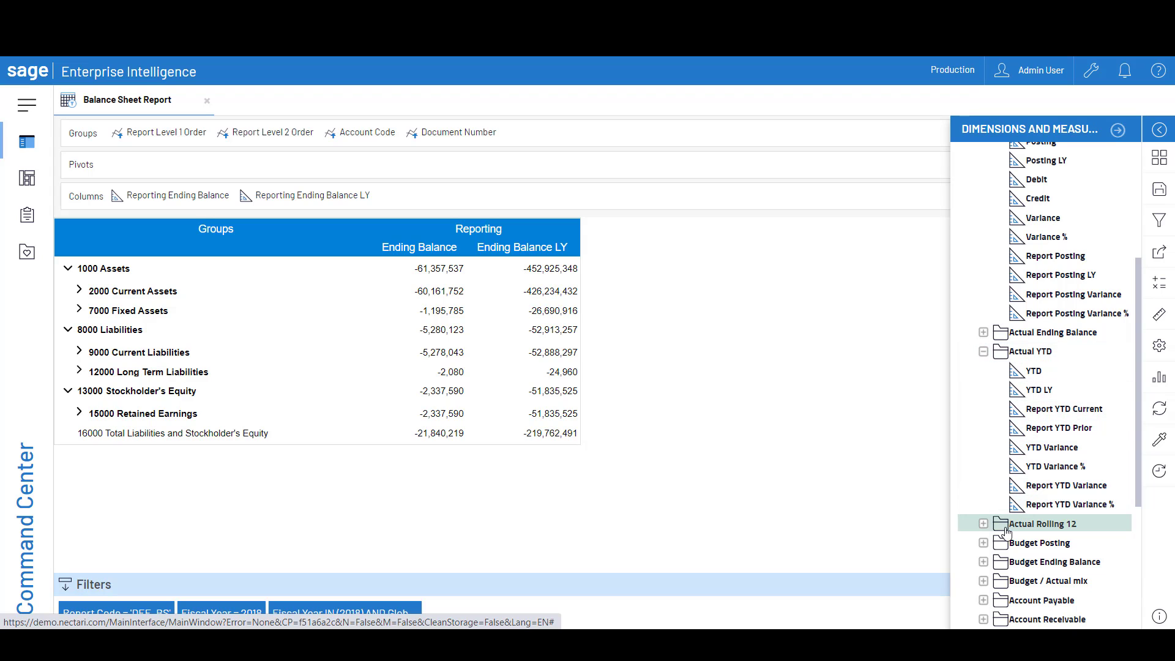
left_click(984, 525)
scroll(984, 502, "down", 5)
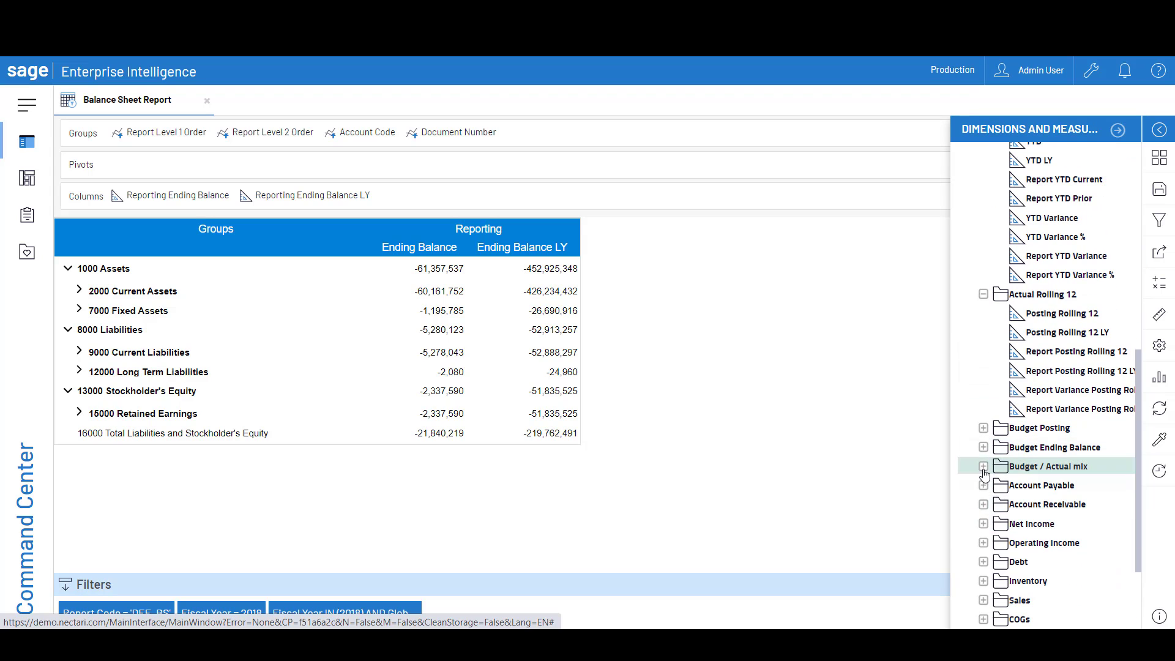
left_click(984, 469)
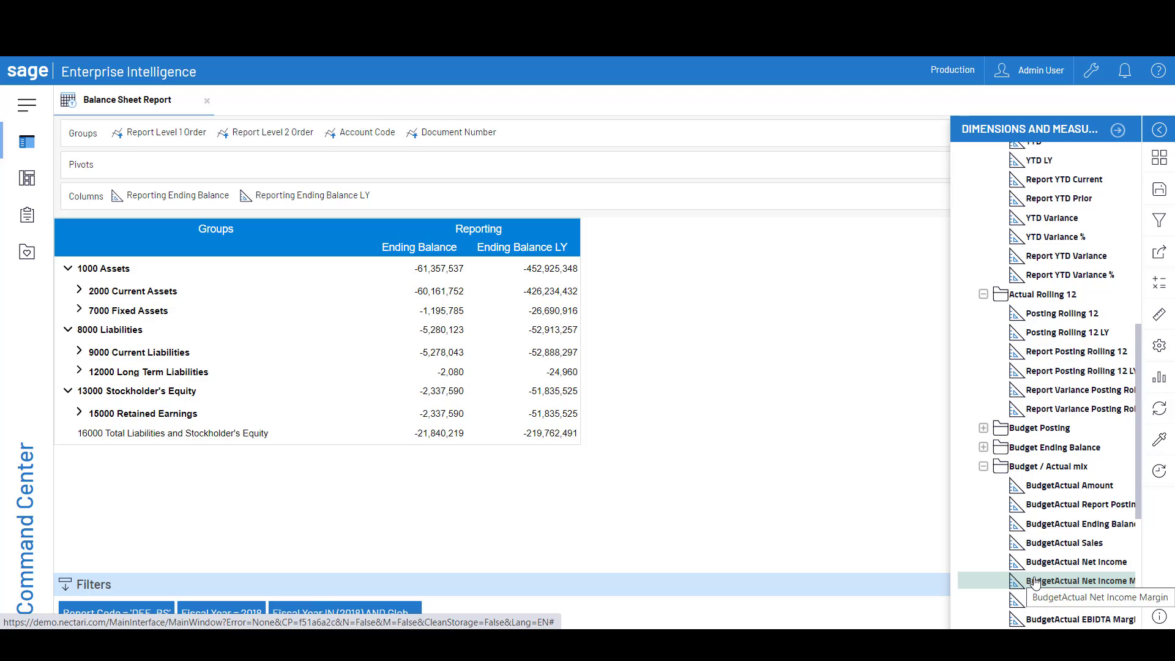
Add the Posting Rolling 12 and Posting Rolling 12 LY measures to the balance sheet's columns
left_click(1057, 323)
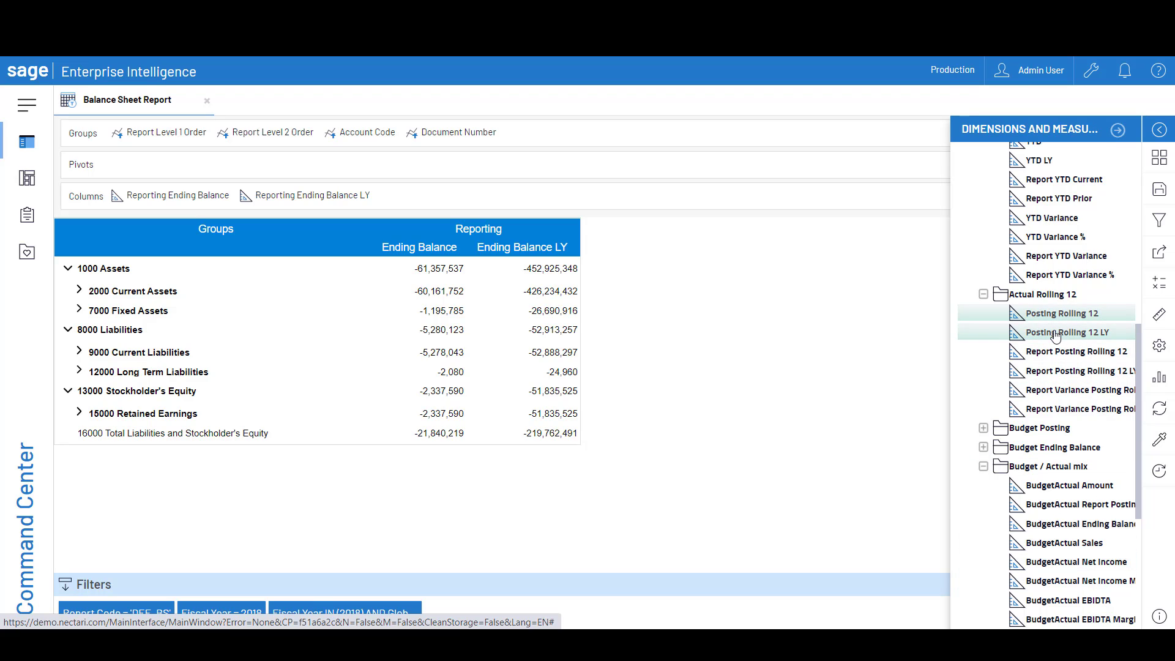
left_click_drag(1056, 336, 489, 197)
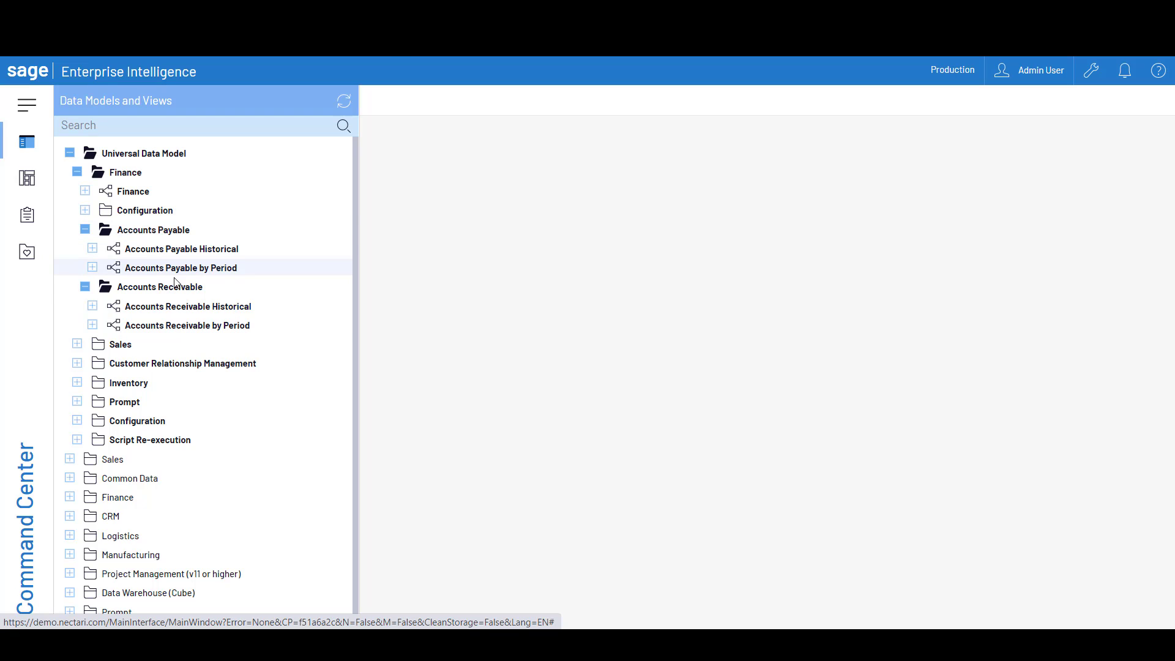
Open the Aging Report for Chosen Period TC under Accounts Receivable Historical and review its customers' overdue amounts by aging period
left_click(92, 306)
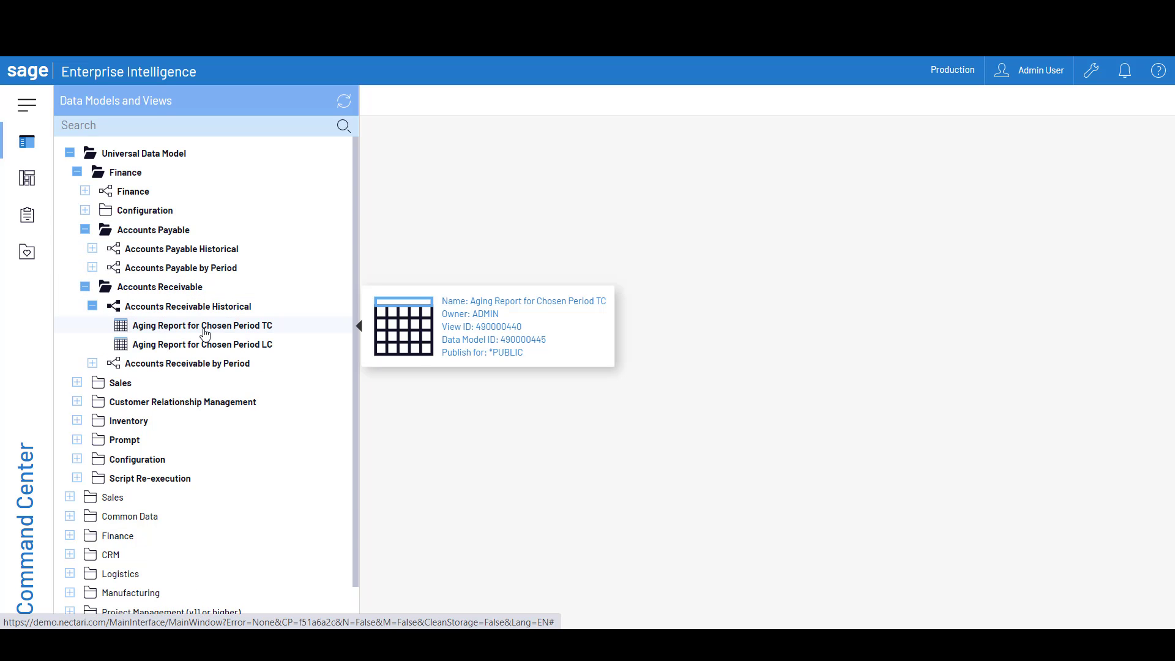
double_click(236, 326)
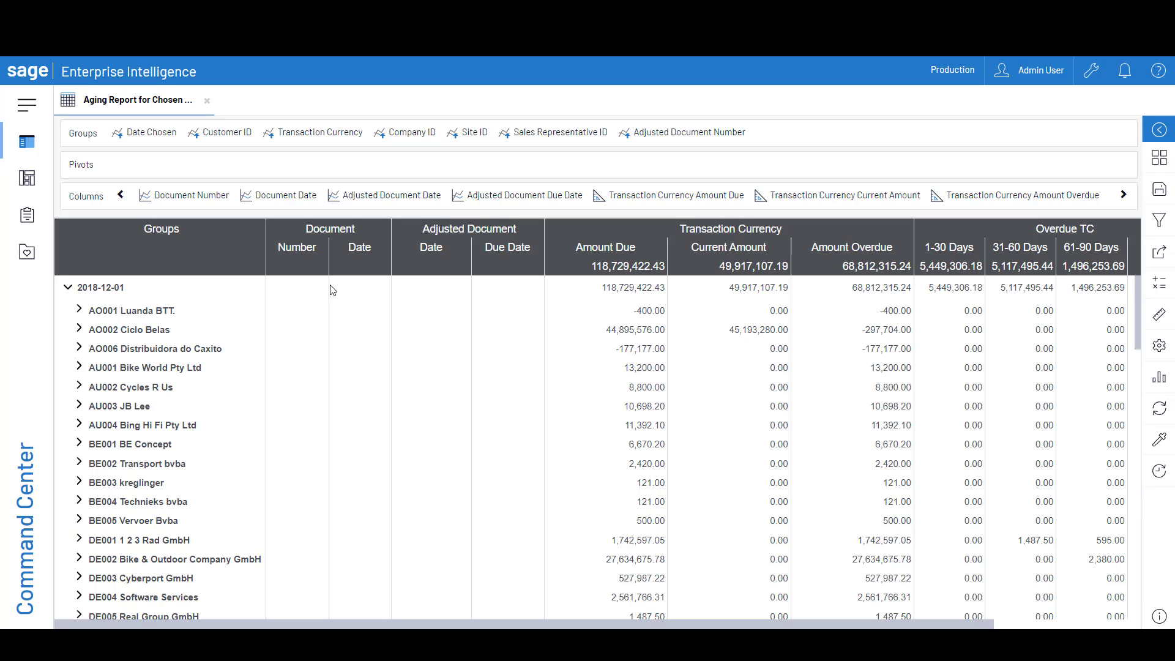
left_click_drag(489, 625, 813, 257)
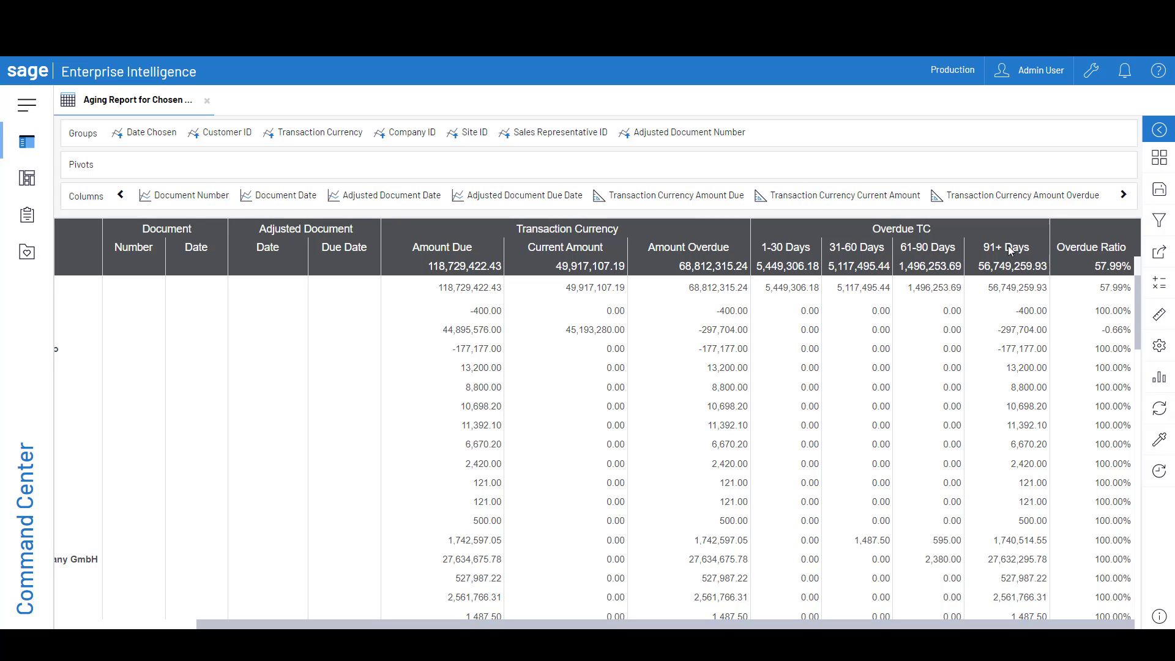
scroll(899, 433, "down", 10)
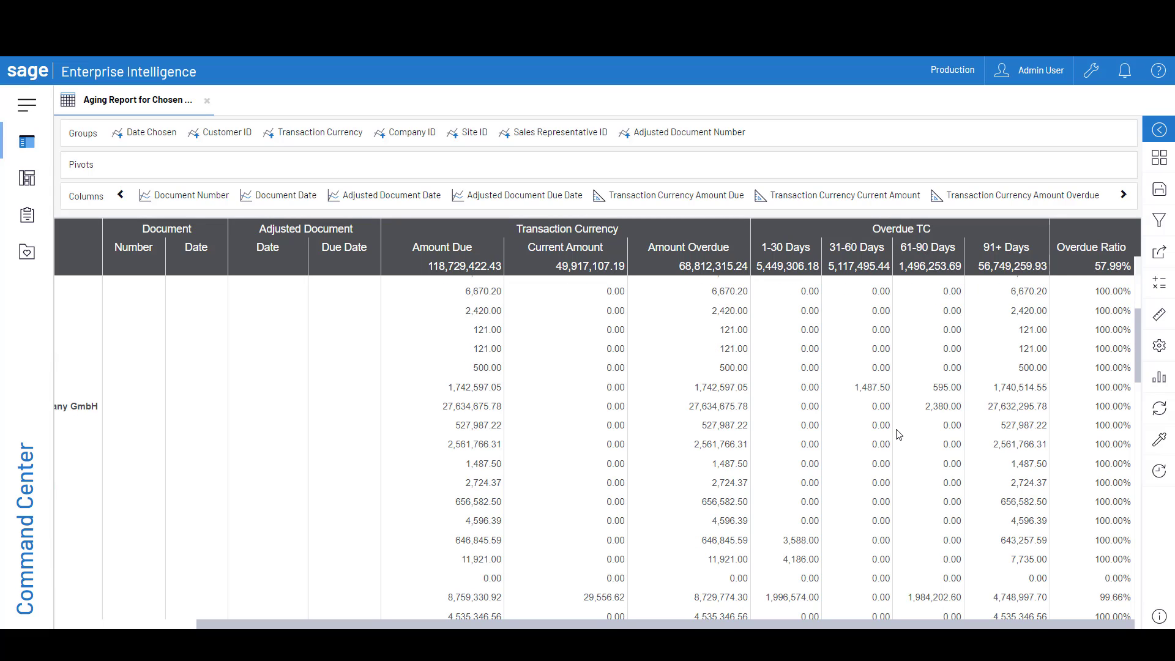
scroll(898, 433, "down", 2)
scroll(898, 434, "down", 3)
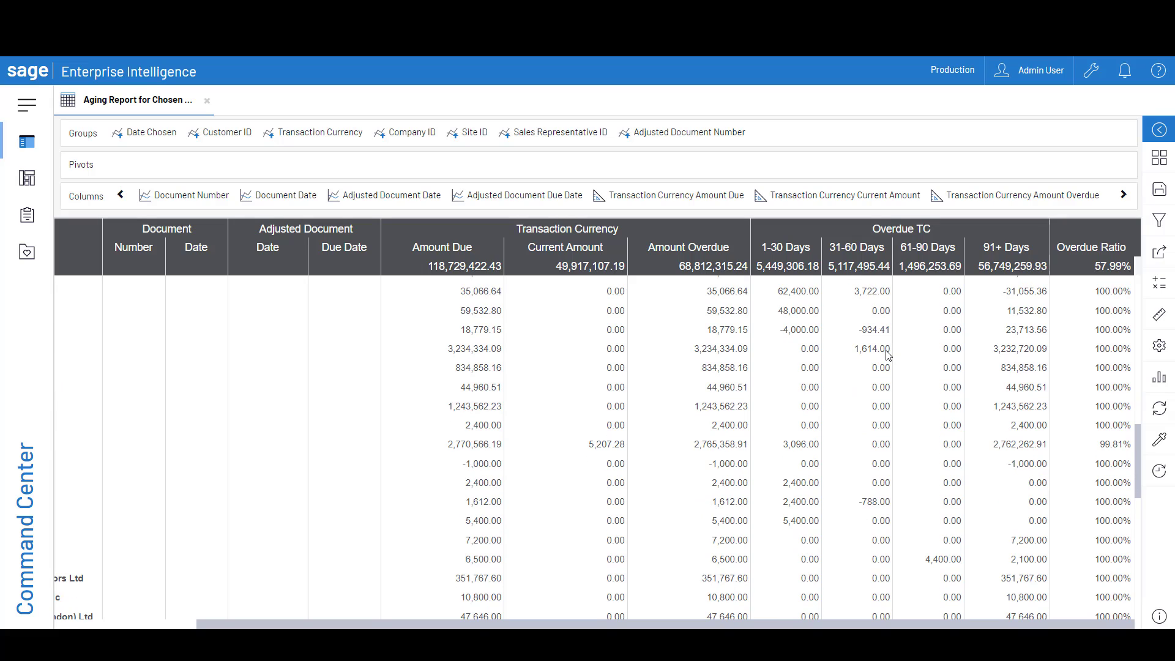
left_click(860, 351)
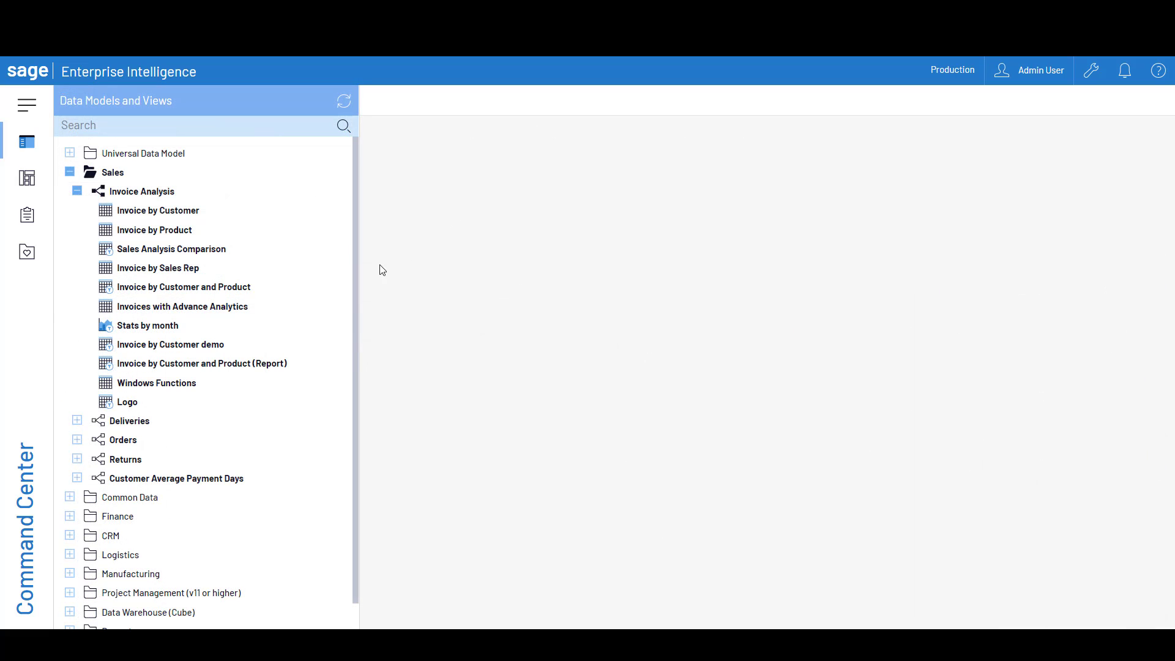
Open the Invoice by Customer and Product (Report) view from Invoice Analysis and hide the data model tree
left_click(215, 366)
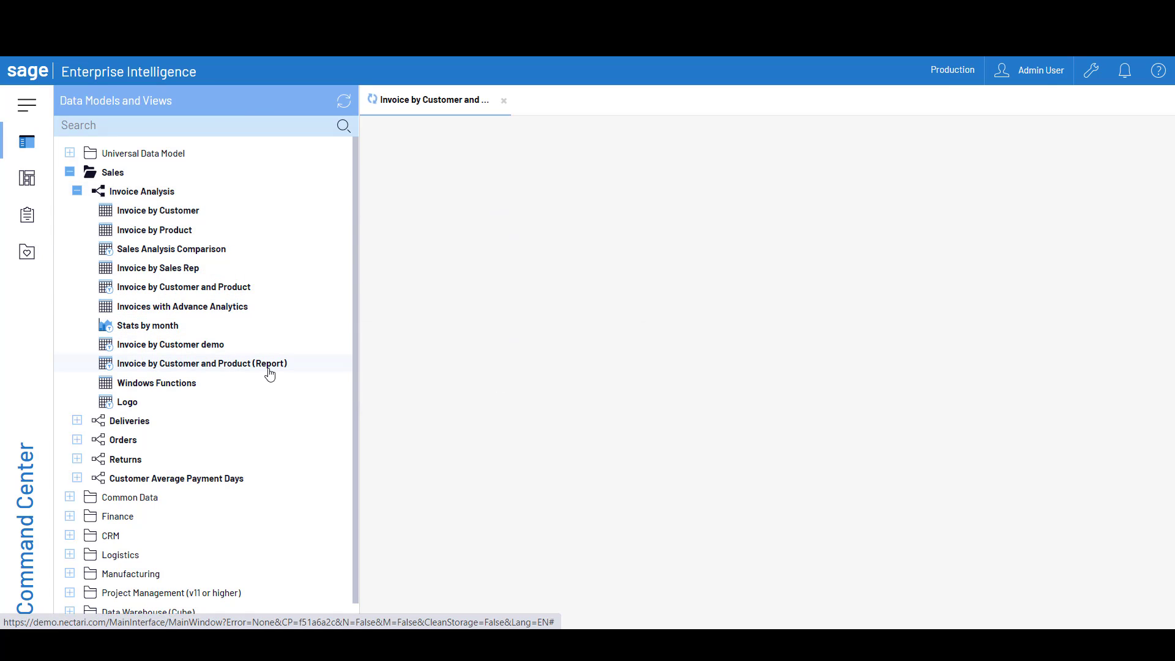
left_click(34, 150)
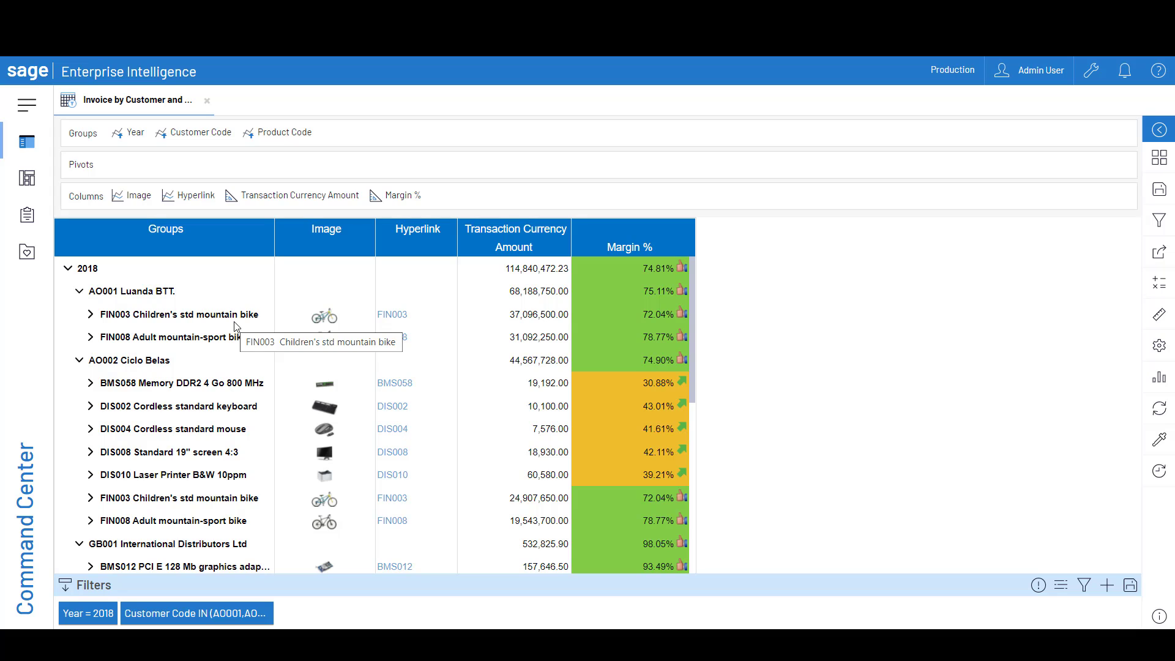
Follow the DIS002 hyperlink to Sage X3 and sign in with the user name and account password
mouse_move(345, 323)
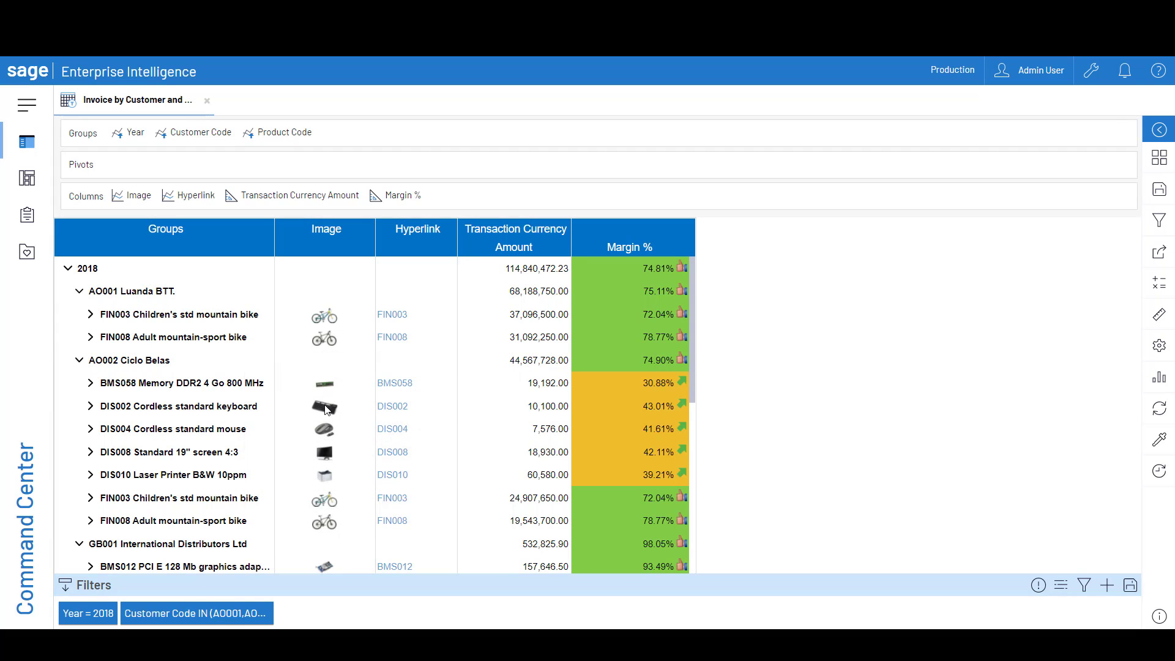
mouse_move(326, 408)
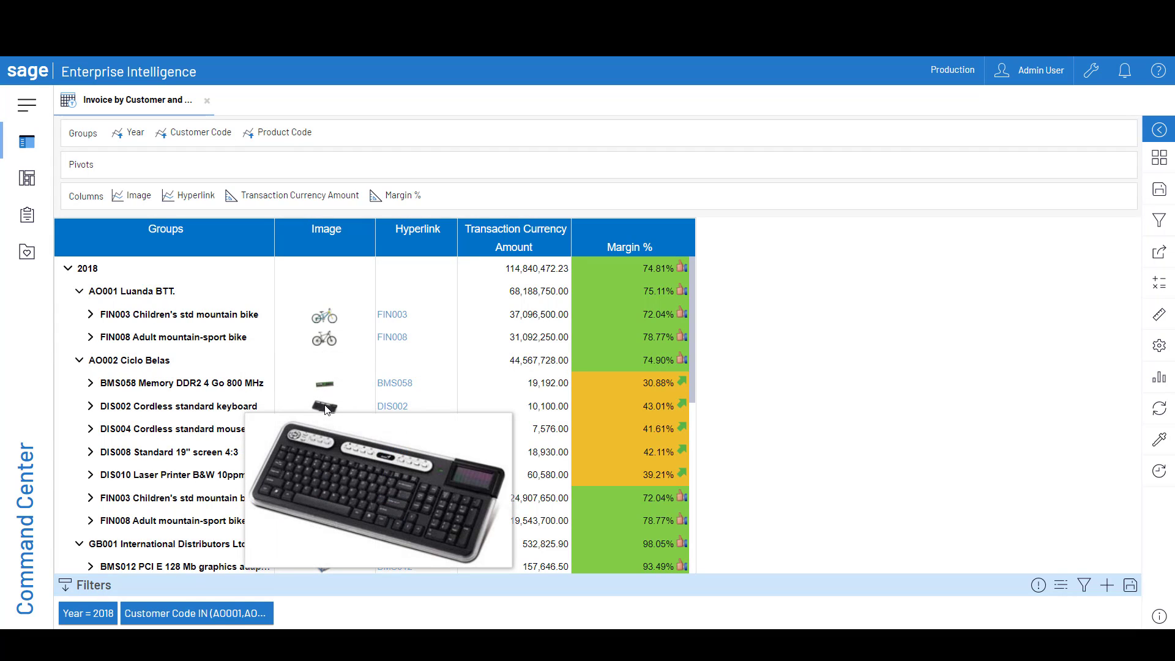
left_click(394, 407)
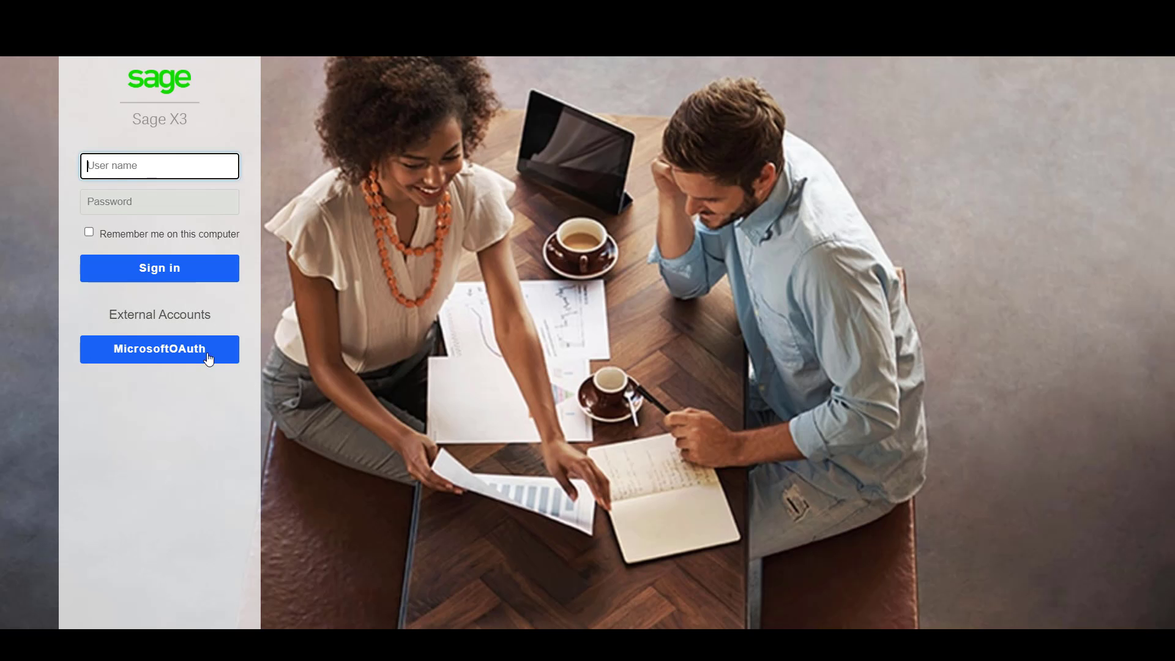
left_click(133, 177)
left_click(137, 200)
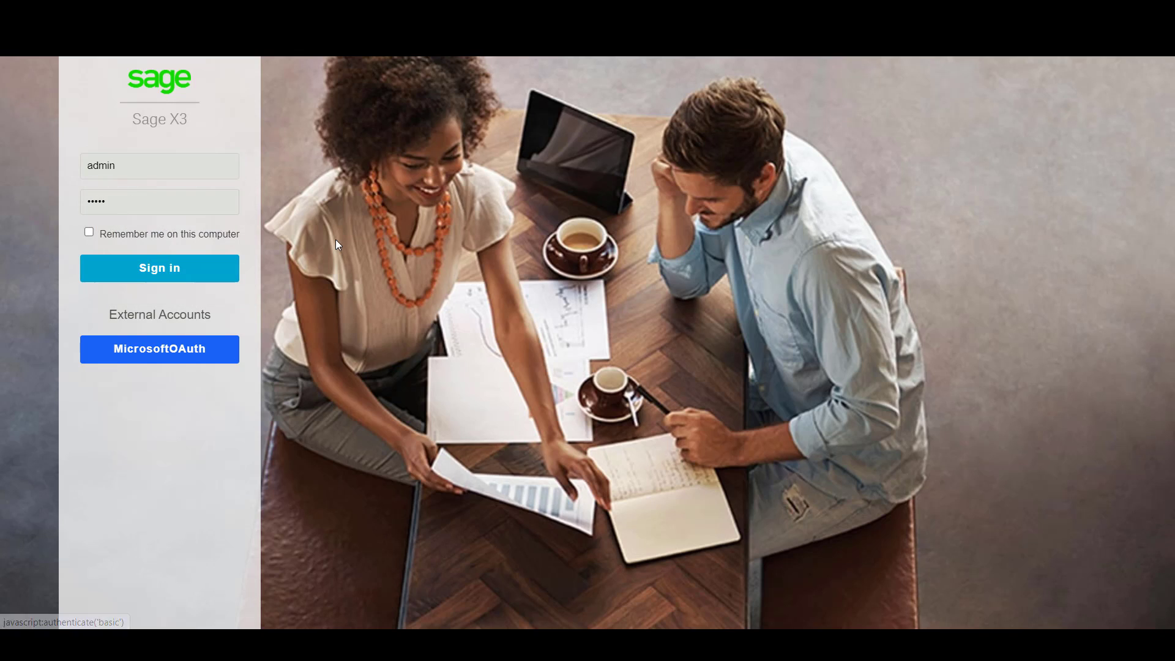
key("Return")
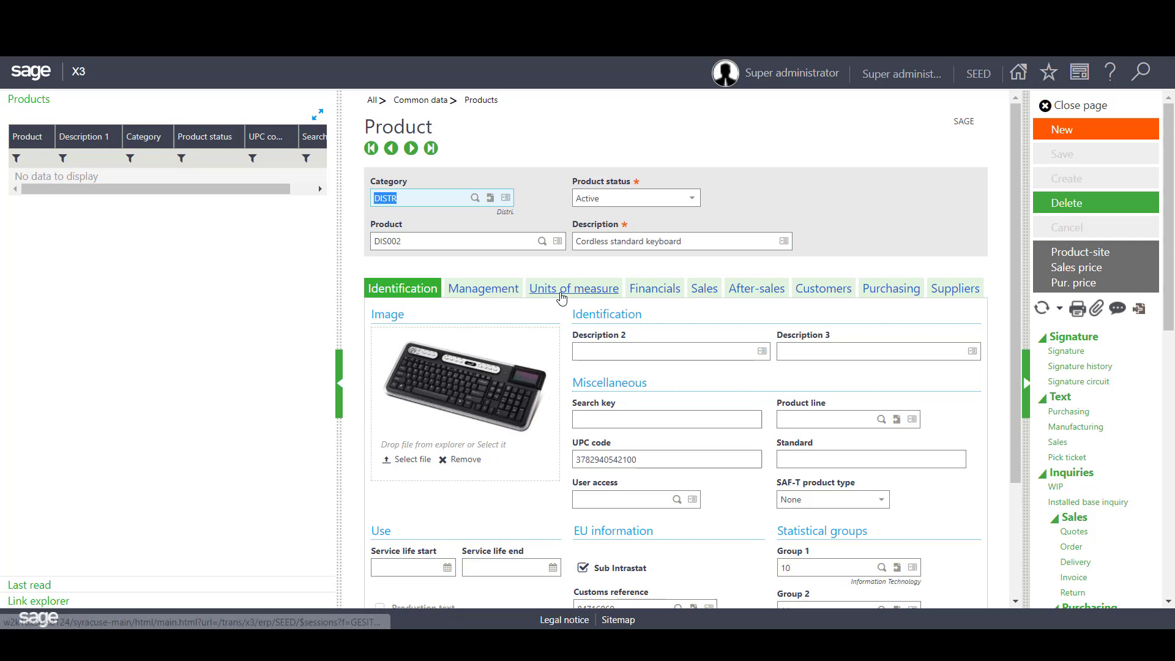
Look through the DIS002 product record's units of measure, financials, sales, after-sales, customers and management details, and return to its identification
left_click(560, 295)
left_click(651, 292)
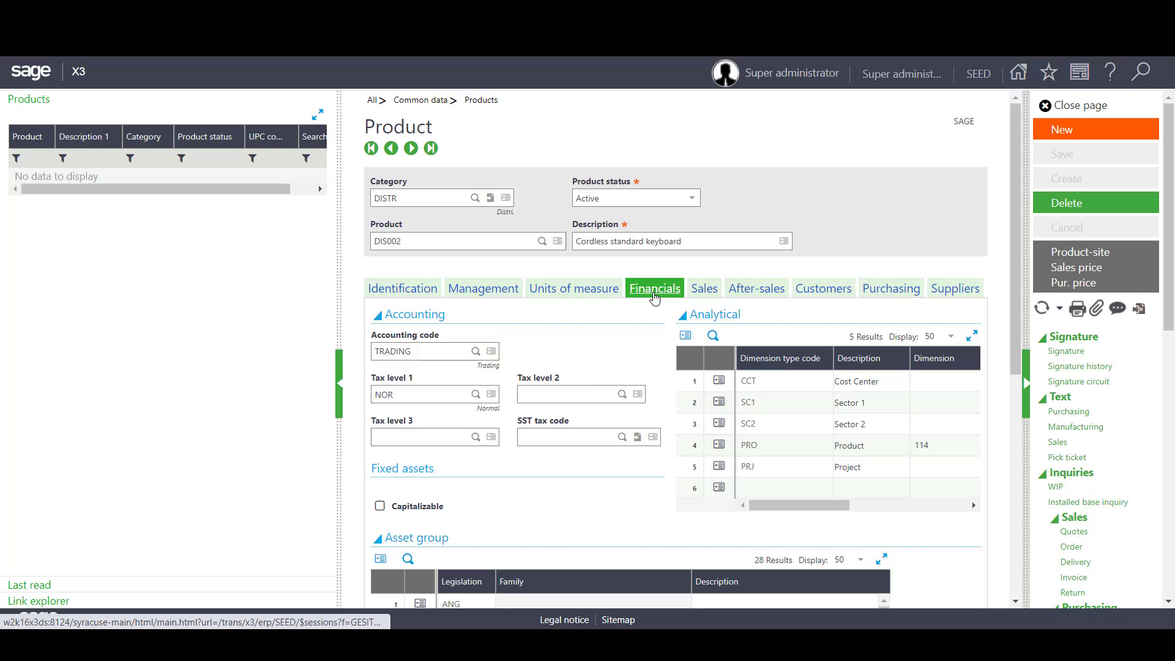
left_click(715, 298)
left_click(773, 298)
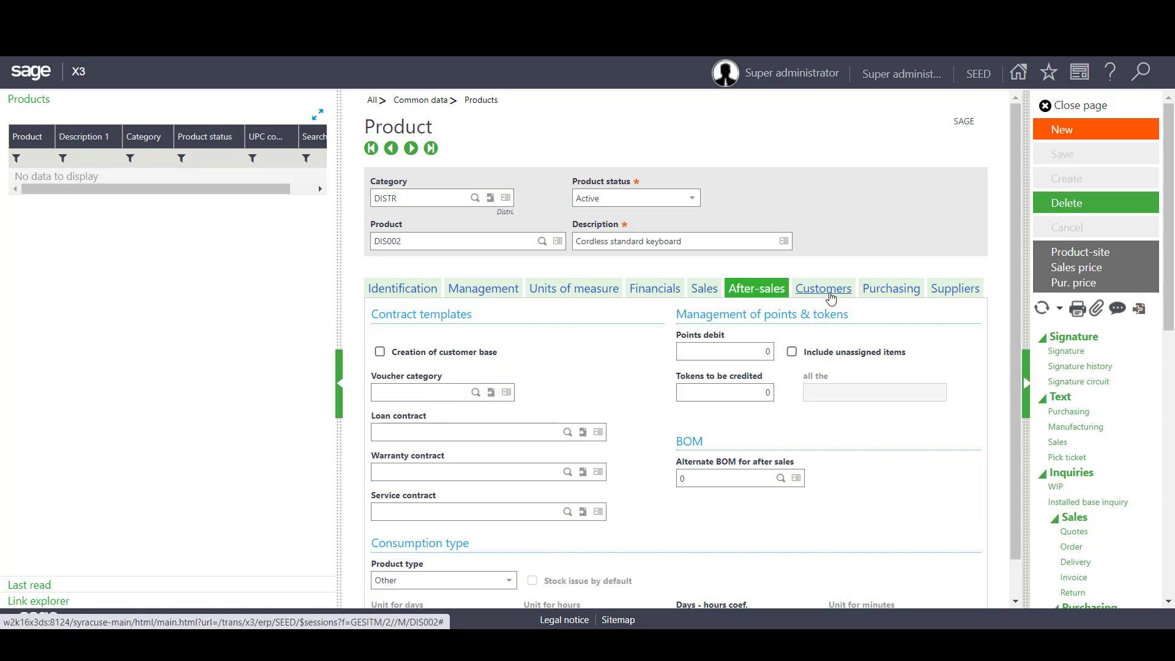
left_click(831, 298)
left_click(483, 290)
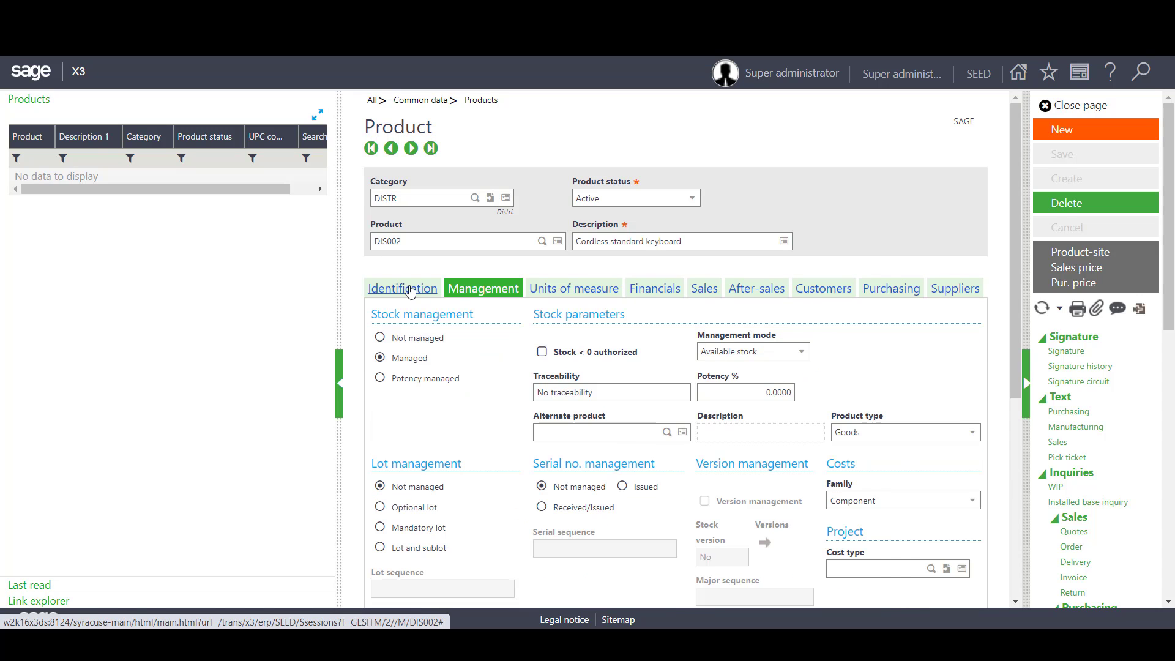
left_click(410, 291)
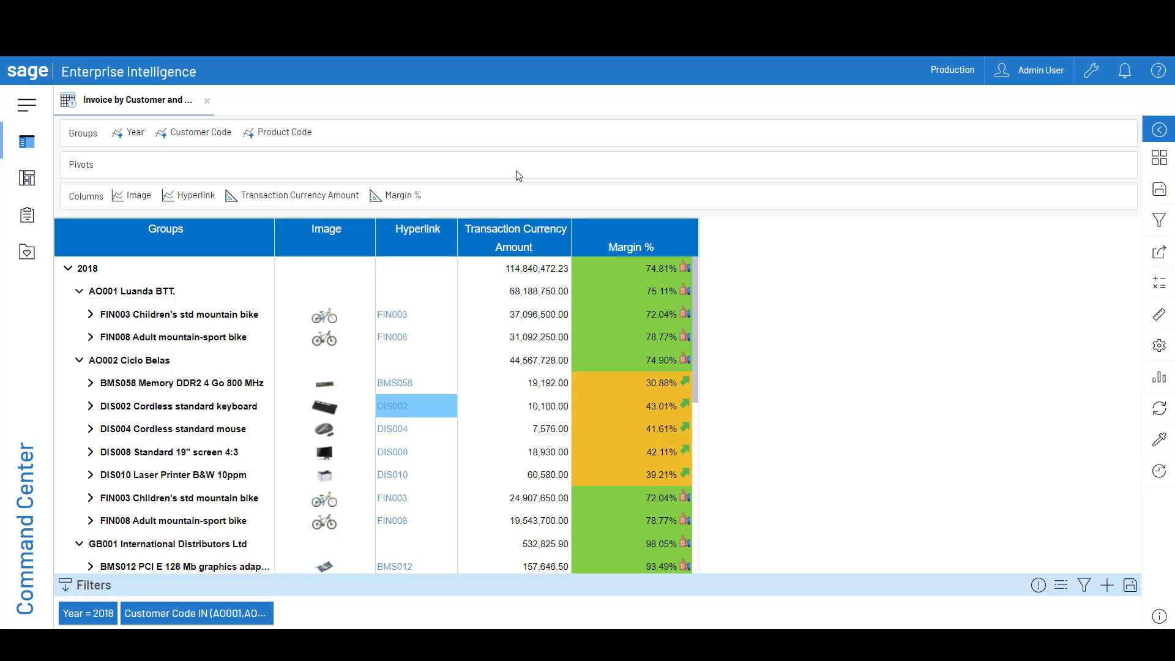
Examine the column formatting rules for Margin % in the Enterprise Intelligence invoice report, and close them
left_click(398, 196)
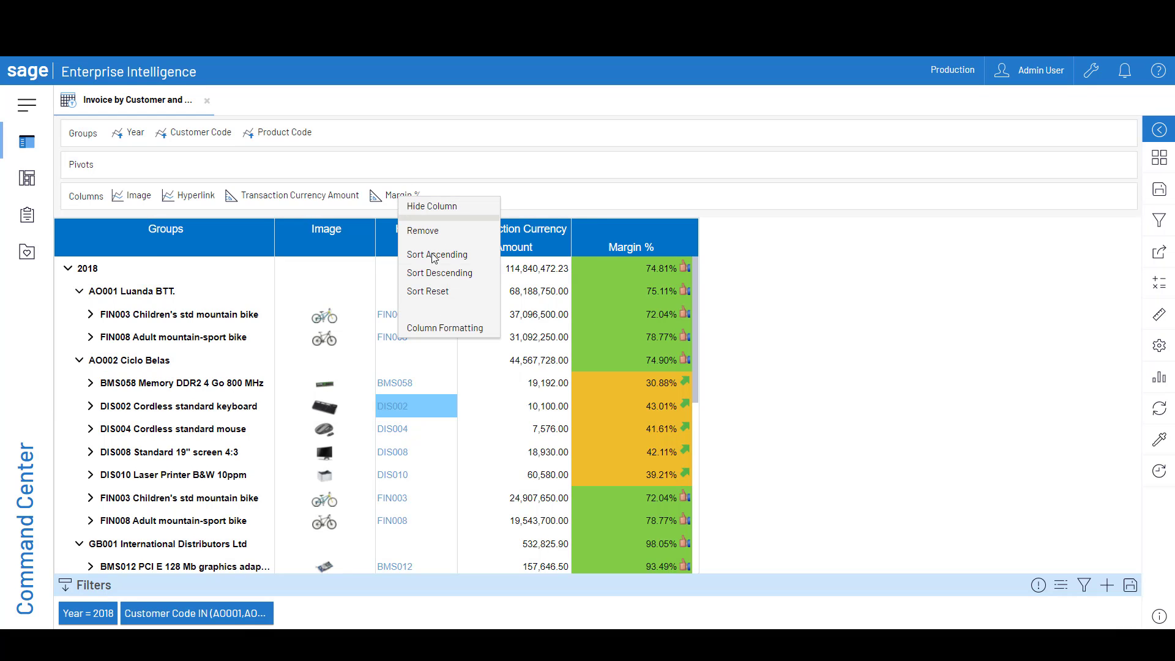
left_click(428, 329)
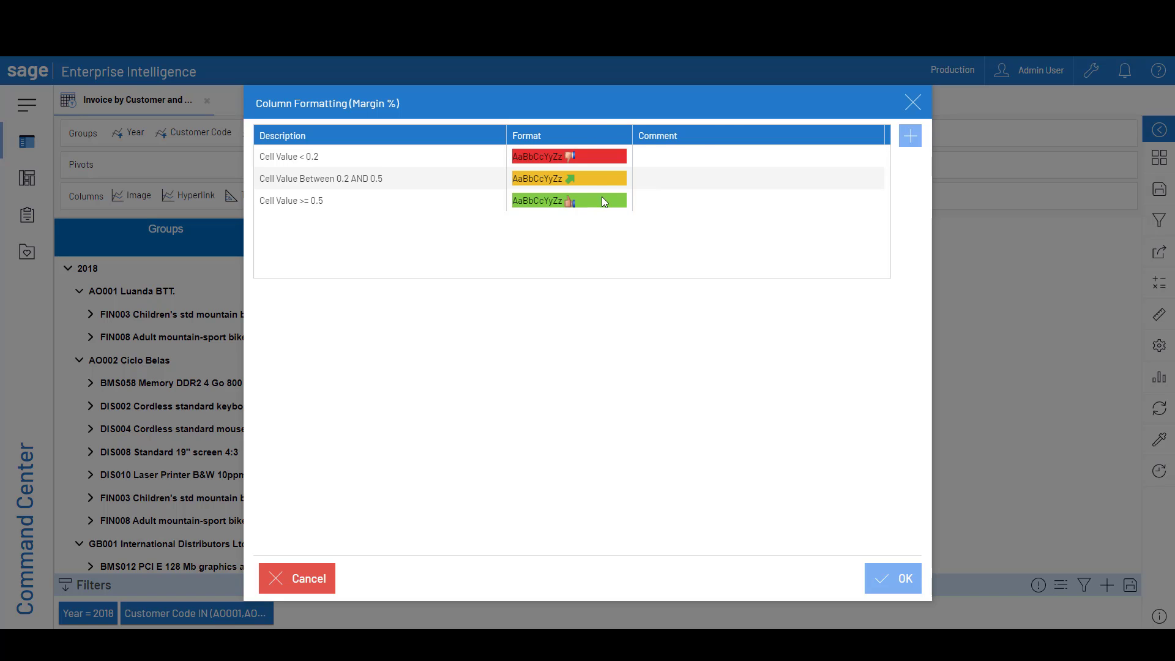
left_click(913, 103)
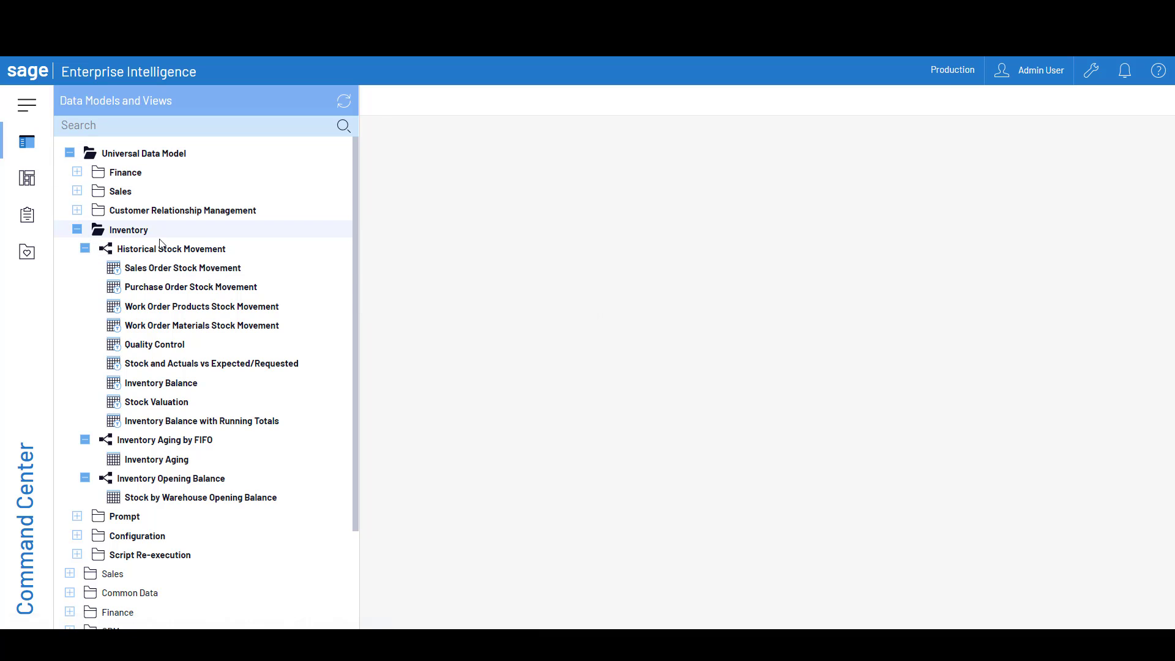
Look over the Inventory views in the Universal Data Model and open Quality Control under Historical Stock Movement
mouse_move(170, 308)
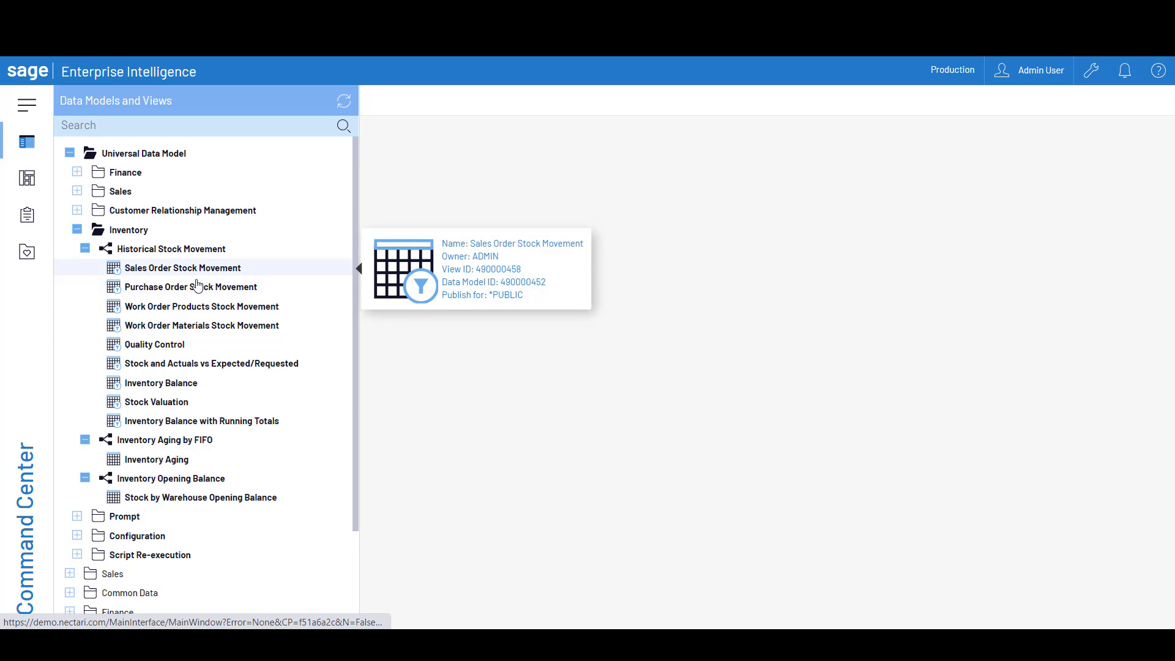
mouse_move(156, 389)
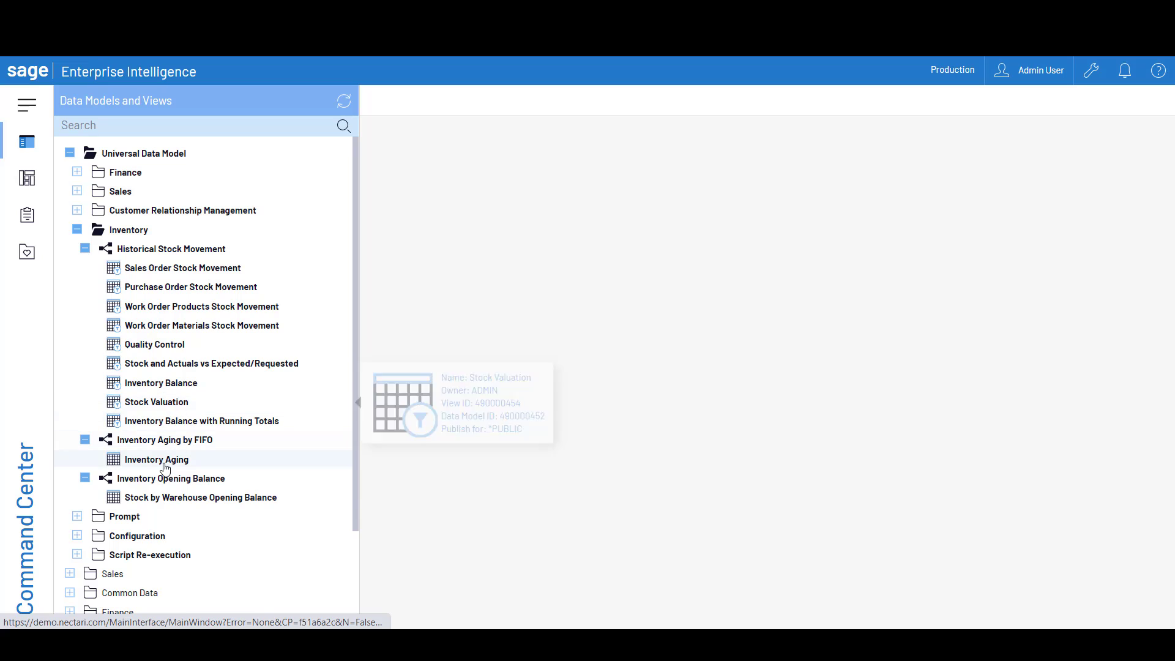
mouse_move(178, 501)
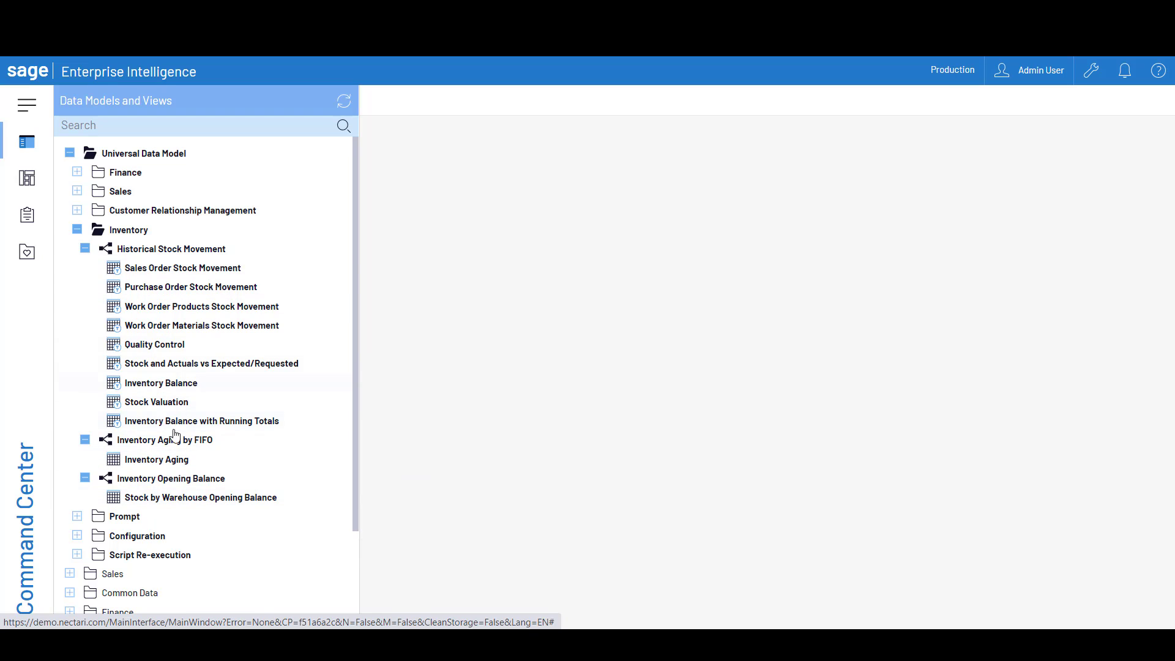
mouse_move(171, 343)
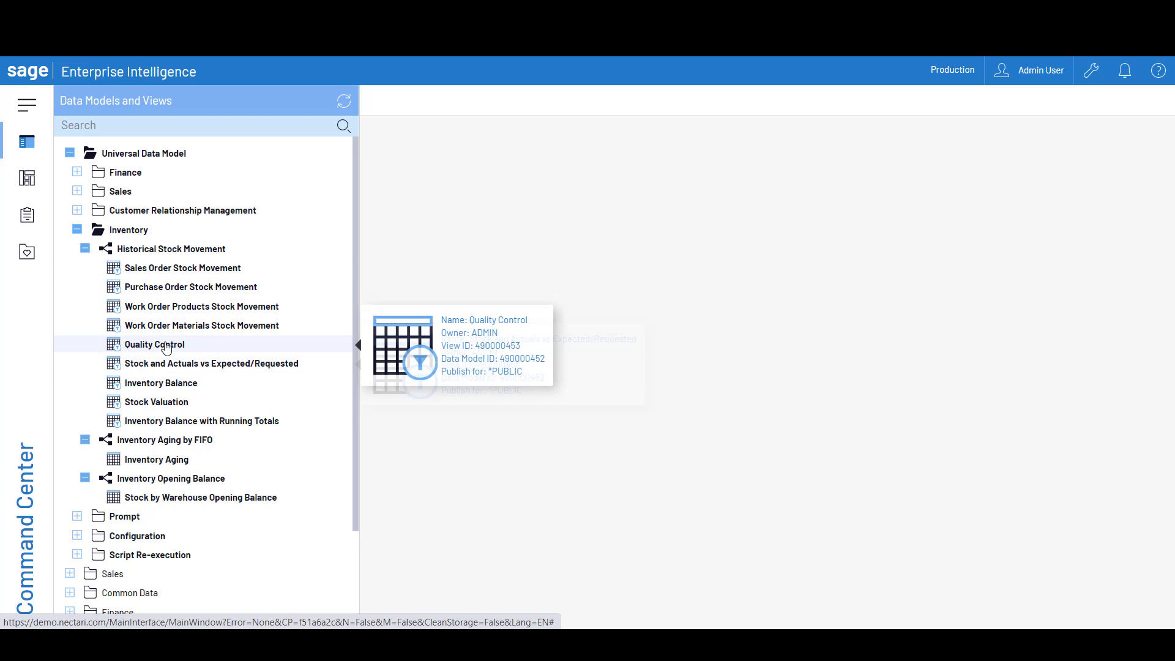
left_click(166, 346)
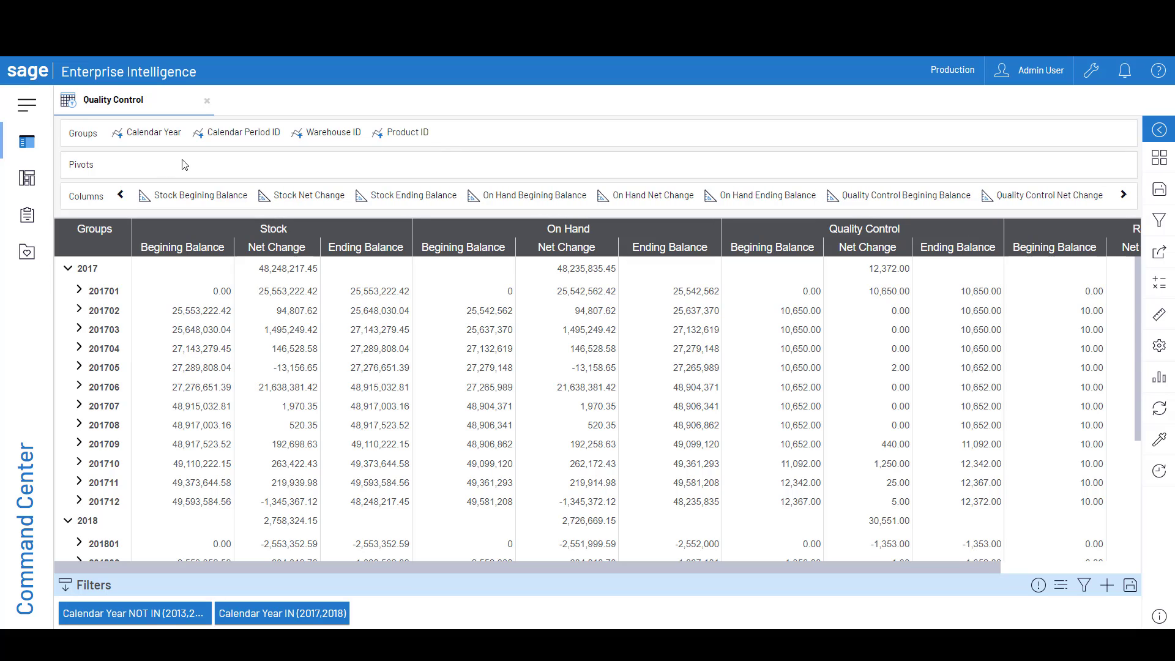
Expand period 201703 and warehouse AO022 N'gola Pharma, and examine the stock columns through to Reject
left_click(78, 331)
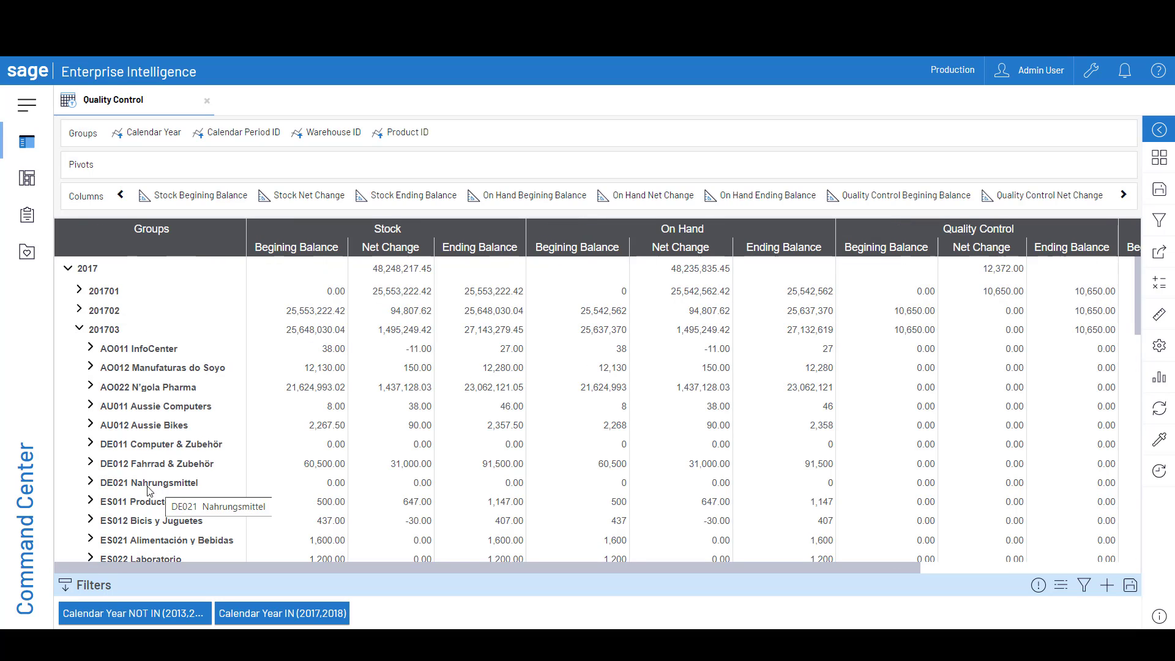
left_click(90, 389)
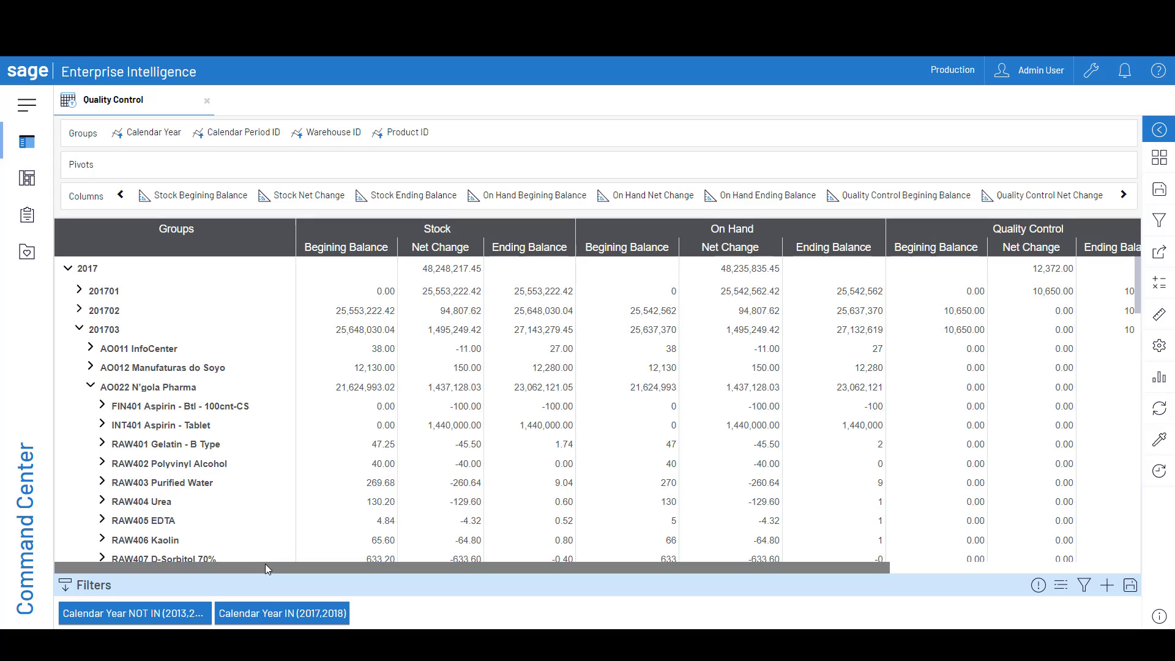
left_click_drag(263, 565, 513, 588)
left_click_drag(513, 588, 606, 595)
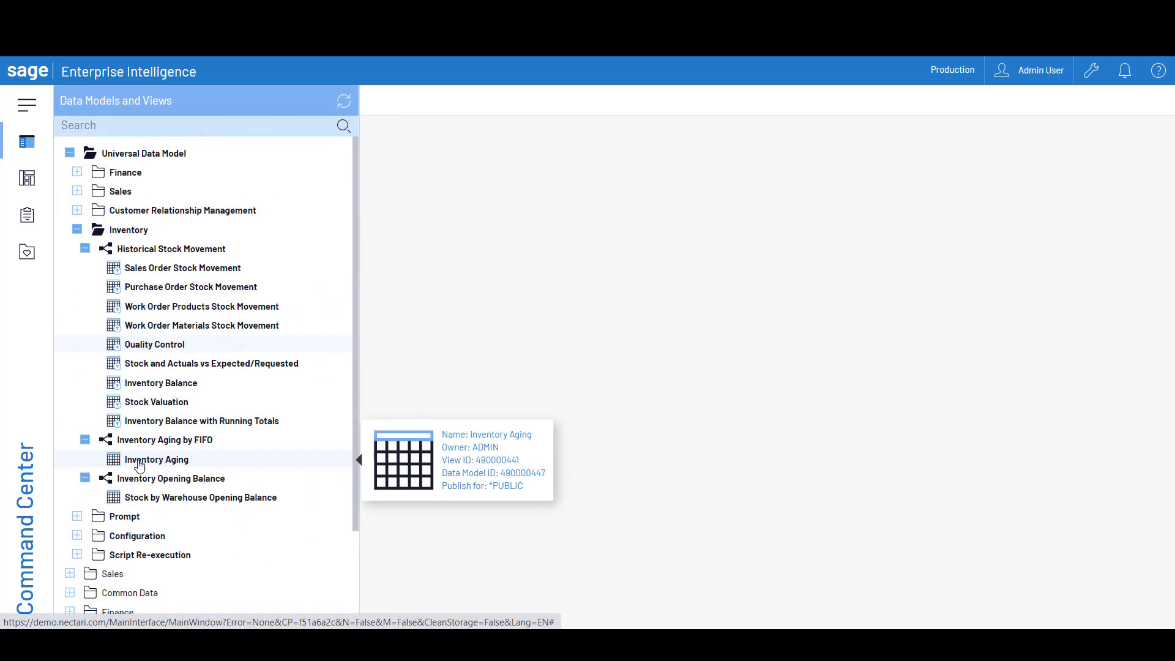
Open the Inventory Aging view, expand warehouse AO011 and product DIS002 Cordless standard keyboard, and examine its aging columns
double_click(139, 465)
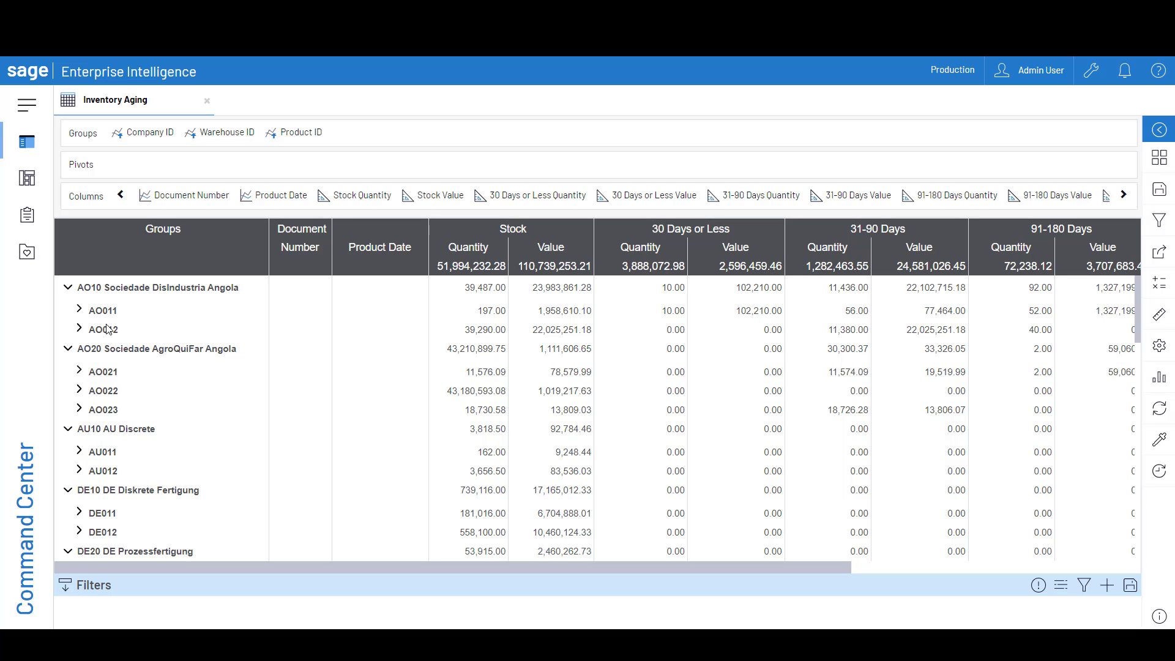
left_click(79, 311)
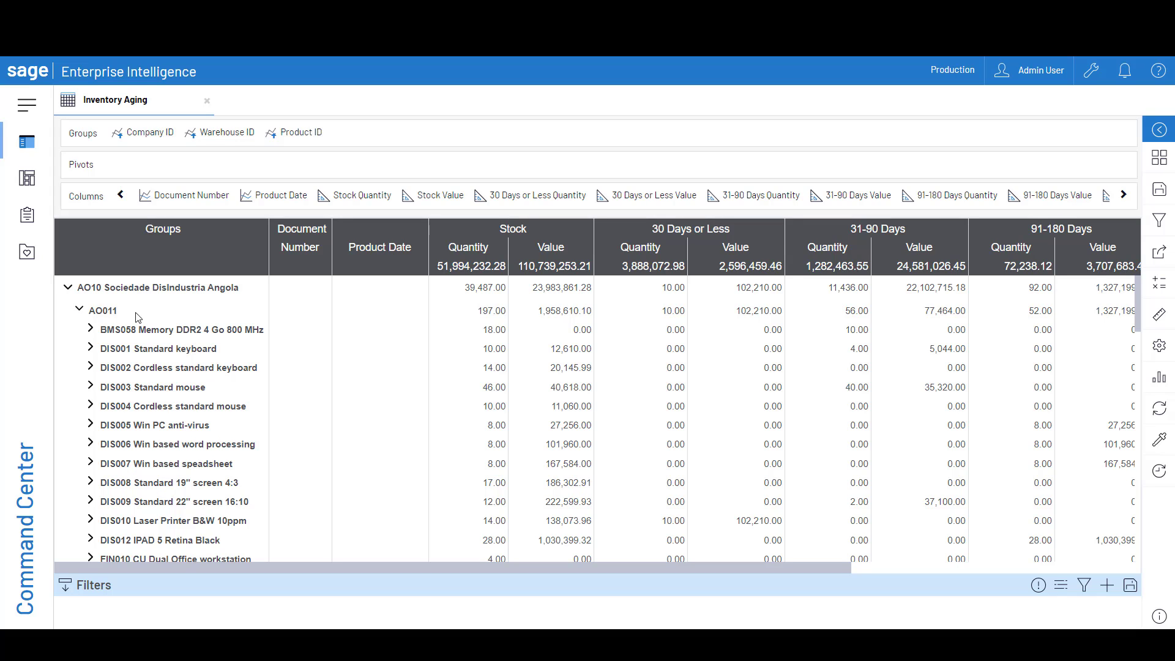
left_click(90, 368)
left_click(90, 367)
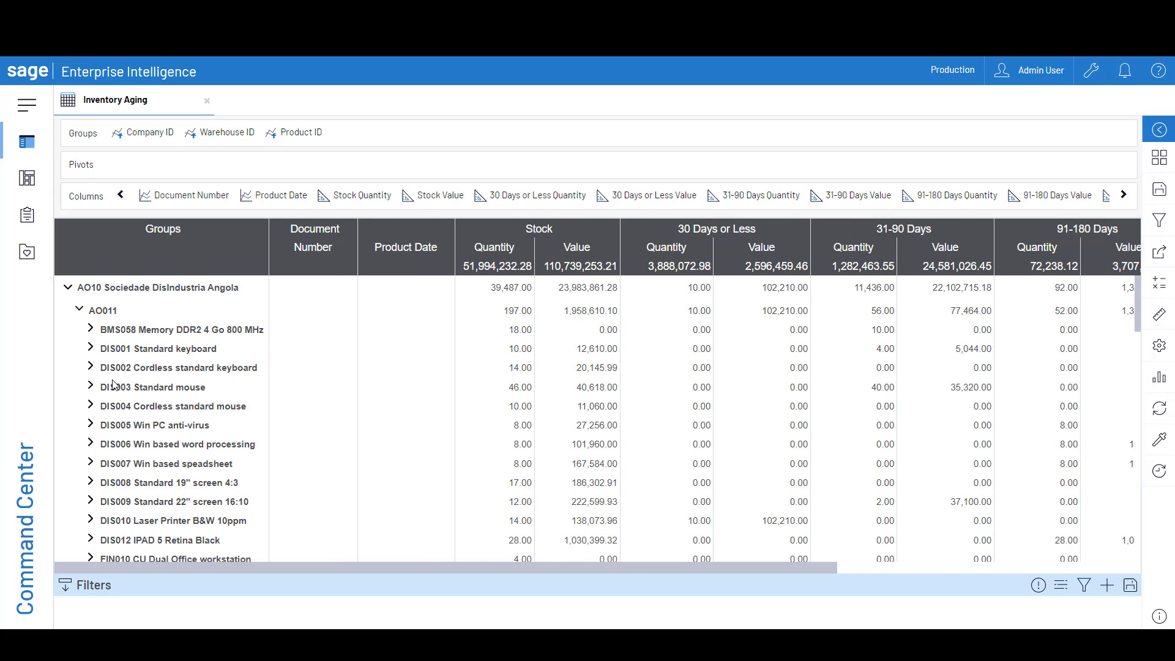
left_click(90, 367)
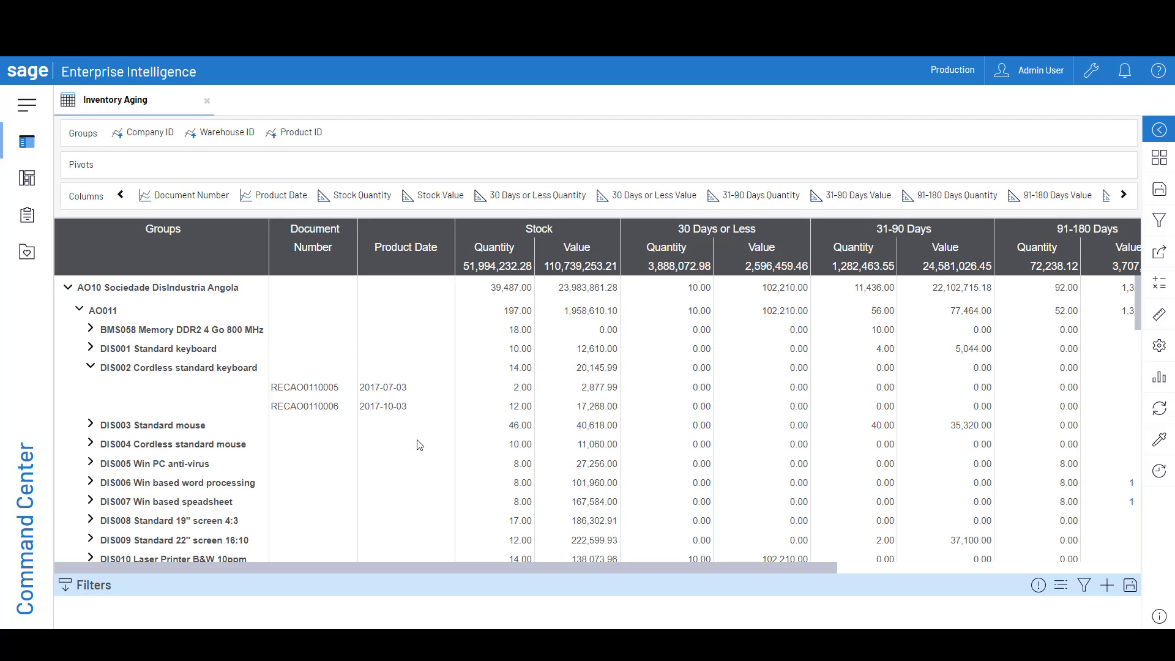
left_click_drag(416, 564, 794, 571)
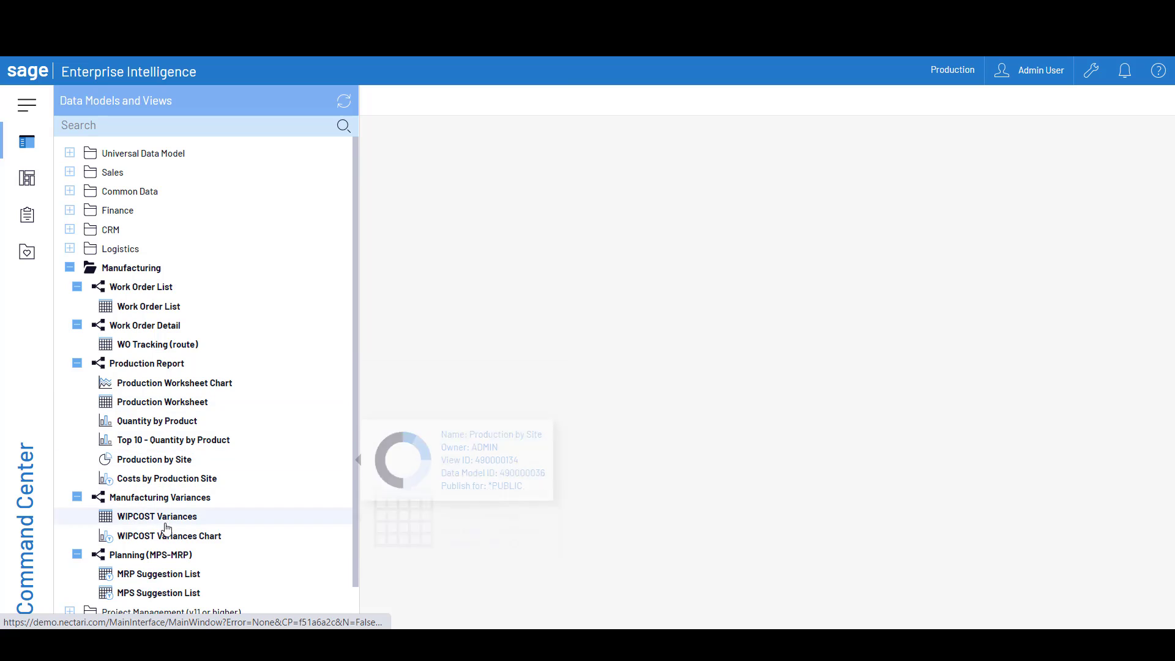
Open the Production Worksheet view from Manufacturing and expand 2017-01-07 with products FIN003 and SFI005
mouse_move(185, 579)
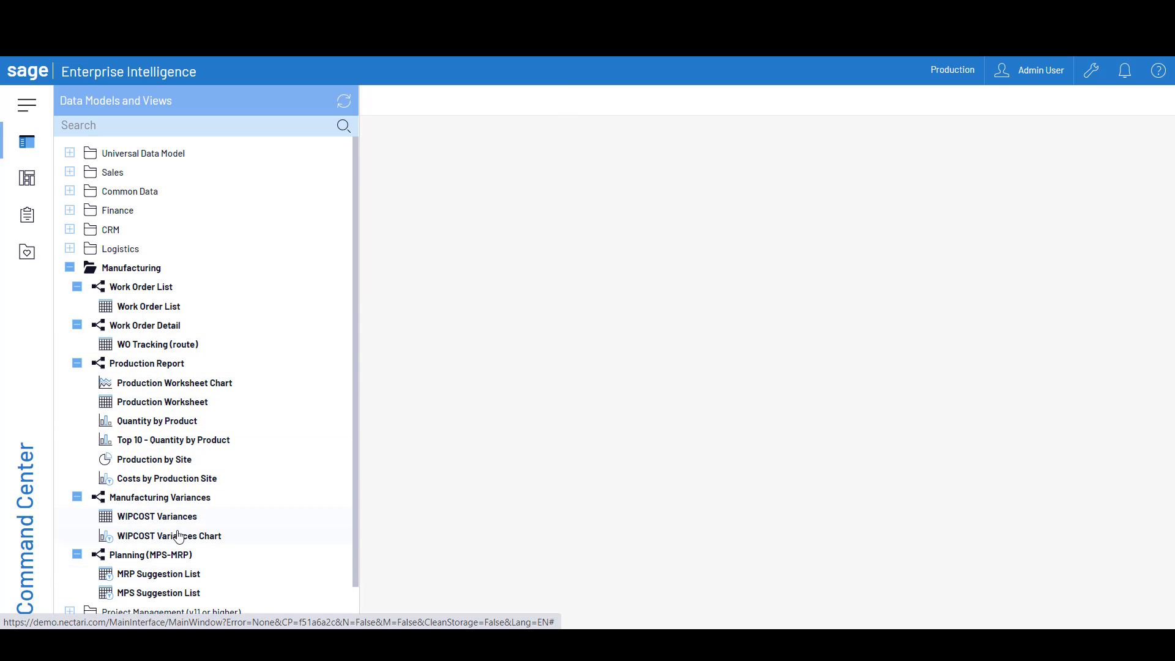
mouse_move(241, 414)
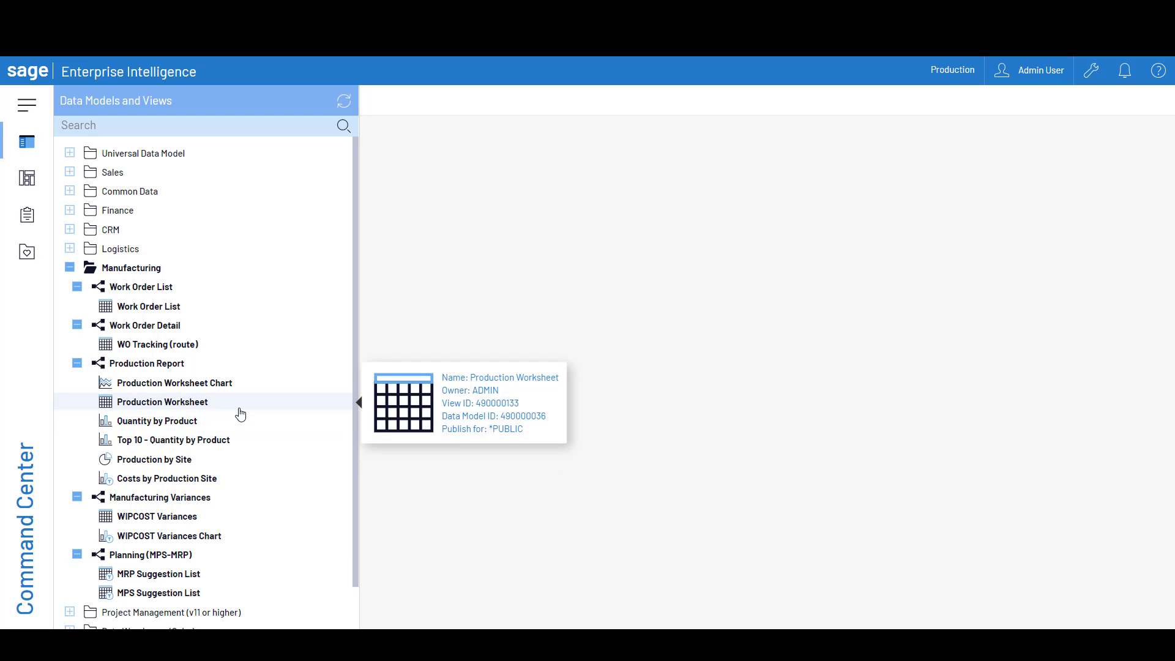
left_click(204, 405)
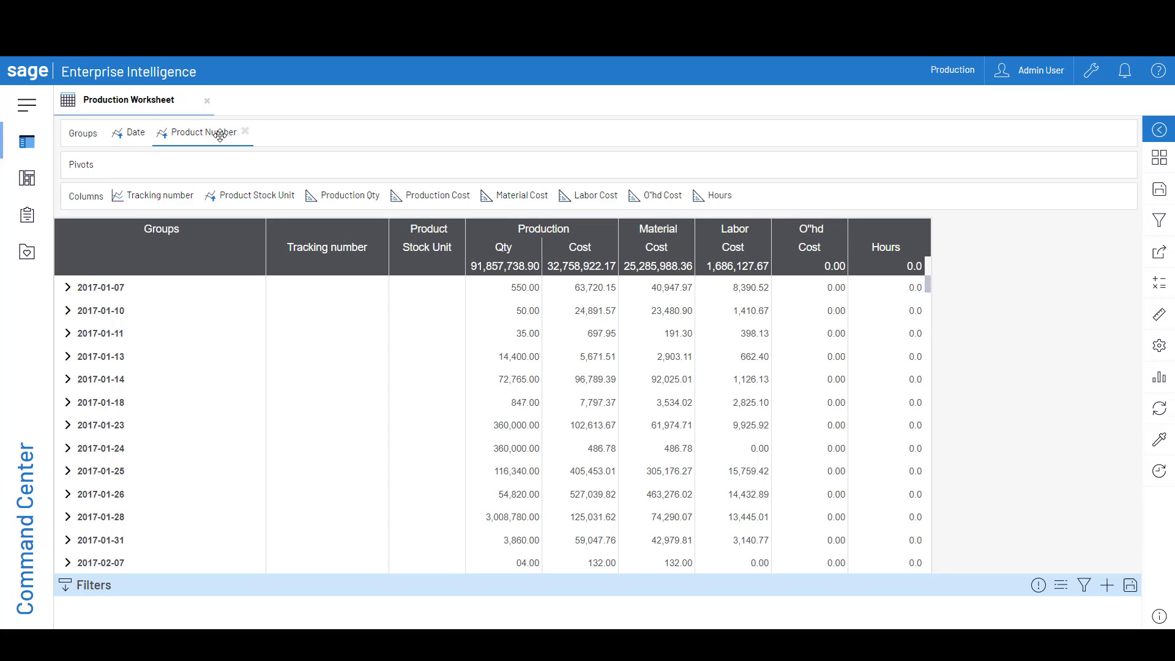
left_click(68, 288)
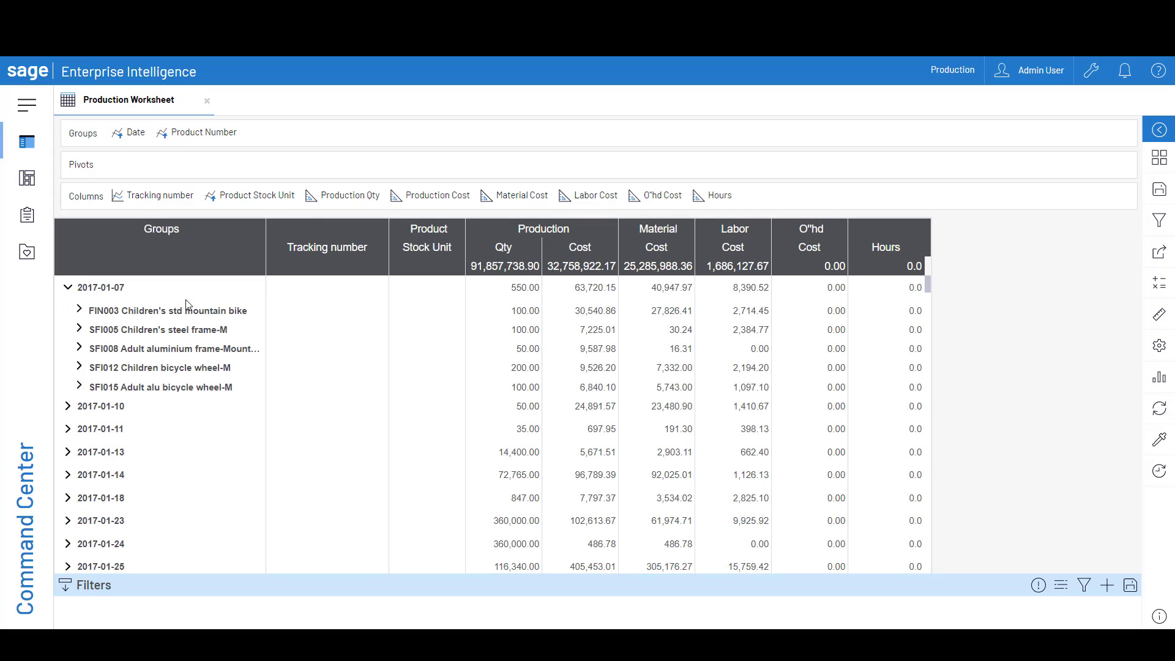
left_click(80, 312)
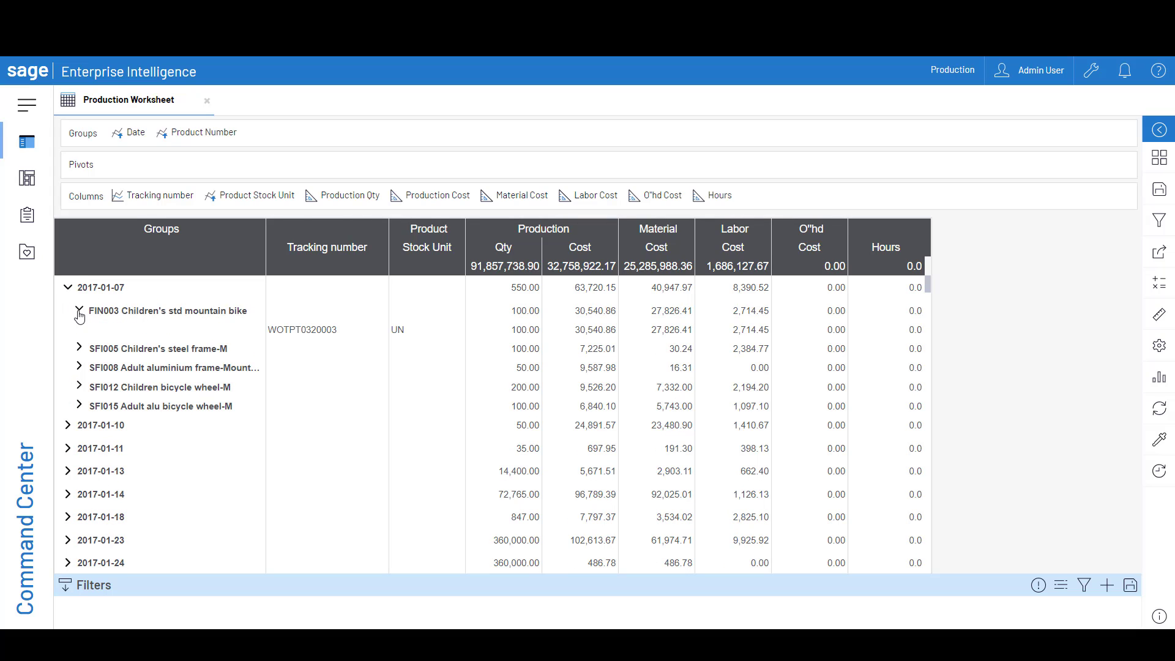
left_click(80, 348)
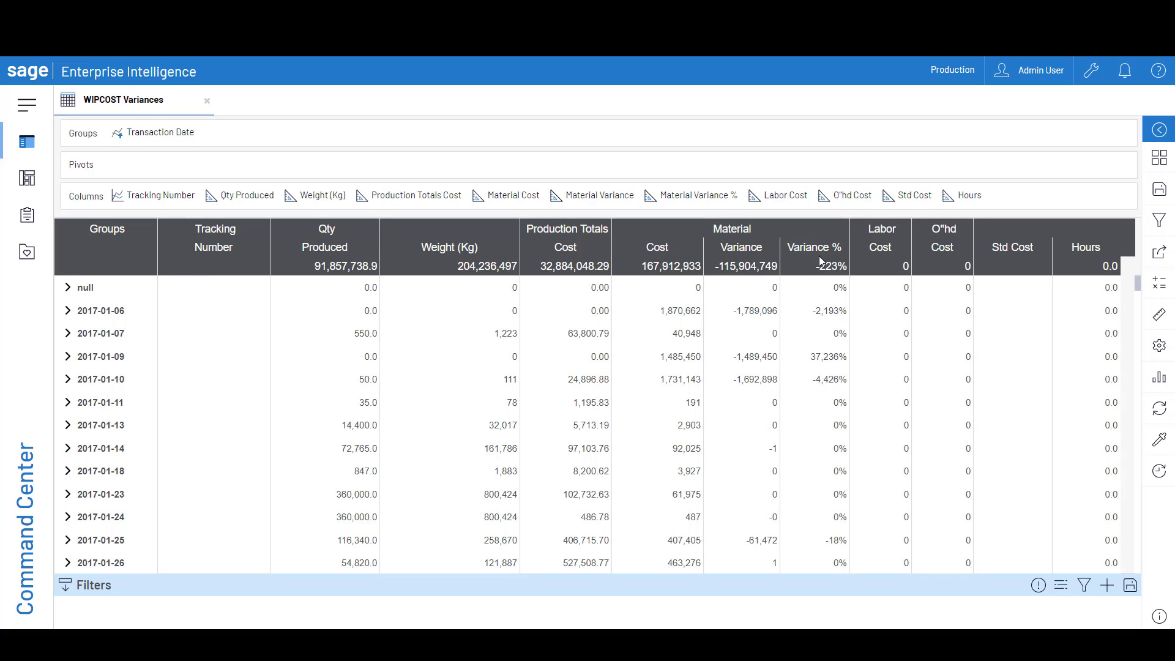
Open the dimensions and measures of the WIPCOST Variances view
left_click(1153, 320)
left_click(1003, 210)
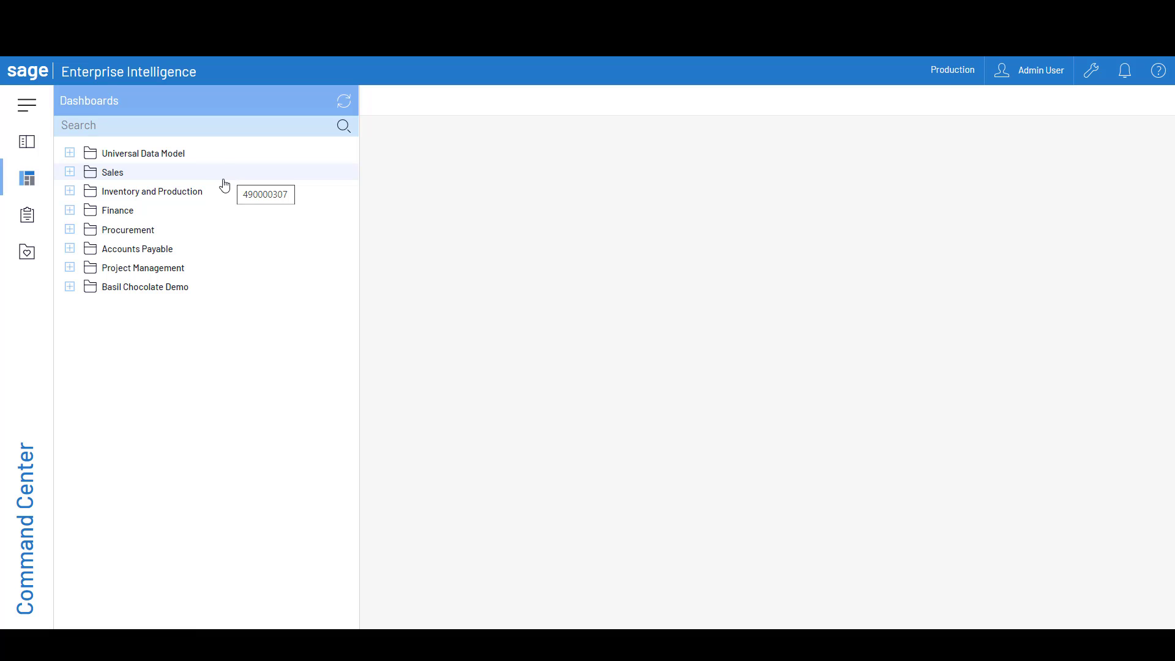
Expand the Sales, Inventory and Production, Finance, Procurement, Accounts Payable and Project Management dashboard folders to review their dashboards
left_click(72, 173)
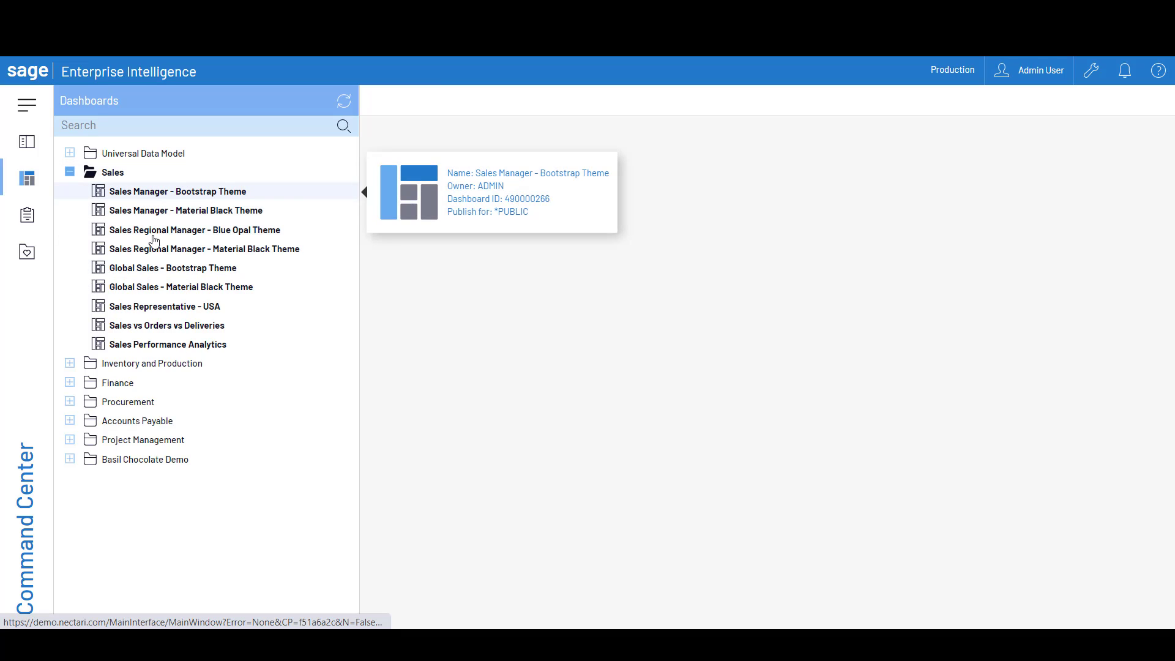
left_click(70, 364)
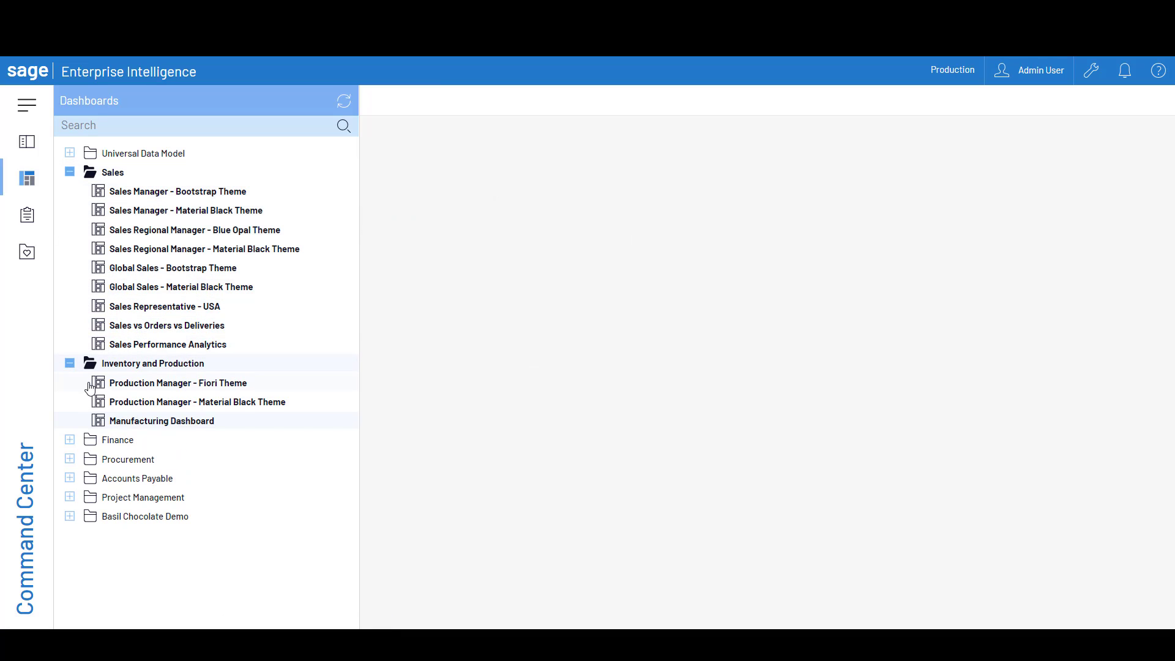
left_click(70, 440)
left_click(70, 563)
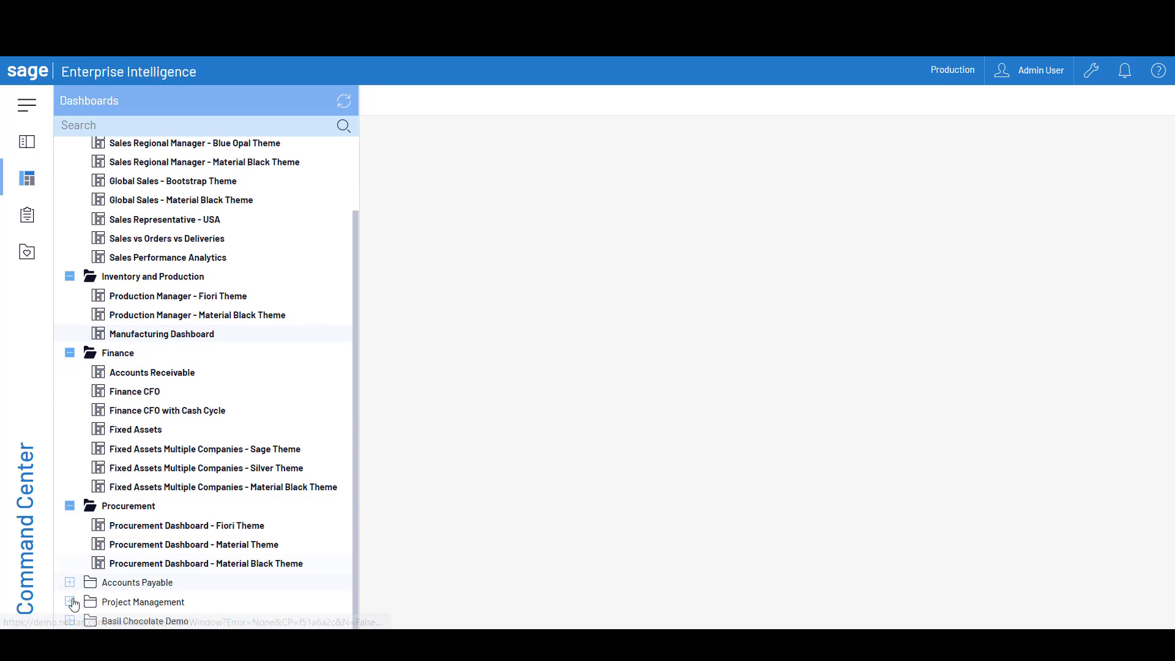
left_click(69, 582)
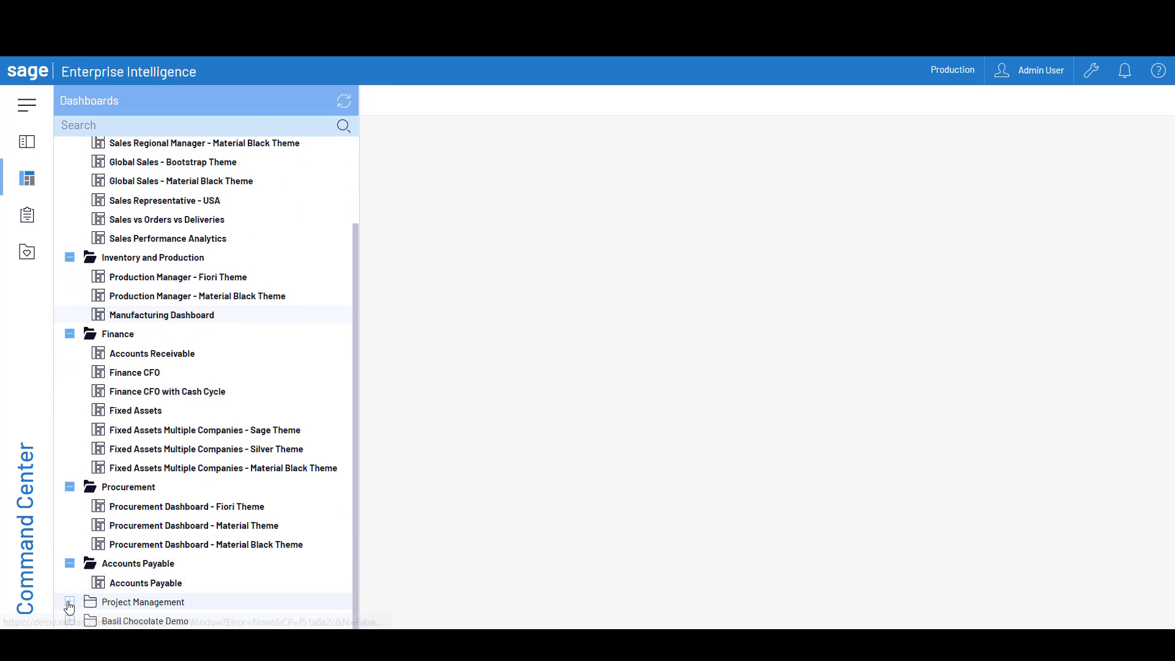
left_click(69, 600)
scroll(213, 557, "up", 5)
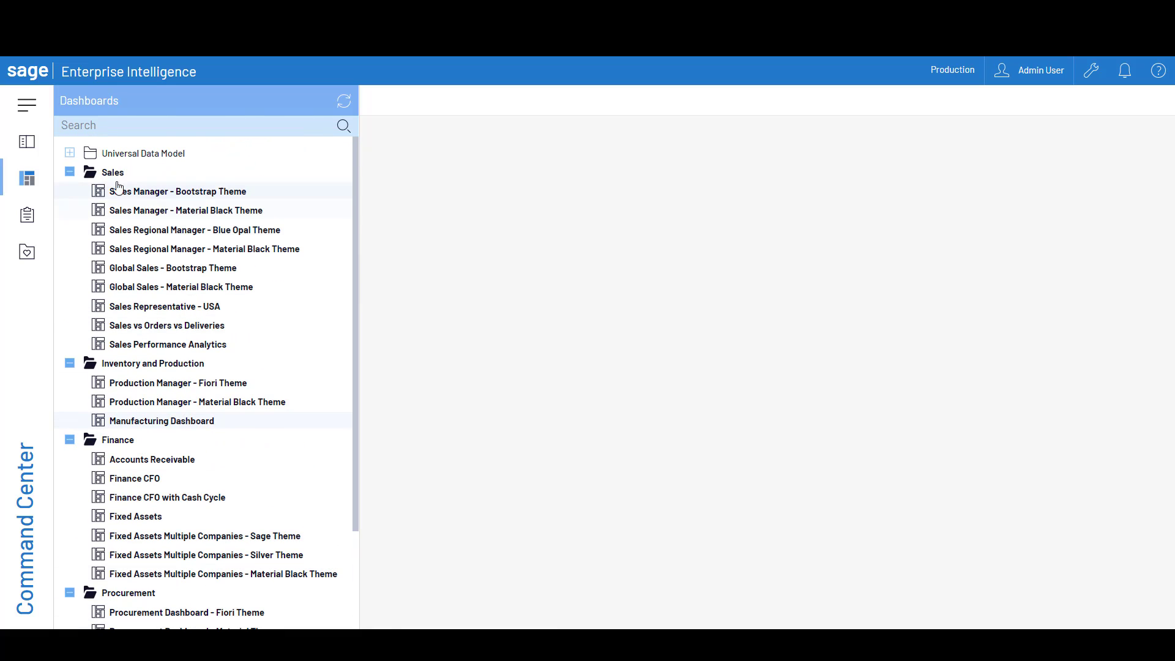
Expand the Universal Data Model's Finance, Sales and Calendar Forecast dashboard folders and look through the dashboards they offer
left_click(70, 153)
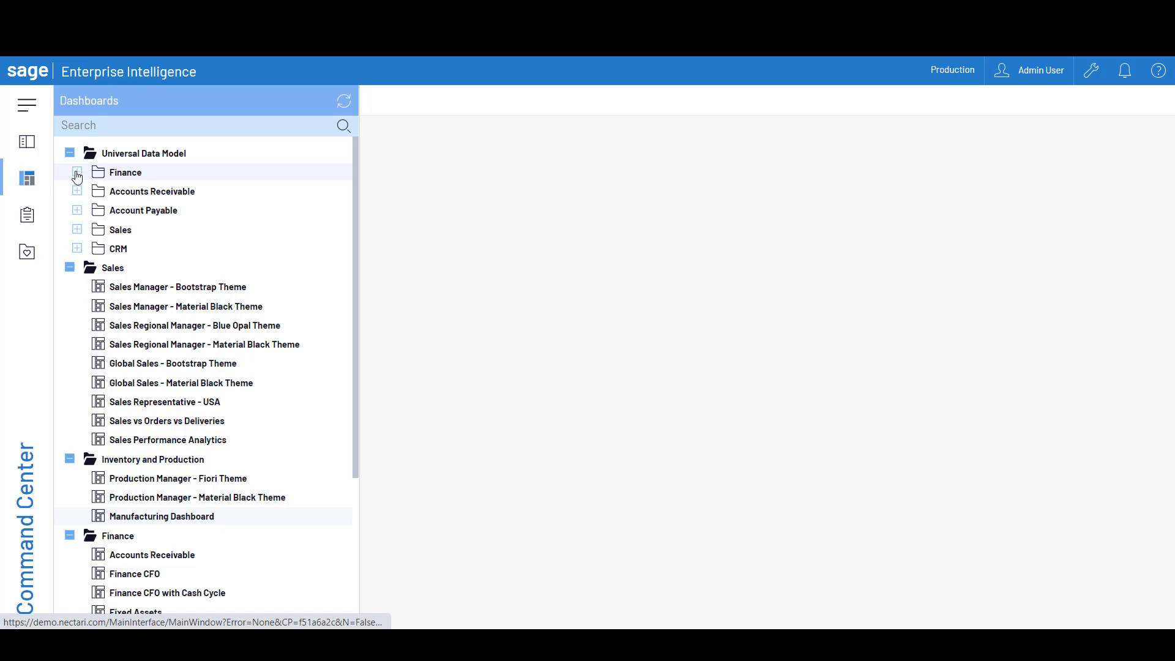
left_click(77, 172)
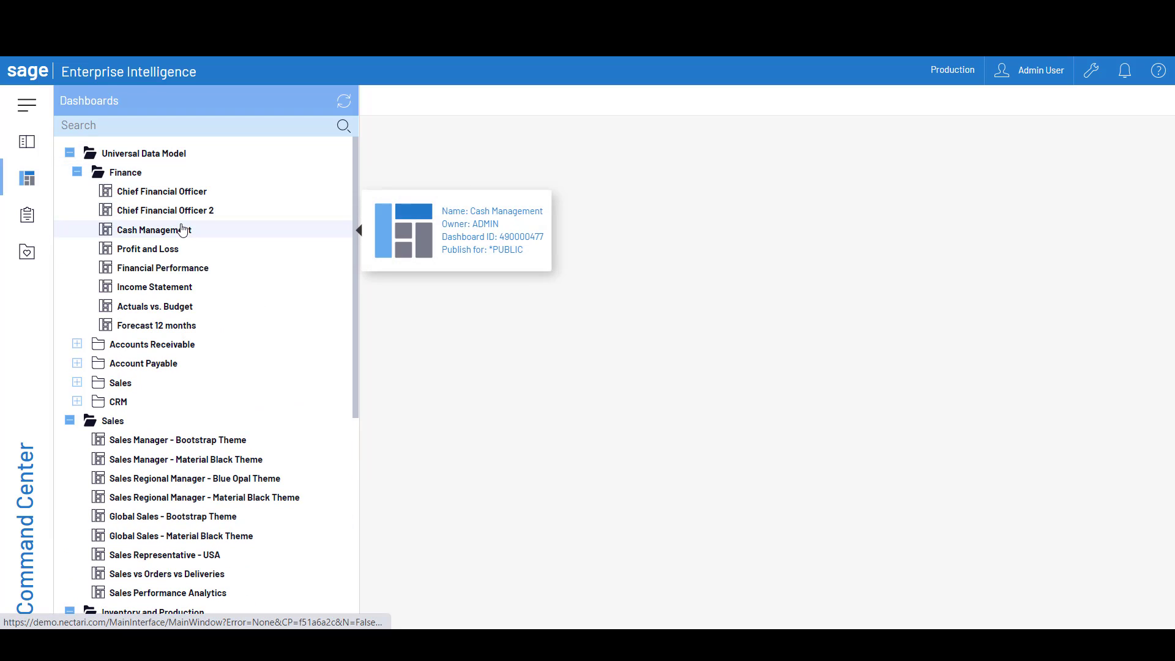
mouse_move(167, 219)
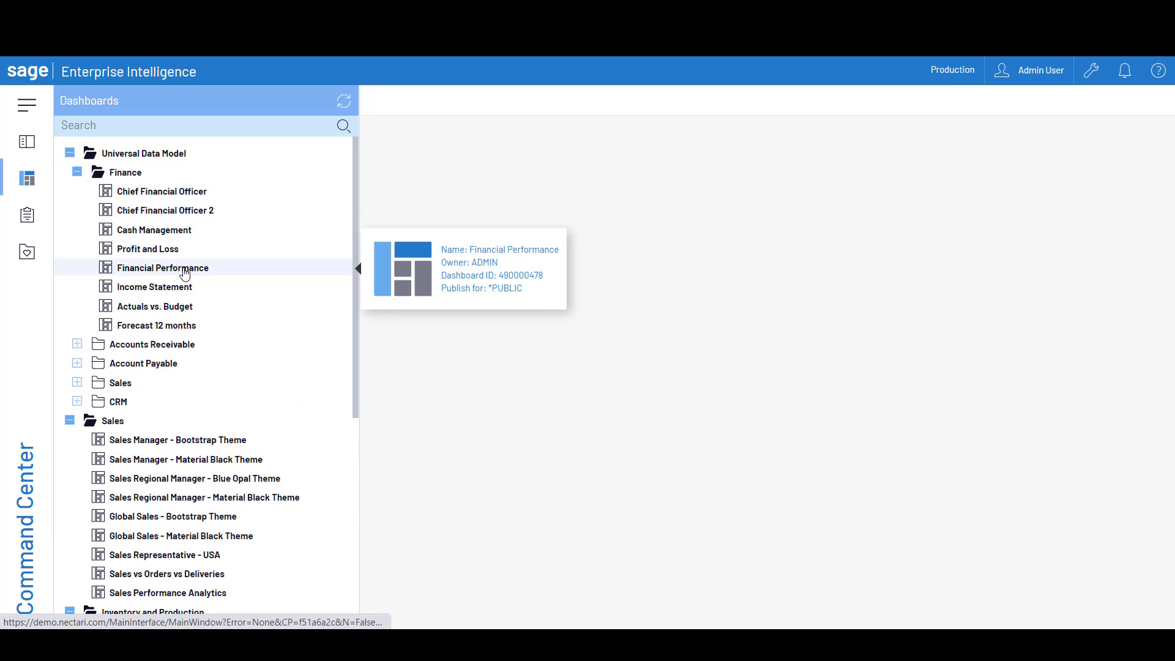
left_click(78, 383)
mouse_move(160, 401)
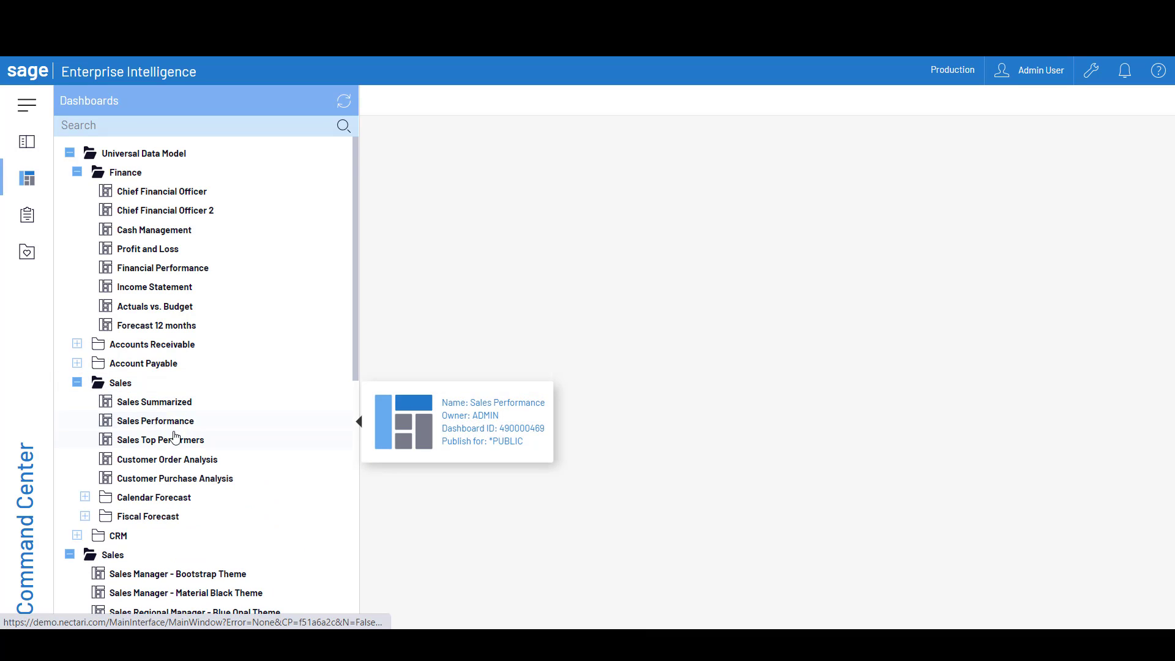
mouse_move(160, 444)
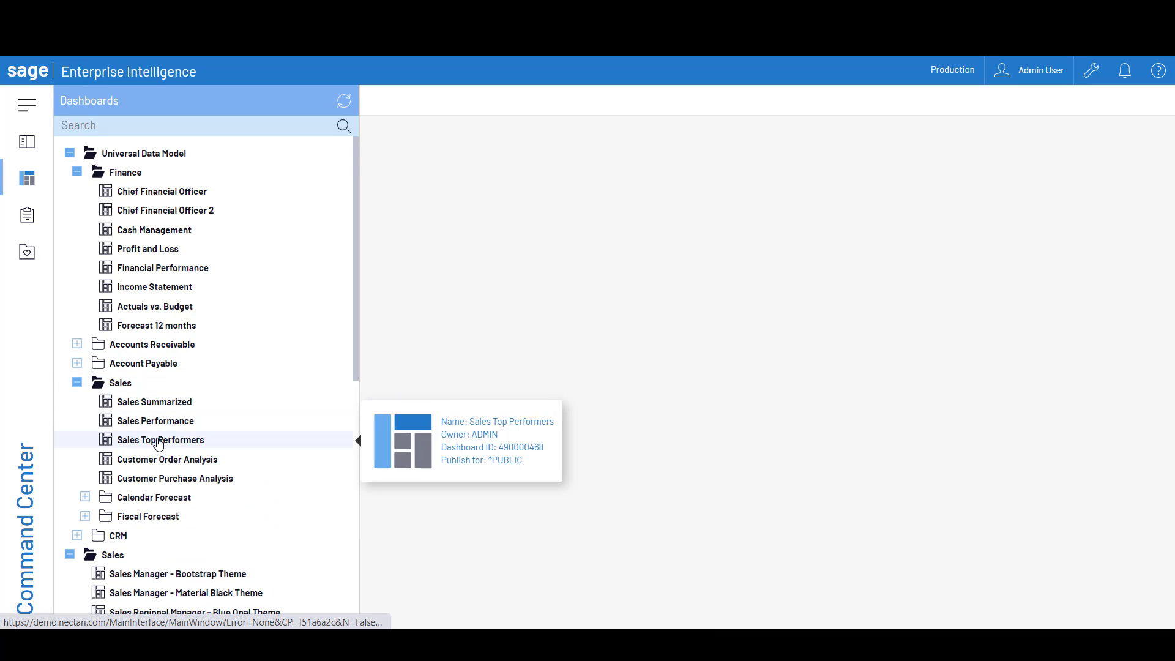
left_click(85, 497)
mouse_move(185, 517)
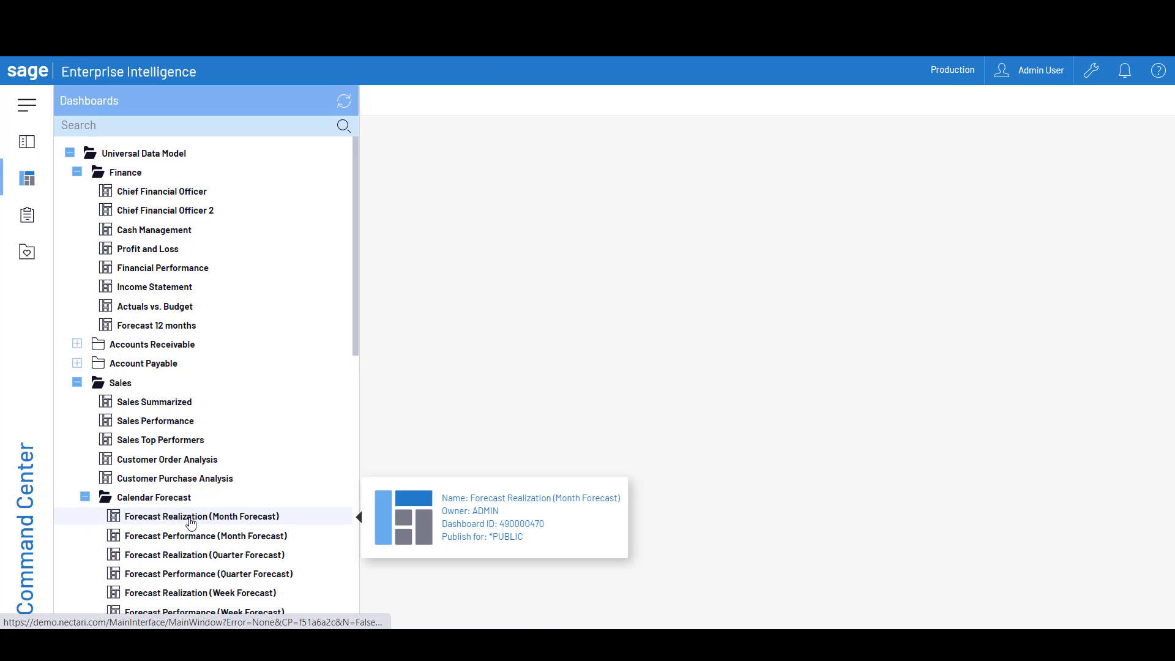
mouse_move(189, 544)
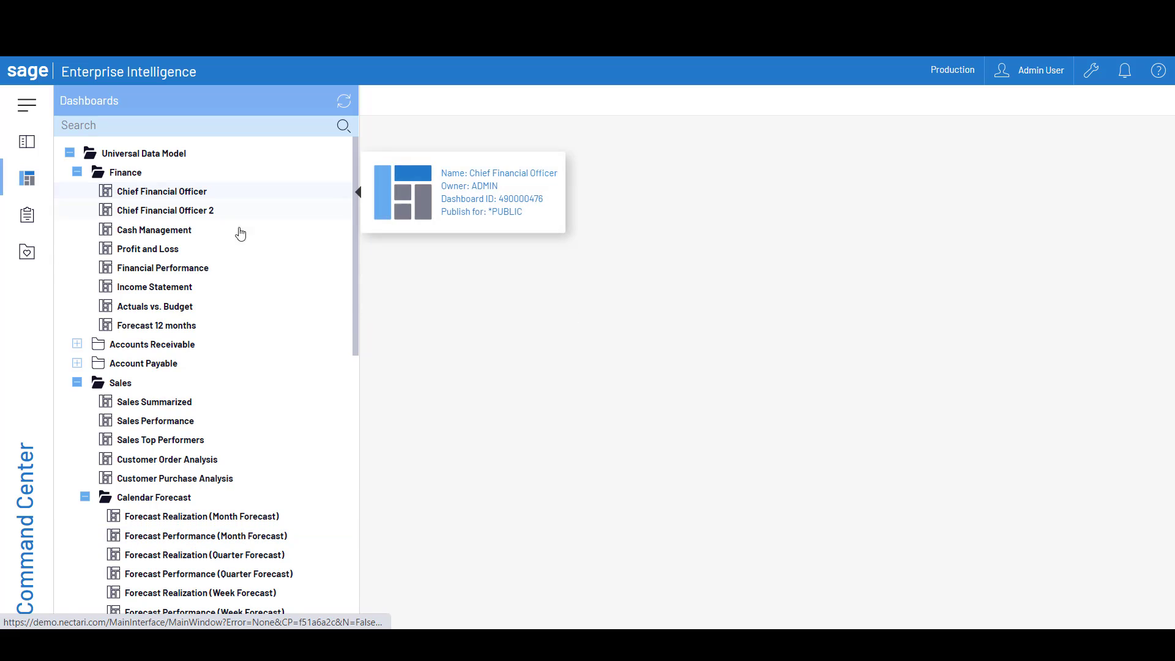
Open the Financial Performance dashboard and expand 2000 Current Assets in its Balance Sheet
mouse_move(155, 296)
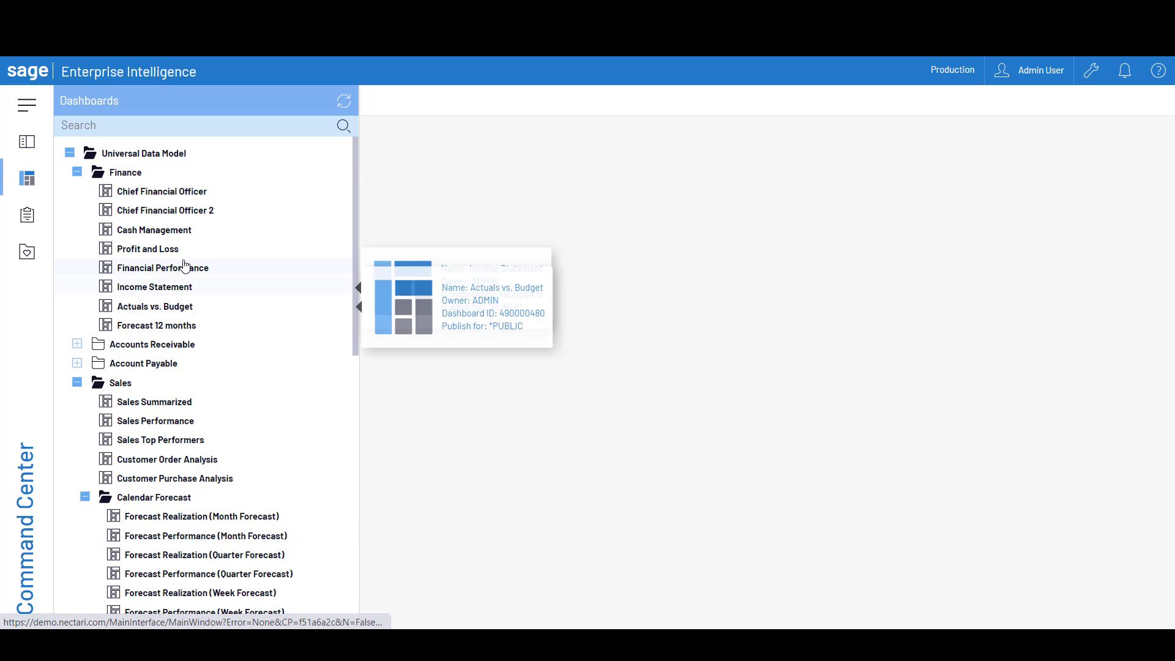
left_click(184, 271)
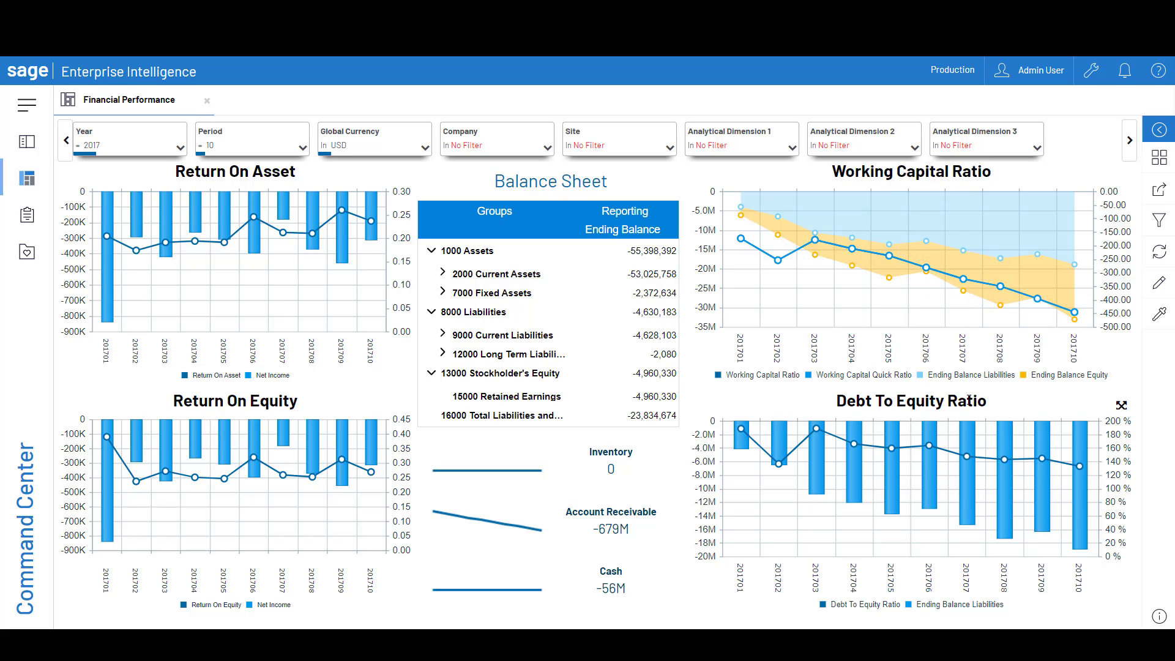
left_click(443, 279)
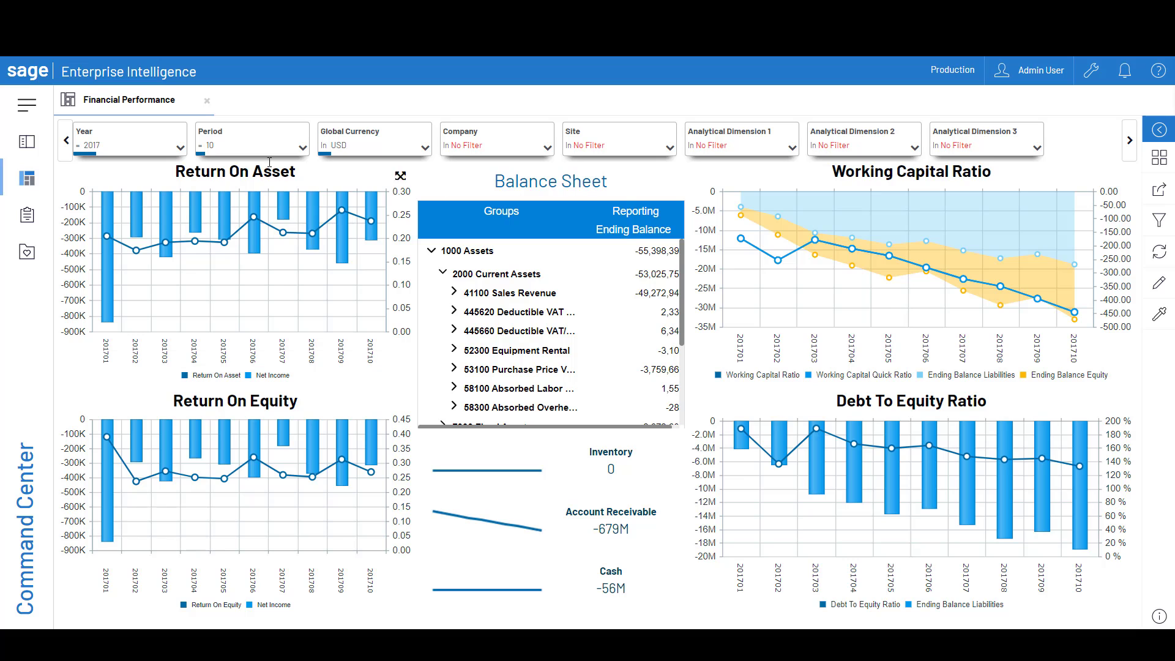
Set the Global Currency filter of the Financial Performance dashboard to CAD
left_click(371, 147)
left_click(371, 147)
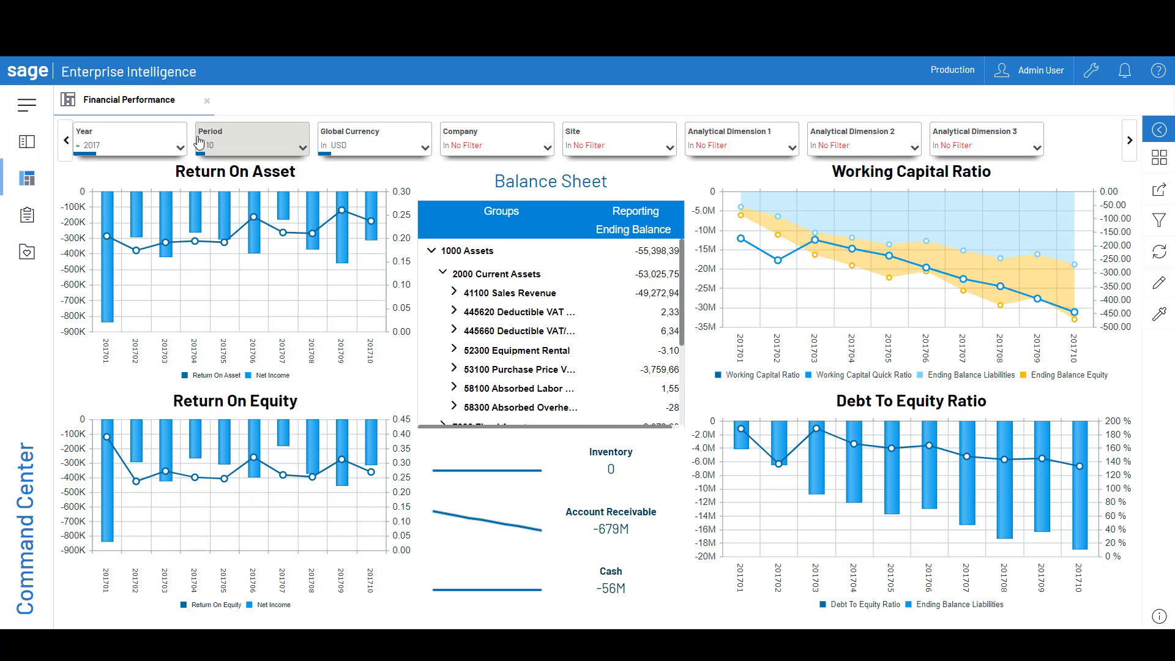
left_click(265, 145)
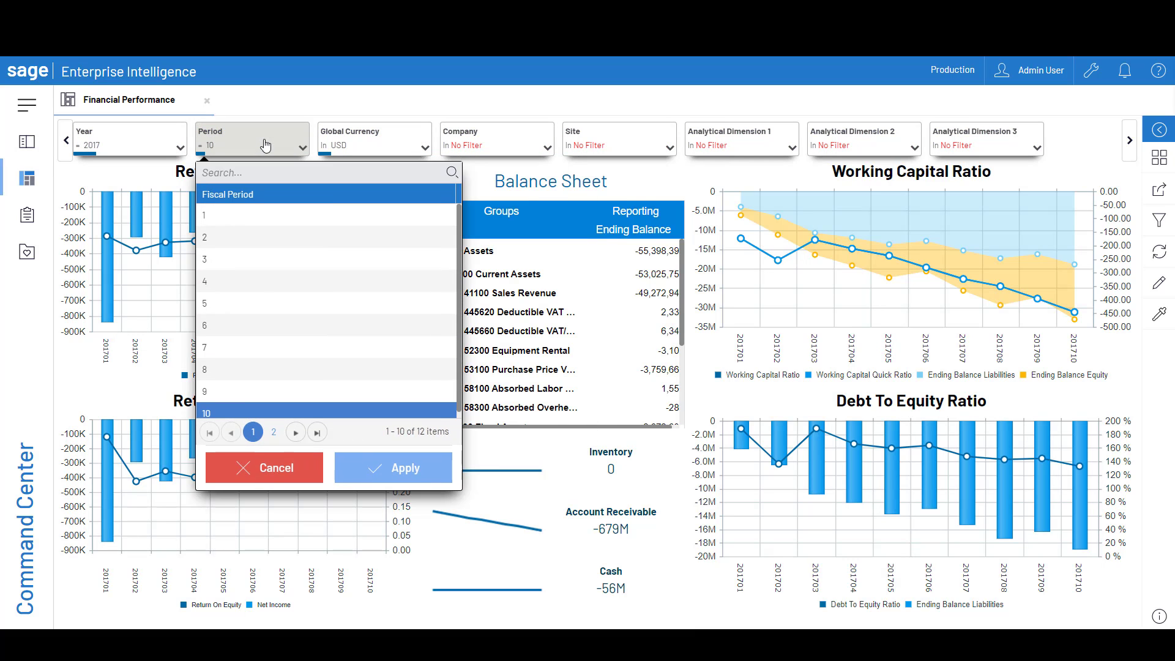
left_click(363, 139)
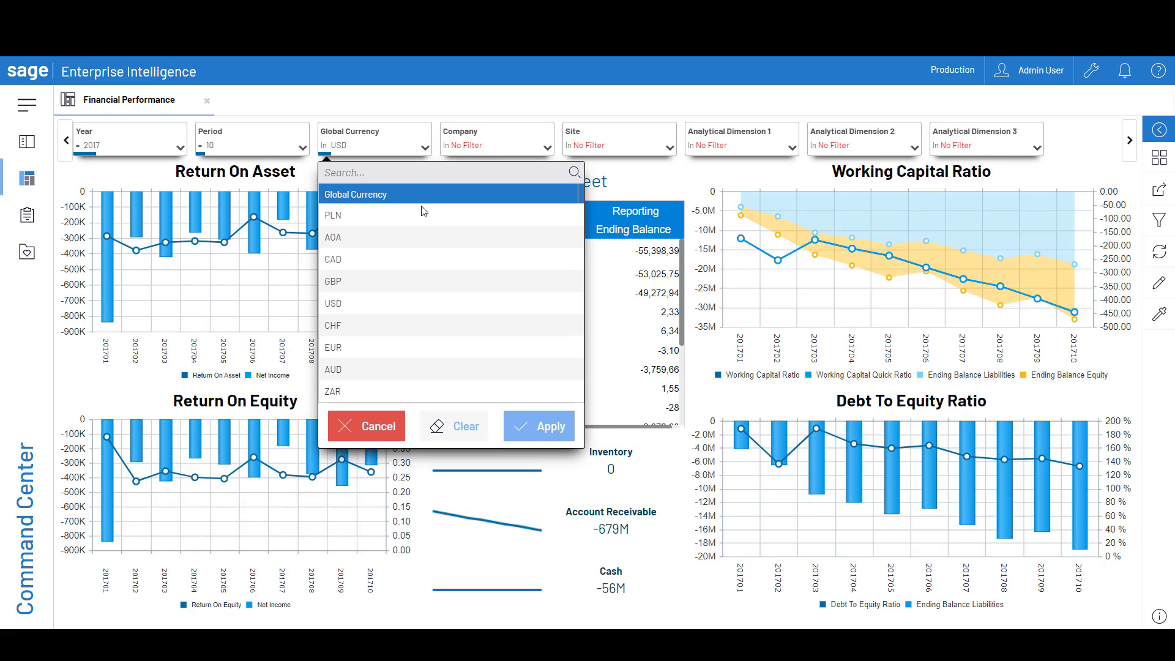
left_click(345, 262)
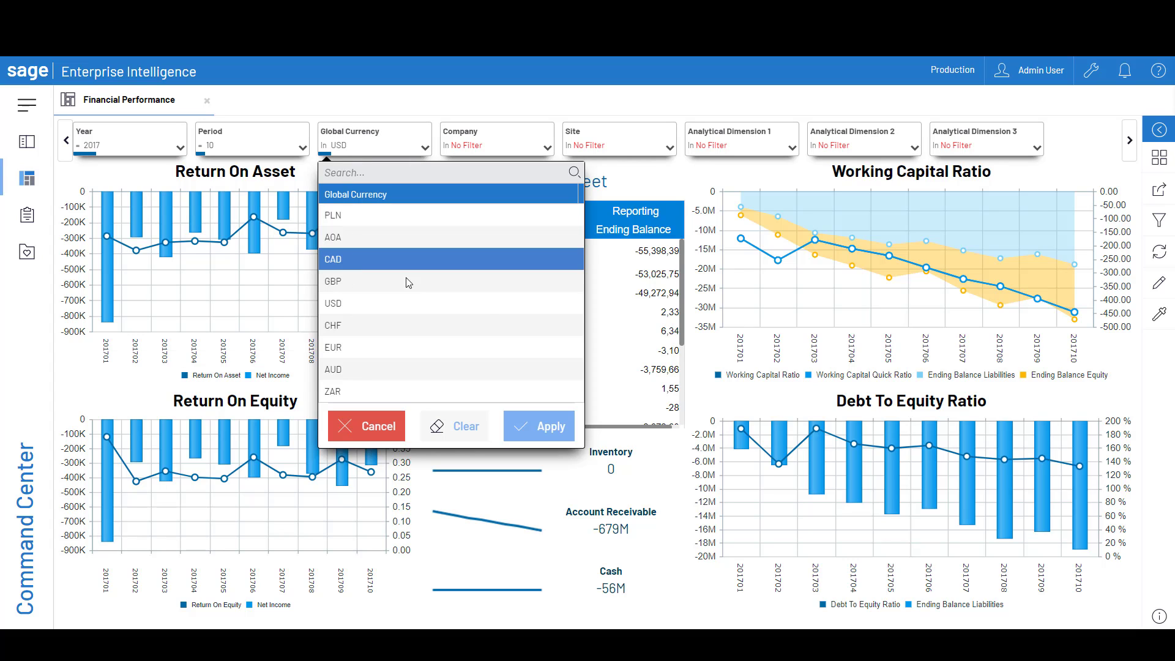
left_click(545, 434)
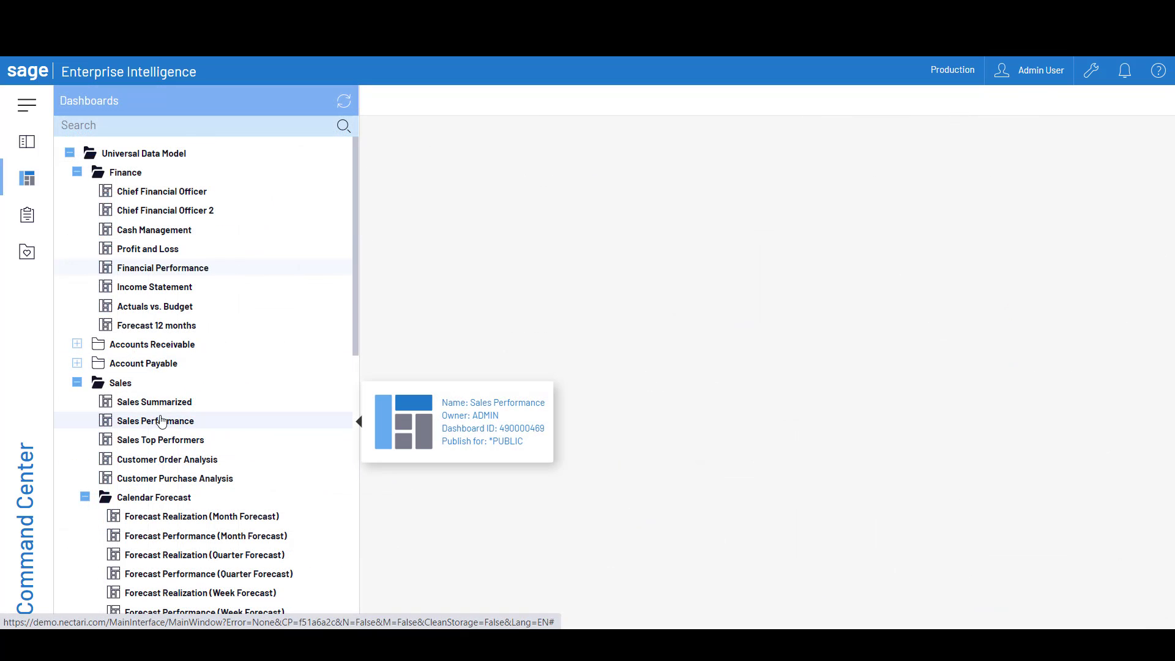
Open the Sales Performance dashboard, filter it to Washington from the Top 10 Sales by States map and remove that filter
left_click(161, 422)
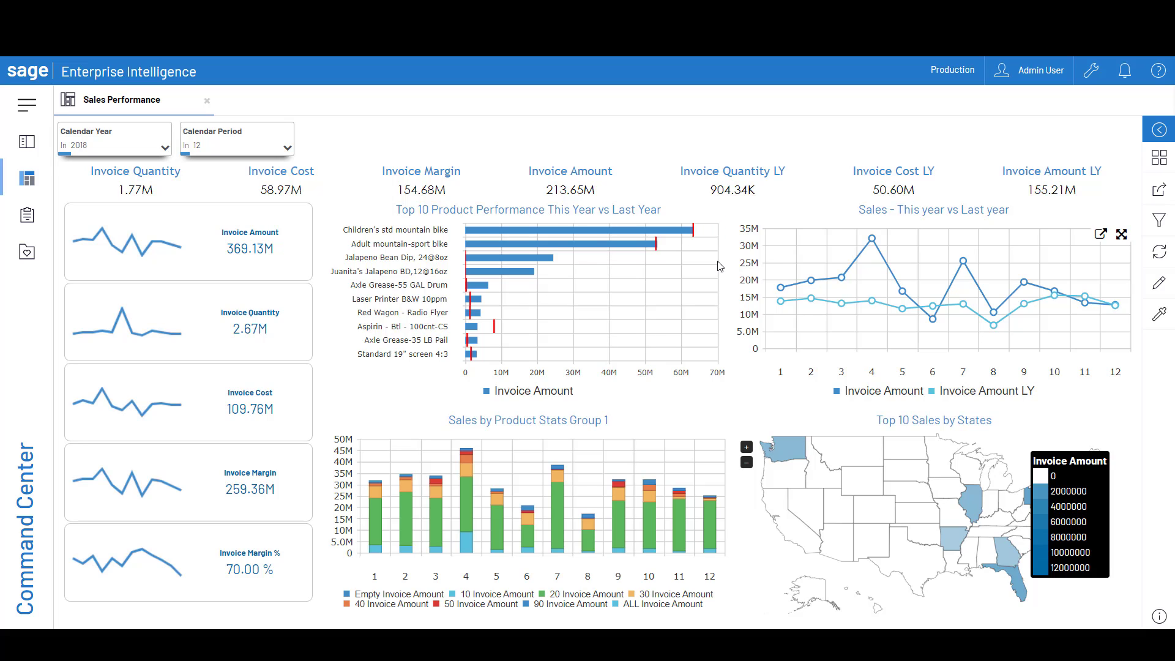
mouse_move(789, 451)
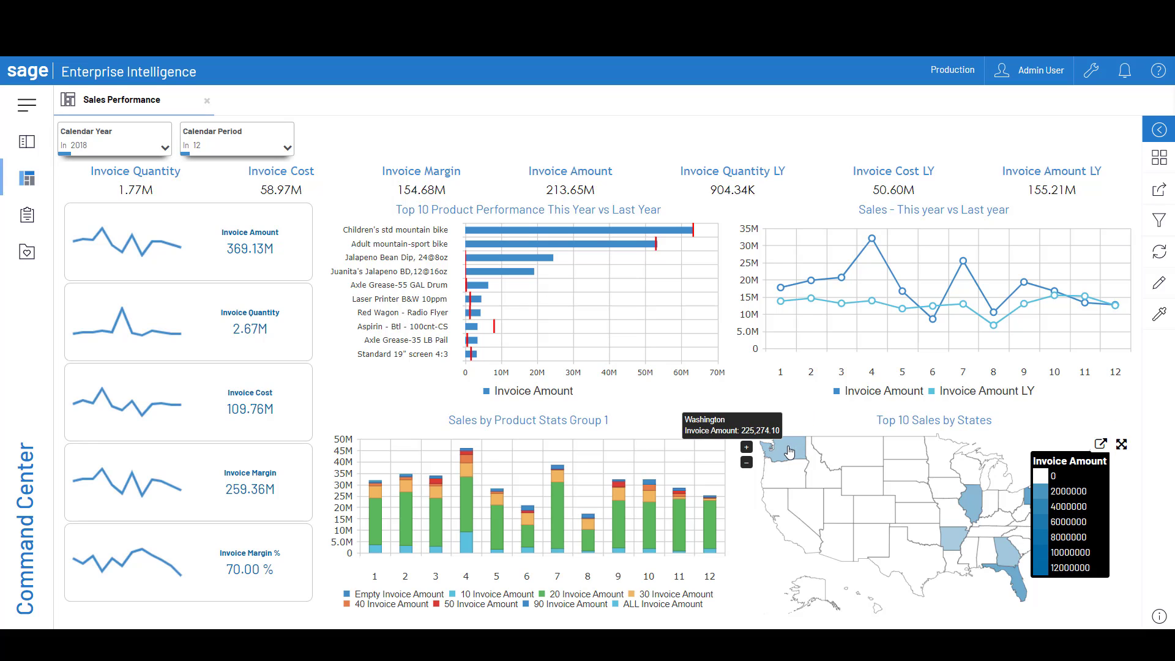
left_click(789, 451)
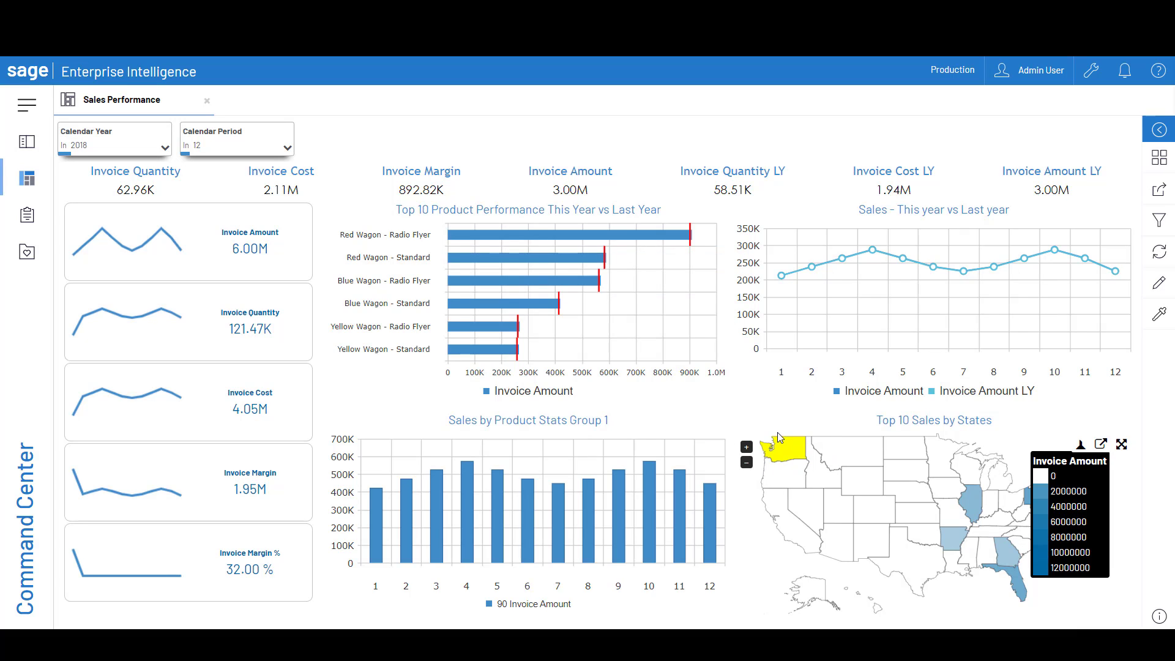
left_click(789, 450)
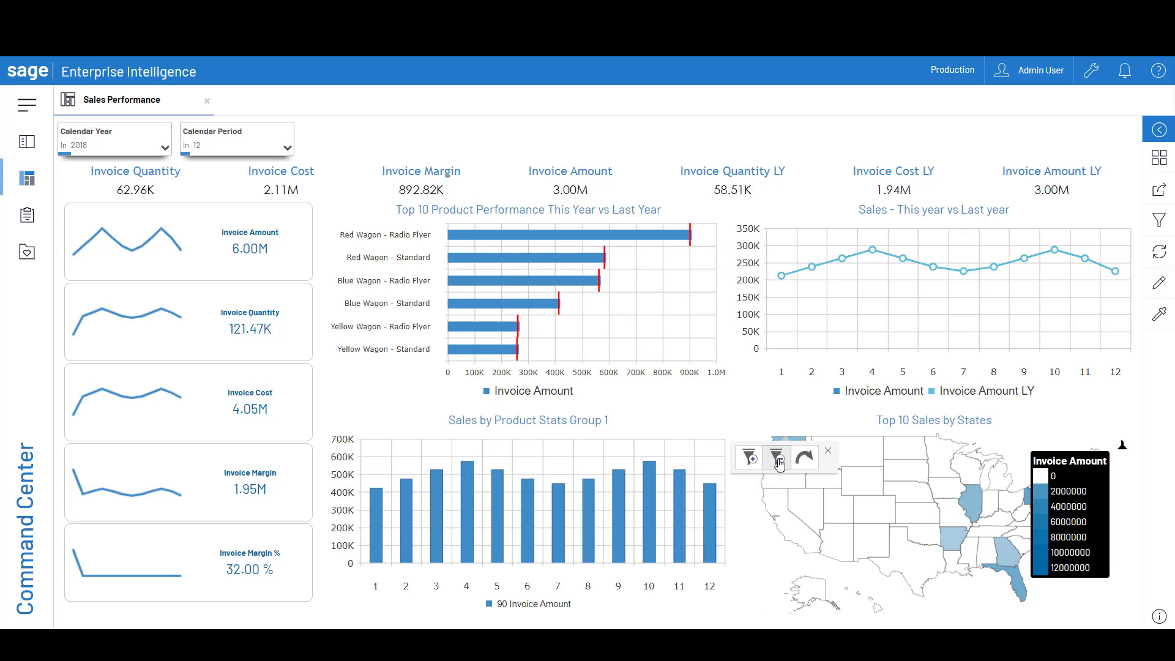
left_click(778, 464)
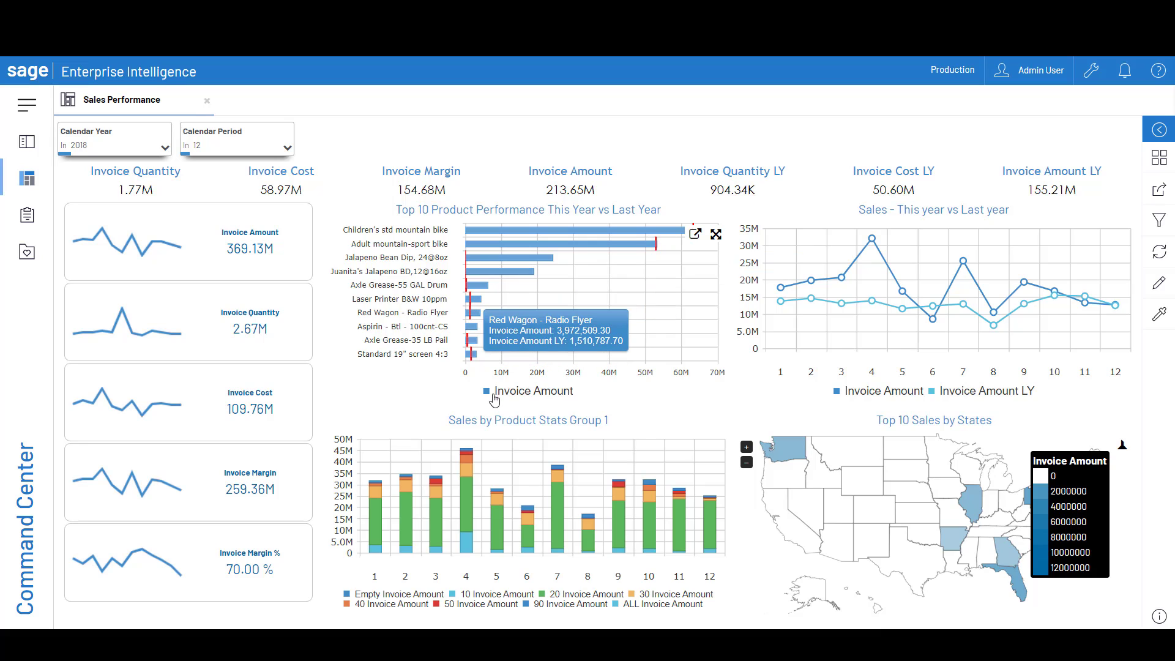
Link from the Aspirin bar in Top 10 Product Performance to Sales Invoice Analysis' Sales Summarized view and expand Aspirin by bill-to city
left_click(472, 328)
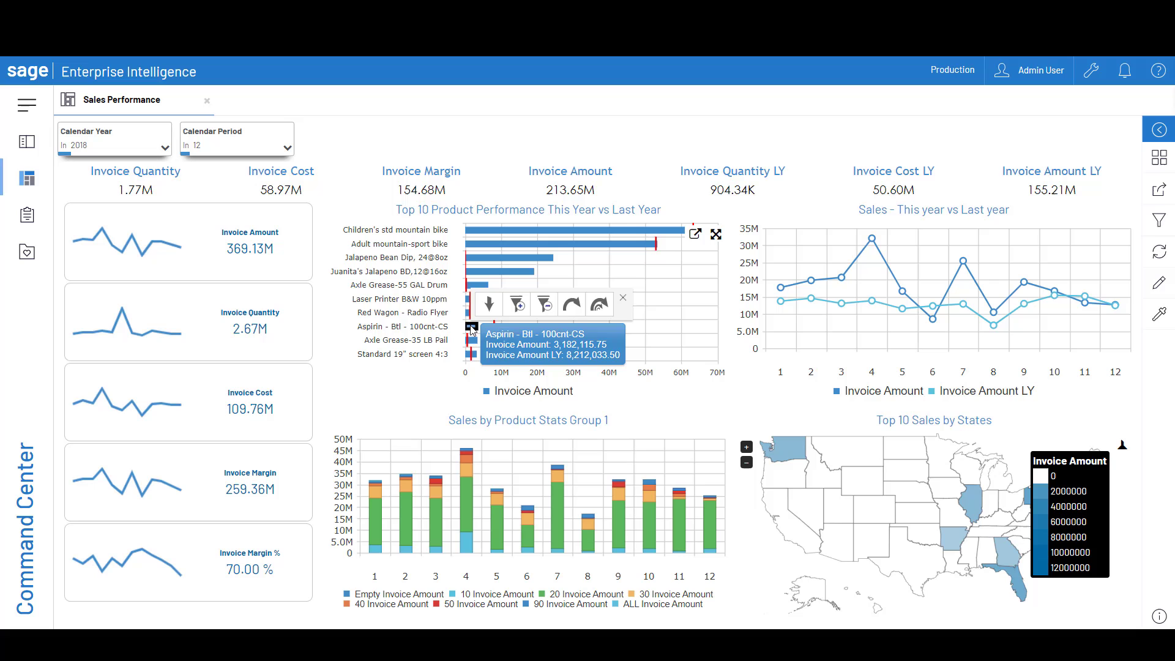
left_click(597, 304)
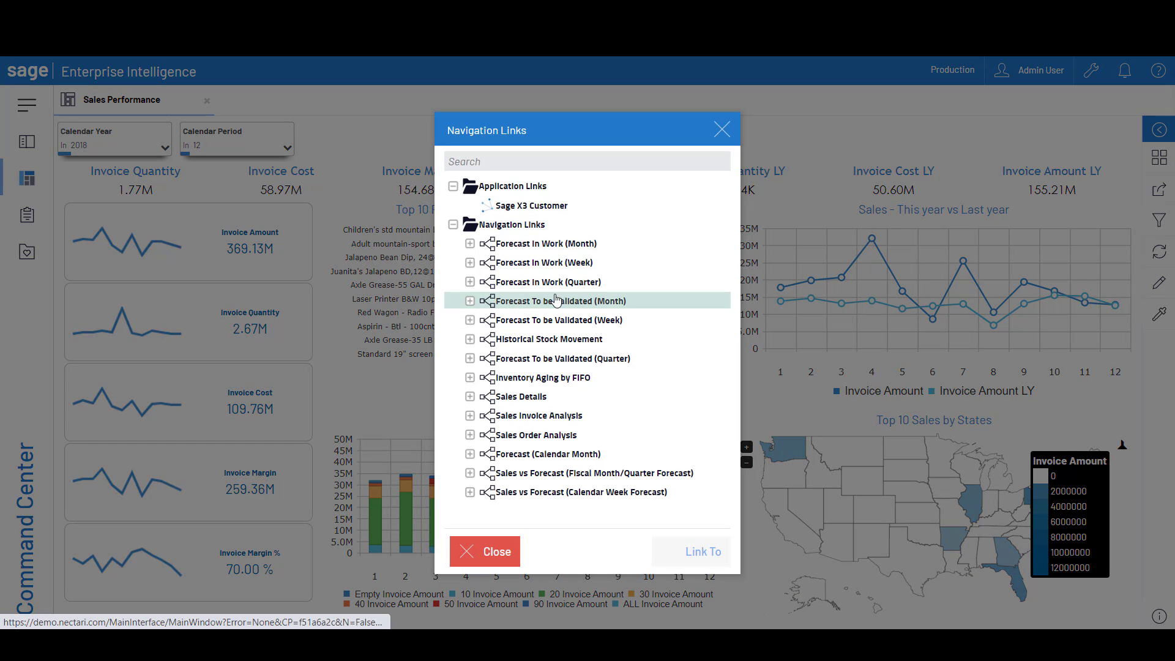
left_click(470, 416)
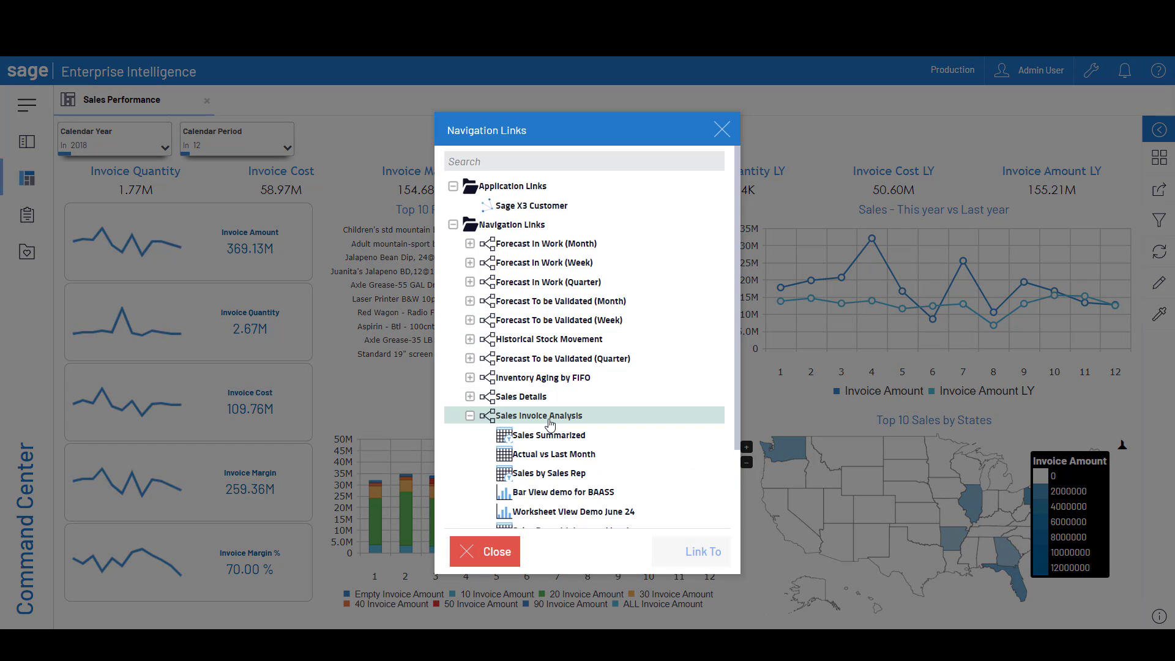
left_click(532, 436)
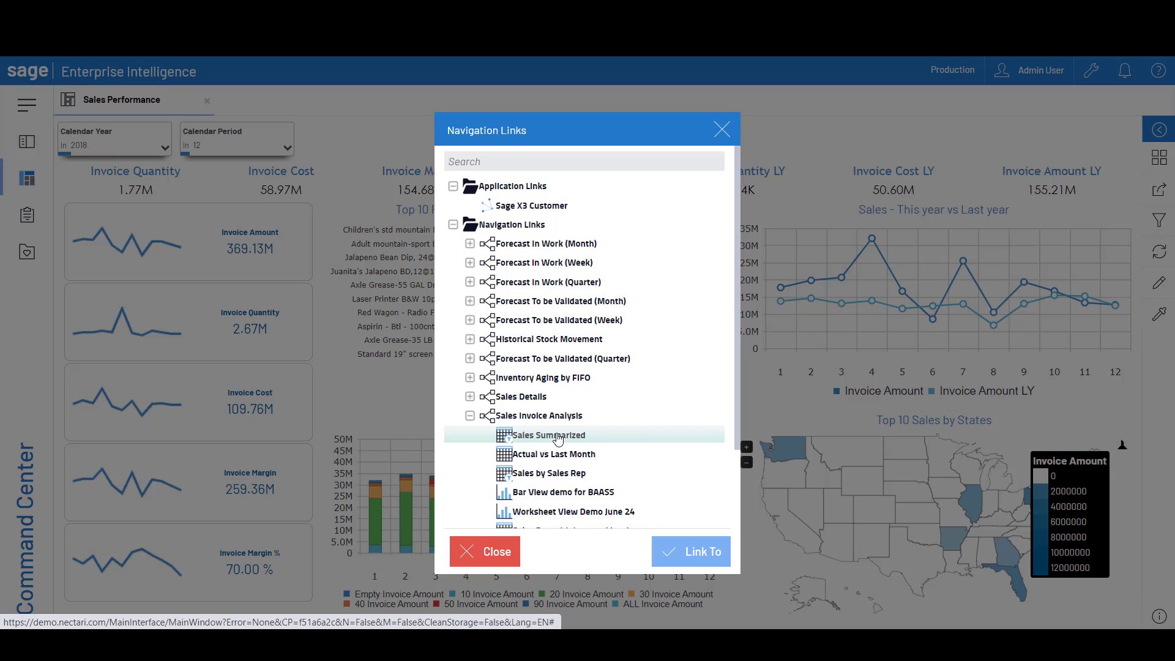
left_click(690, 554)
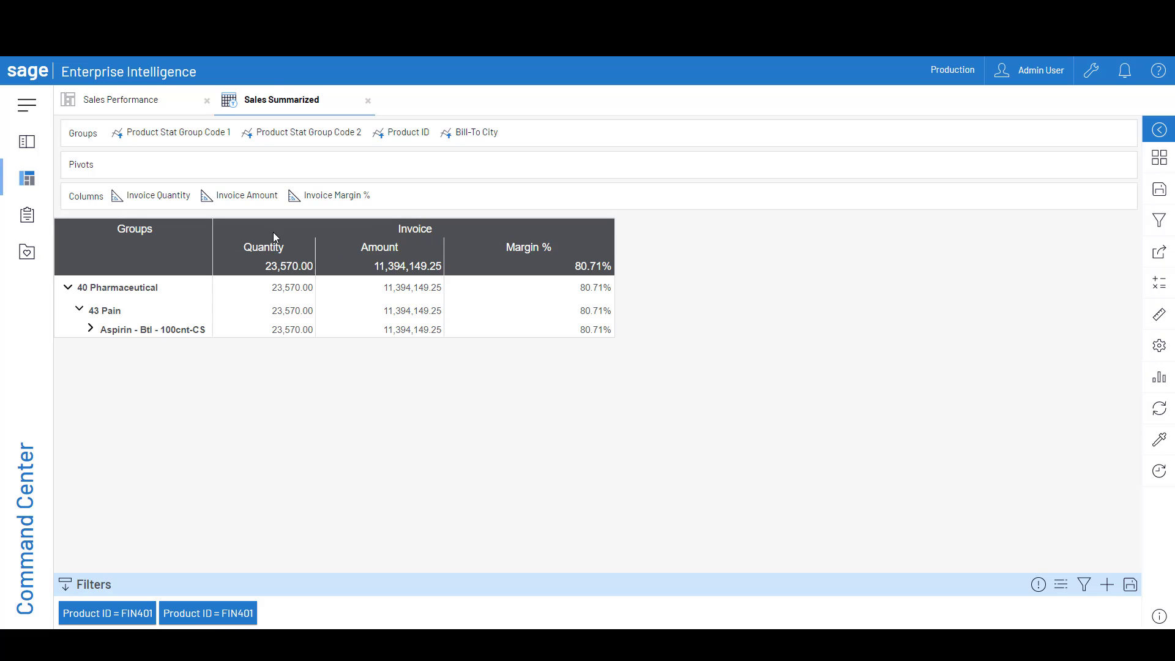
left_click(90, 332)
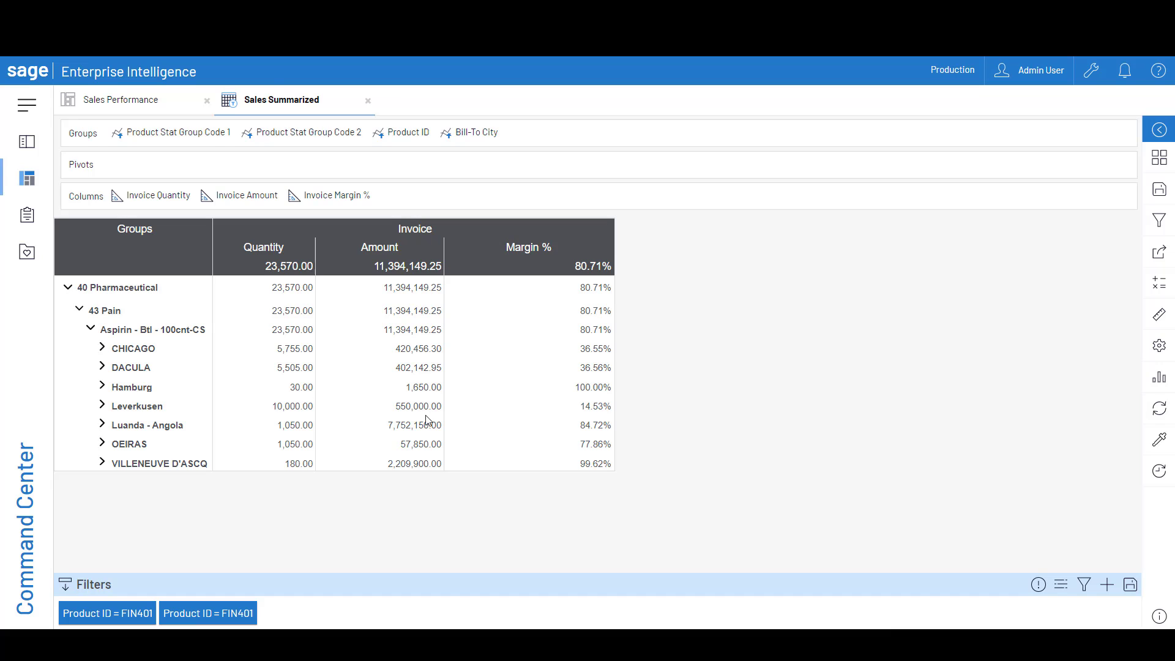
Open the export options of the Sales Summarized view and look through the available file formats
left_click(1167, 255)
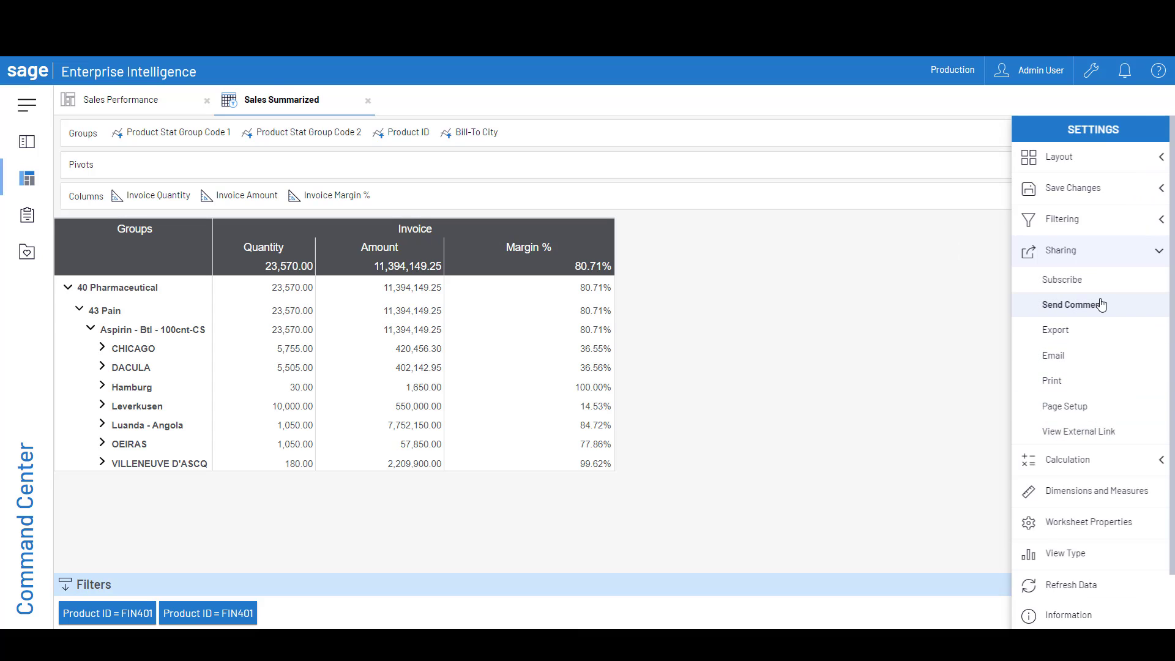
left_click(1062, 331)
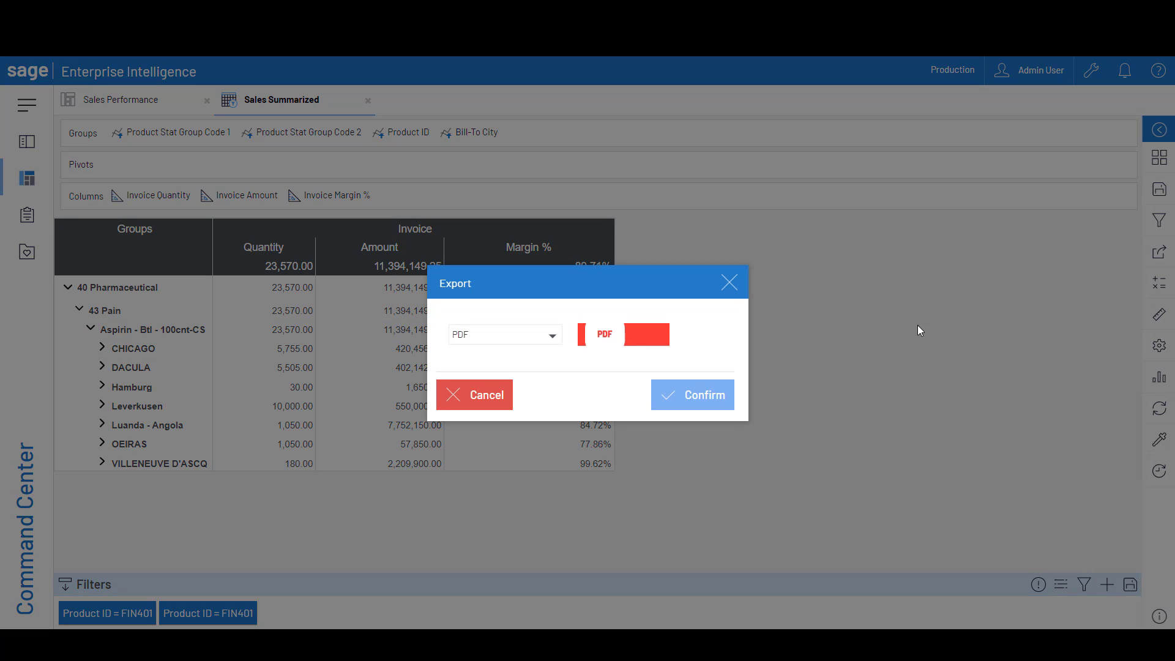
left_click(517, 344)
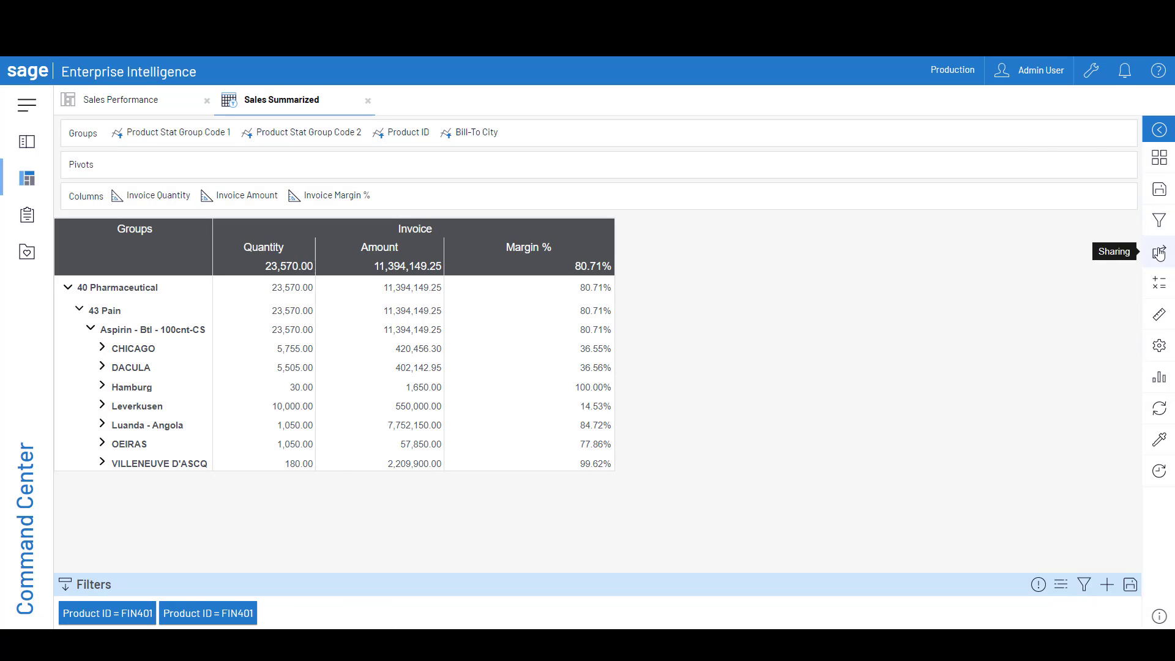
Start a comment on the Sales Summarized view, underlining Hamburg and circling its quantity with the Marker
left_click(1159, 254)
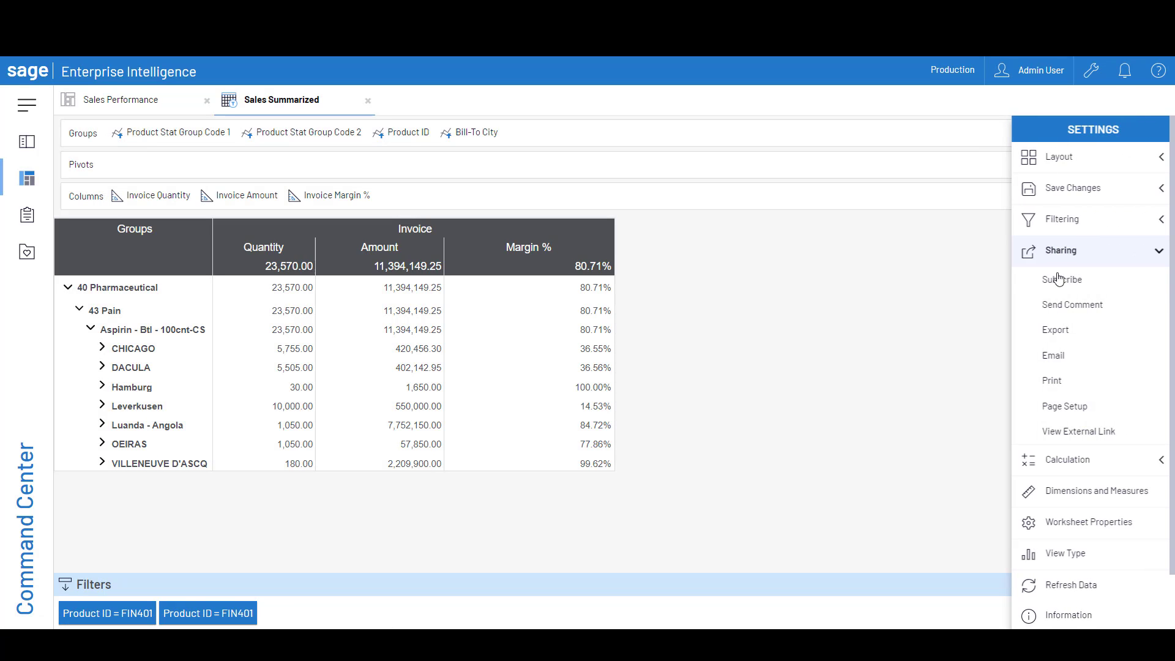
left_click(1057, 304)
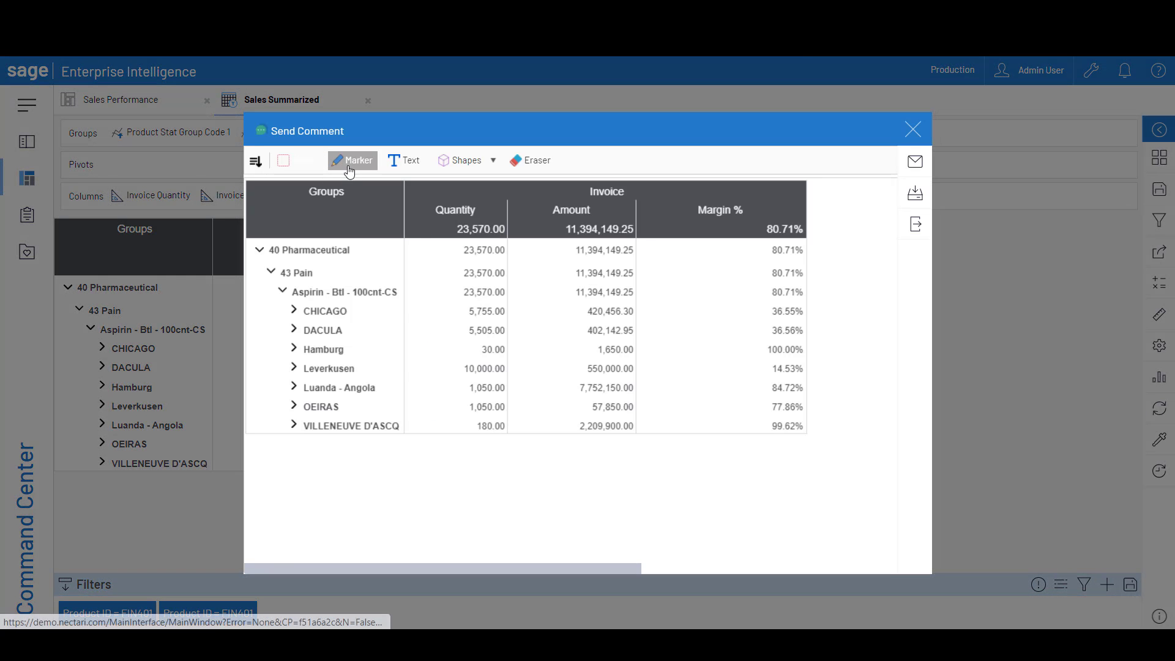
left_click(354, 160)
left_click(298, 359)
left_click_drag(301, 361, 344, 361)
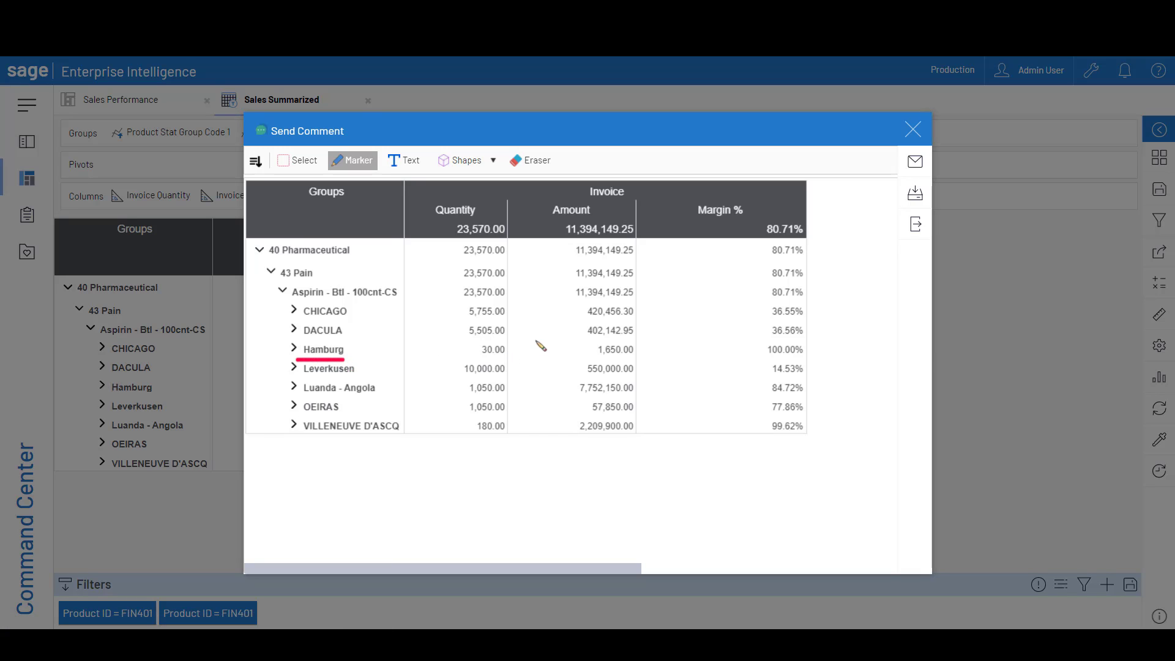
mouse_move(524, 334)
left_mouse_down()
mouse_move(482, 331)
mouse_move(508, 373)
mouse_move(524, 334)
left_mouse_up()
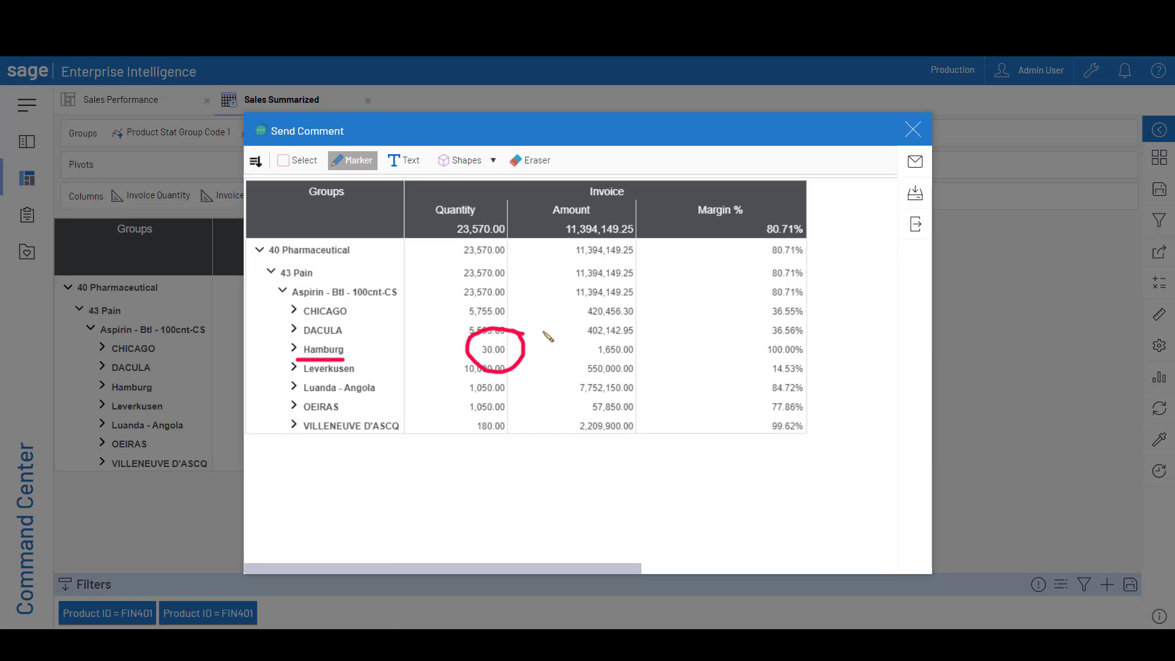
Open the comment's email form and look at its recipient, subject, message and attachment info fields
left_click(915, 162)
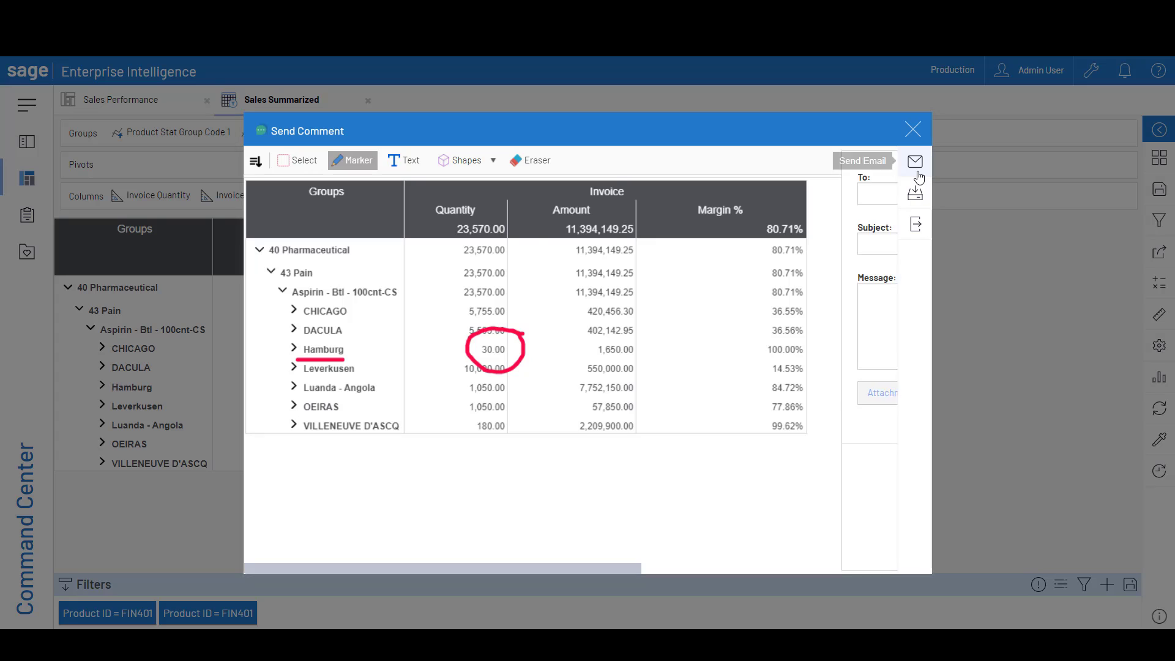
left_click(616, 245)
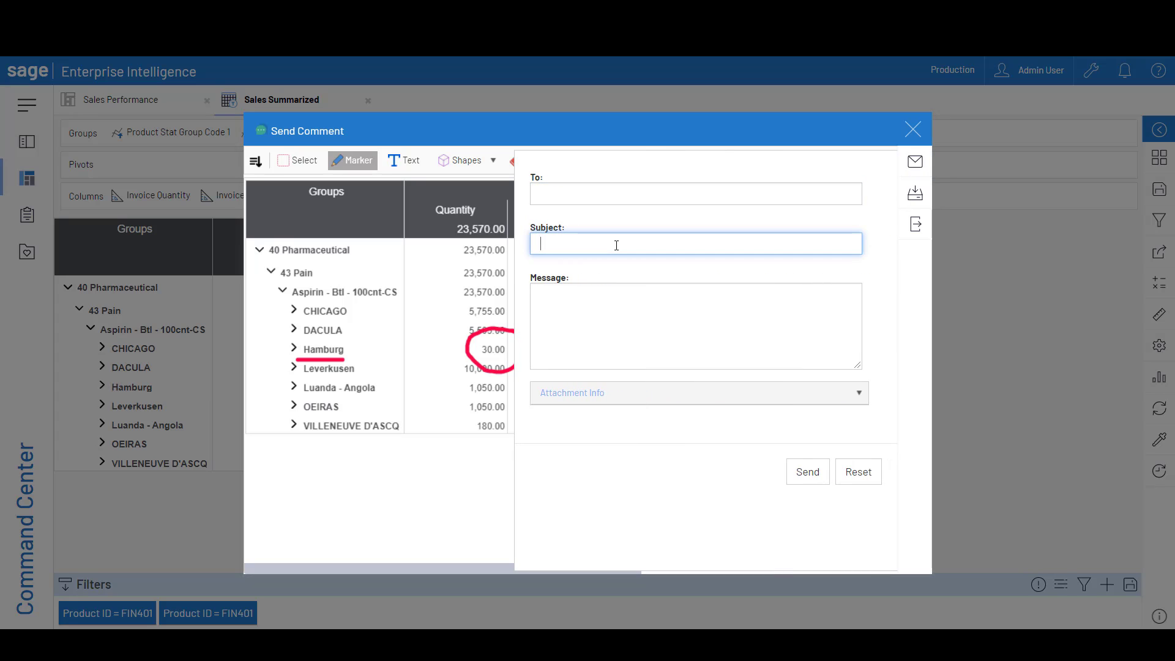
left_click(613, 393)
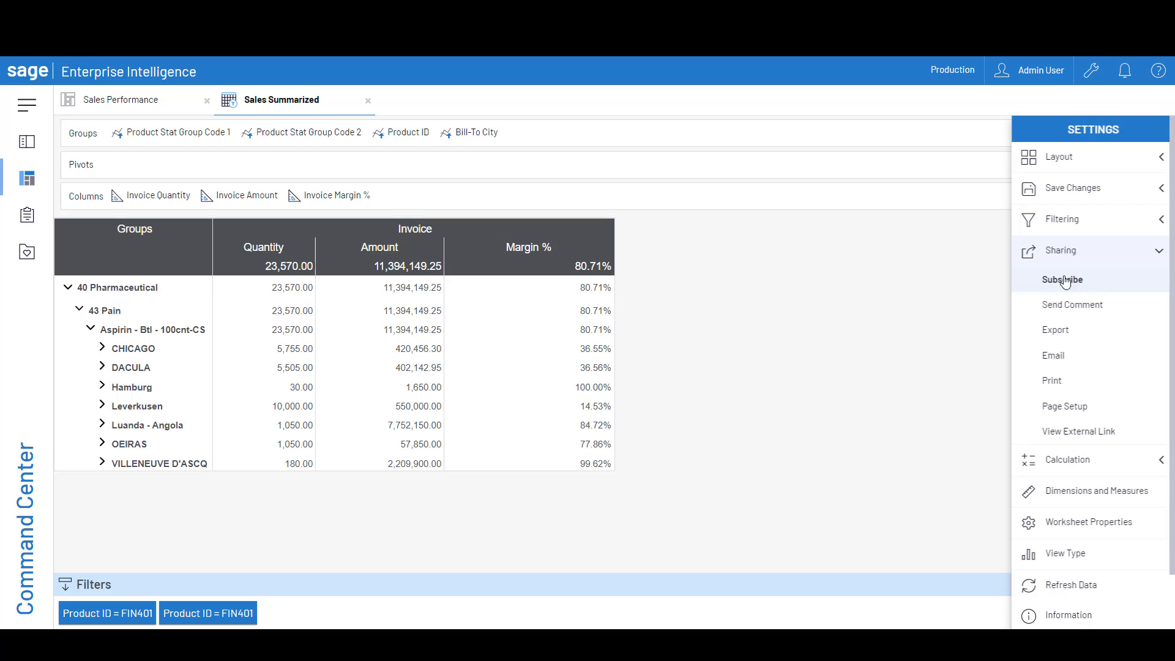
Open a subscription for the Sales Summarized view and set its action to Export and Save on Network Drive
left_click(1094, 279)
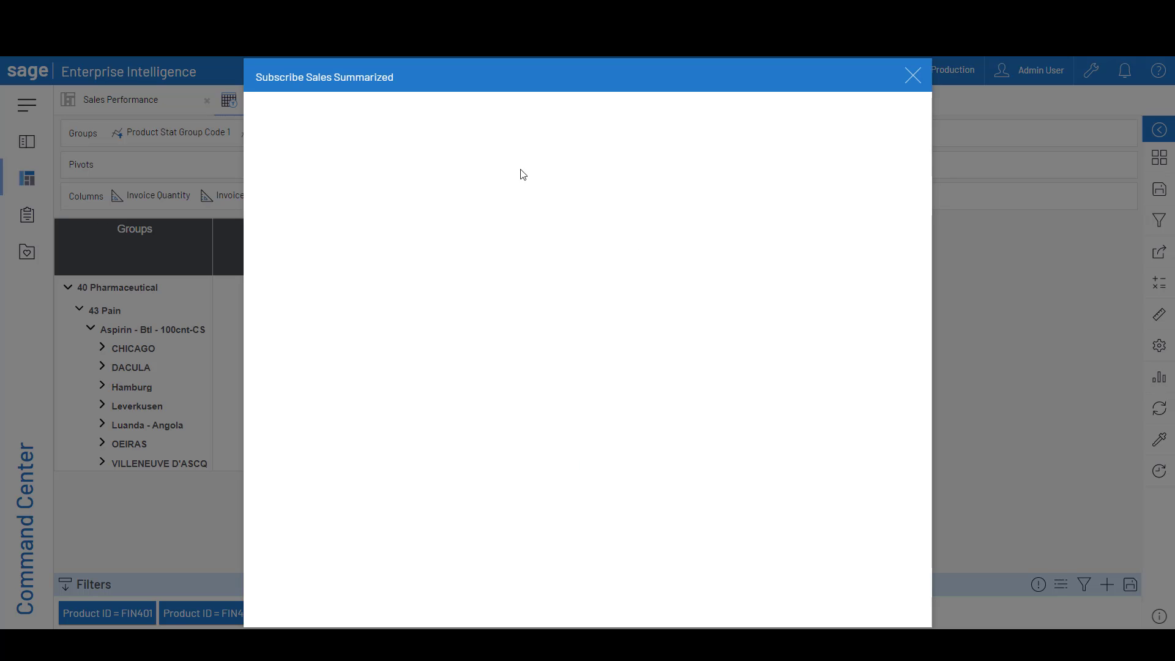
left_click(417, 275)
left_click(417, 274)
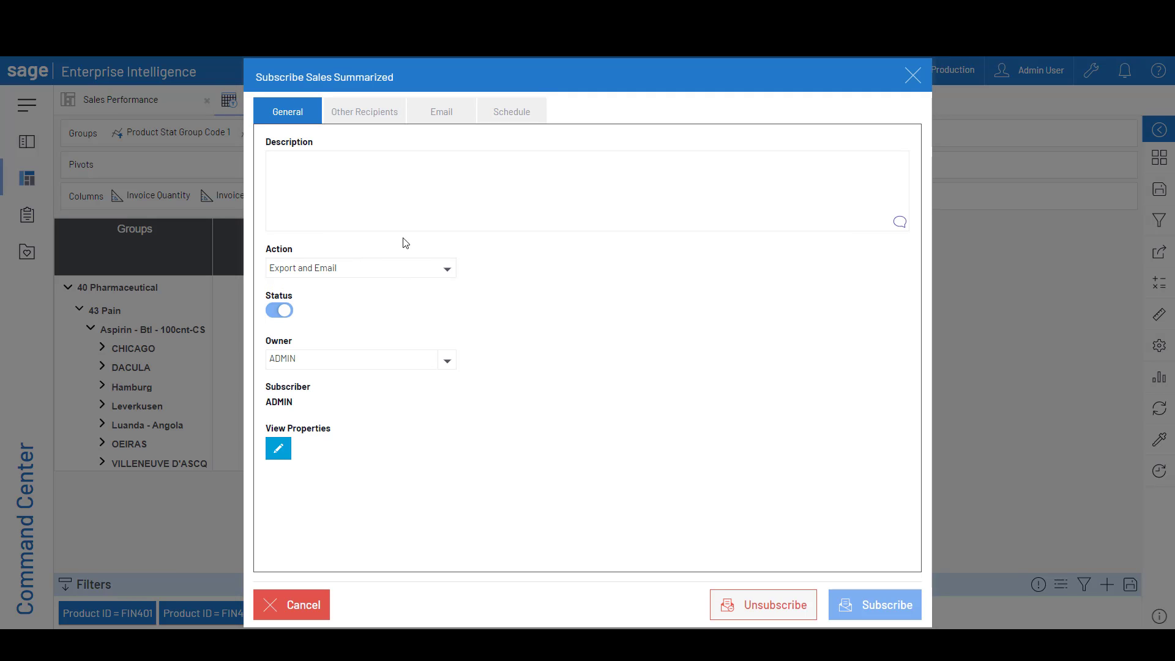
left_click(389, 273)
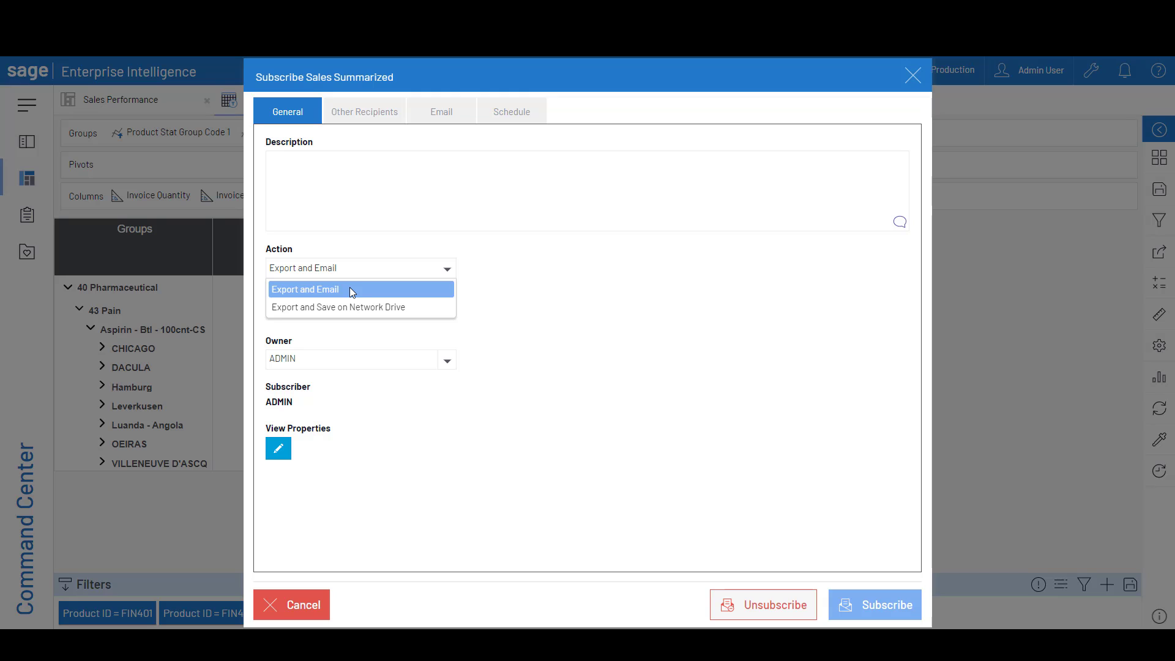
left_click(376, 307)
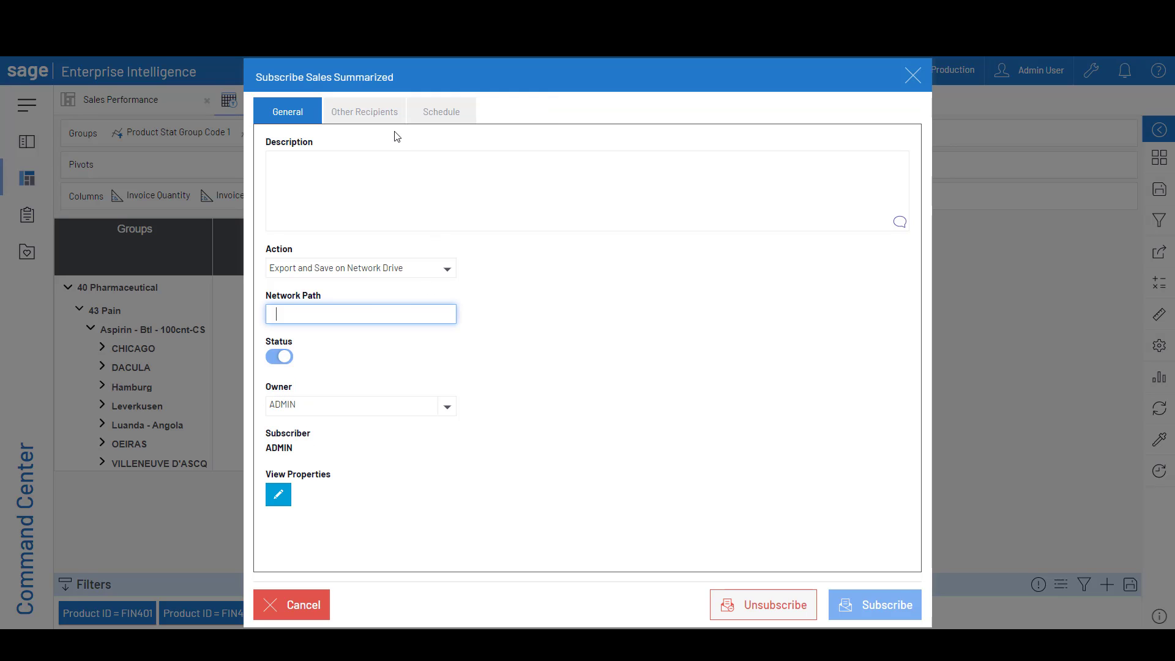
Look through the subscription's To, Cc and Bcc fields for other recipients
left_click(366, 121)
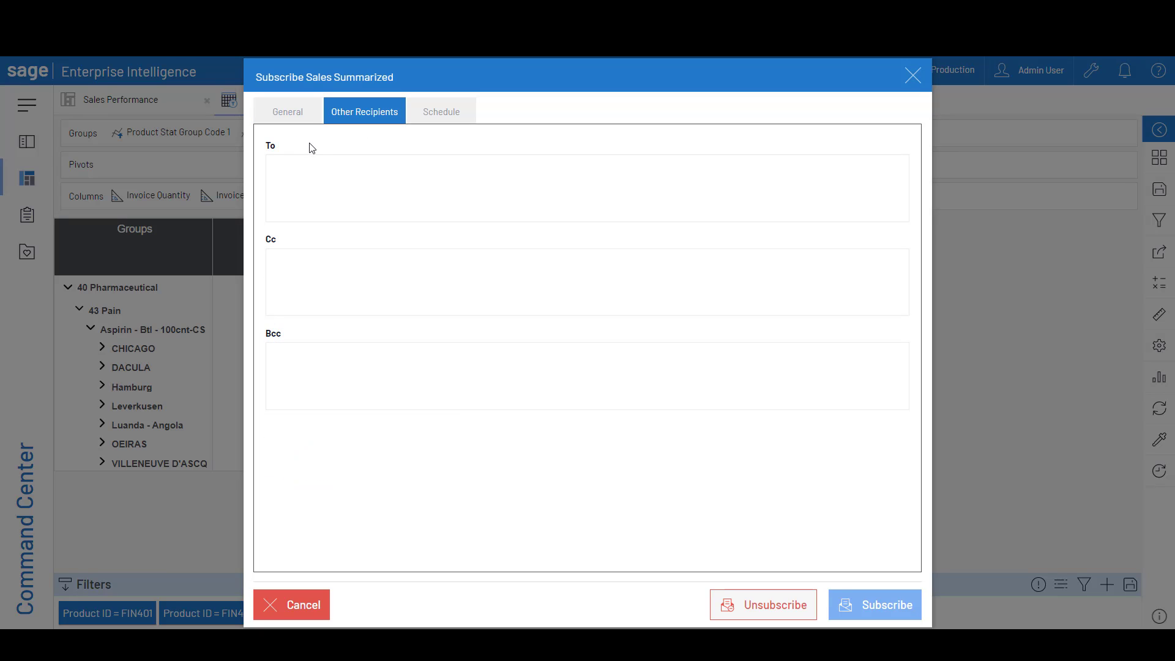
left_click(305, 167)
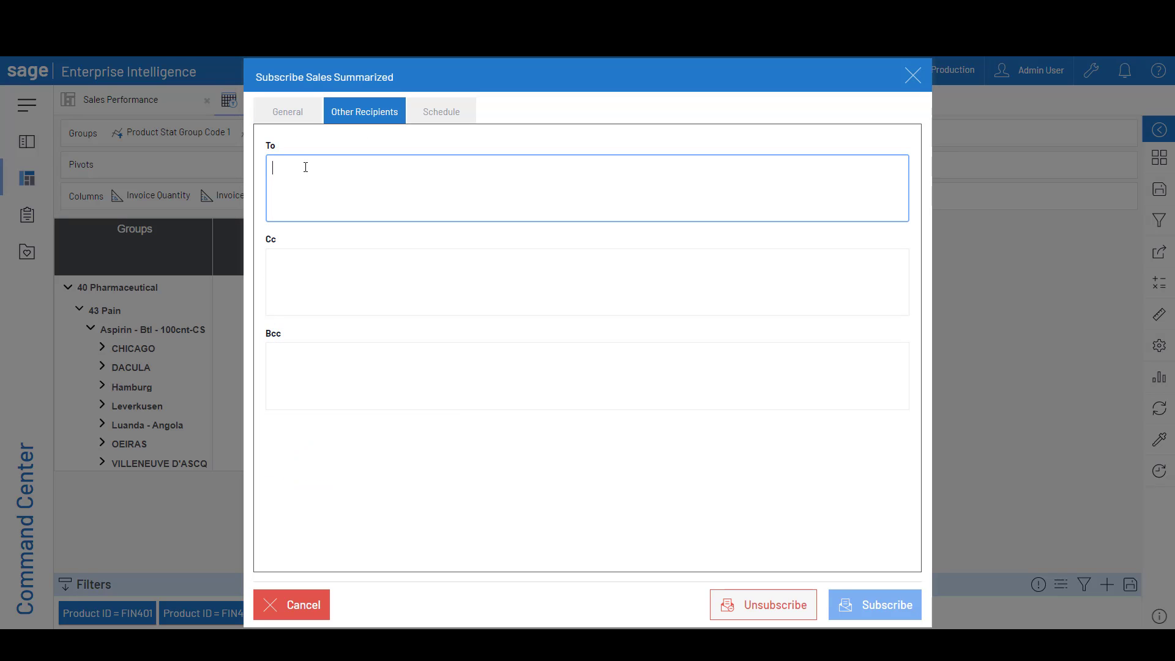
left_click(319, 315)
left_click(318, 363)
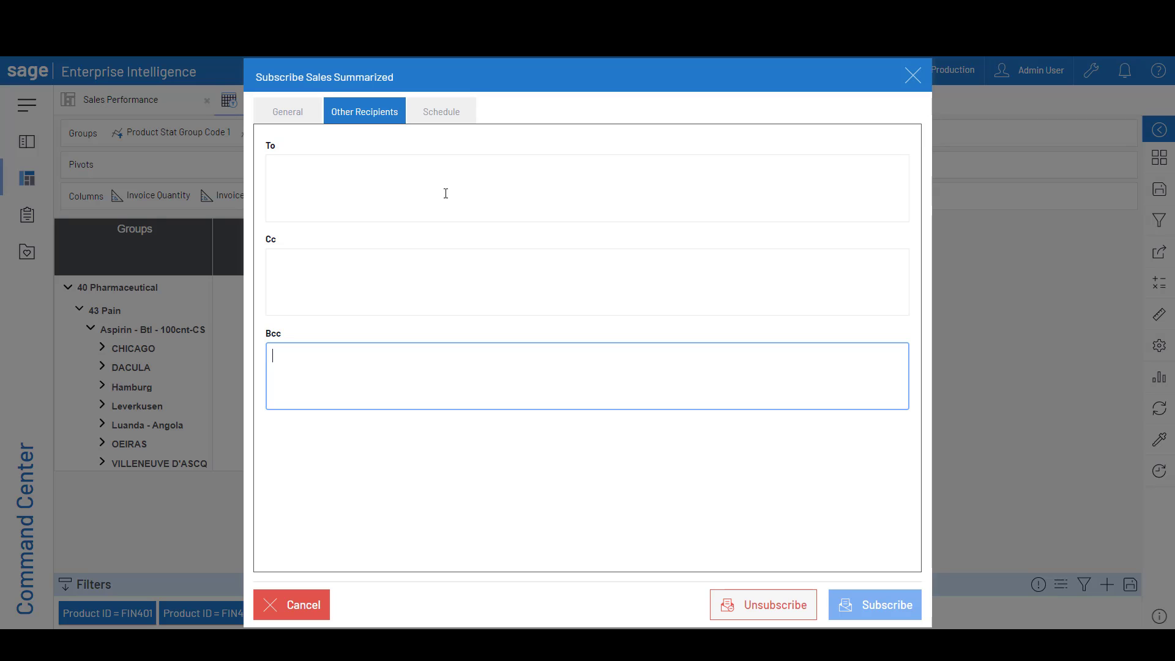
Schedule the Sales Summarized subscription weekly at 09:00 on Monday and Wednesday
left_click(435, 114)
left_click(299, 227)
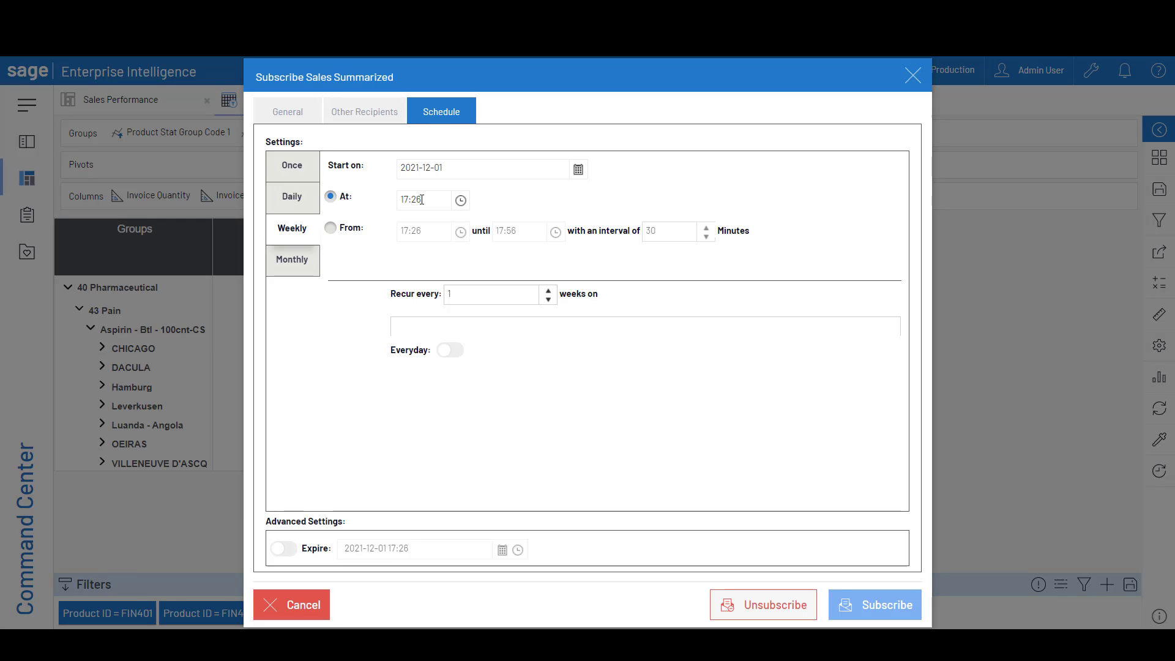
left_click_drag(421, 200, 400, 198)
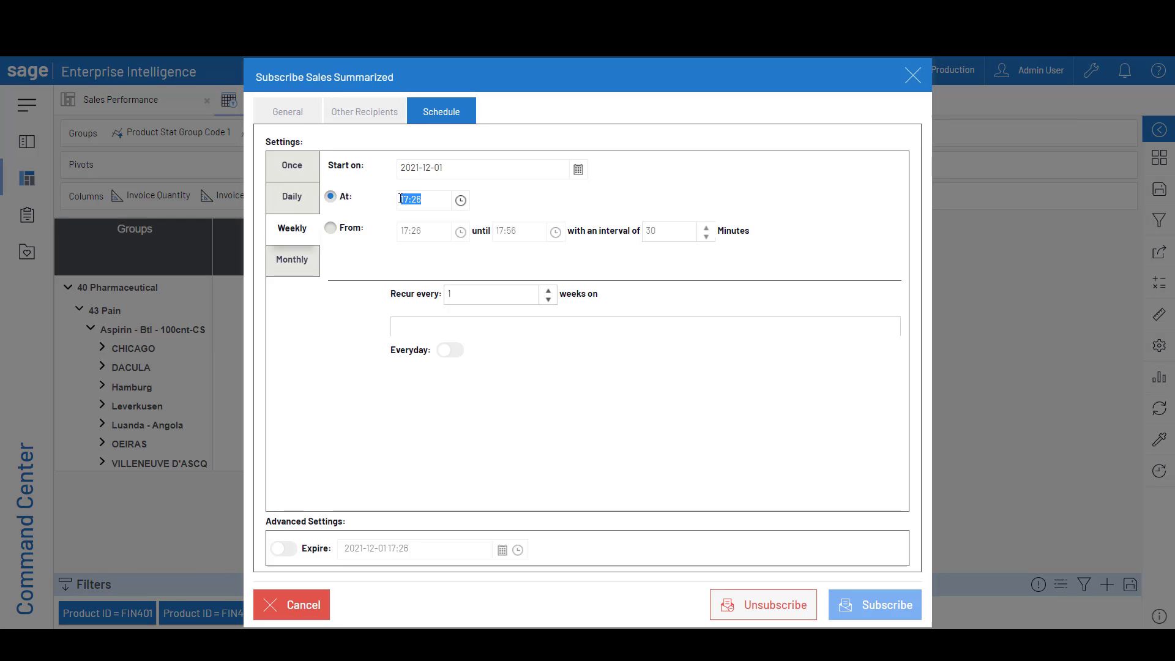
type("9:00")
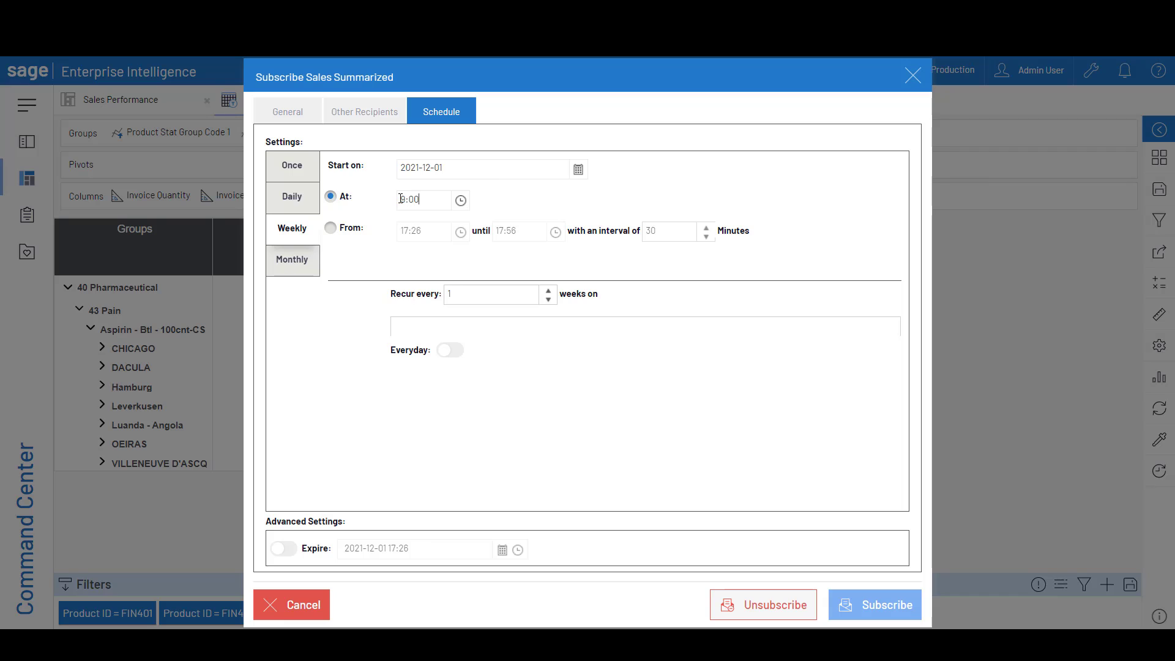
left_click(407, 325)
left_click(414, 346)
left_click(485, 327)
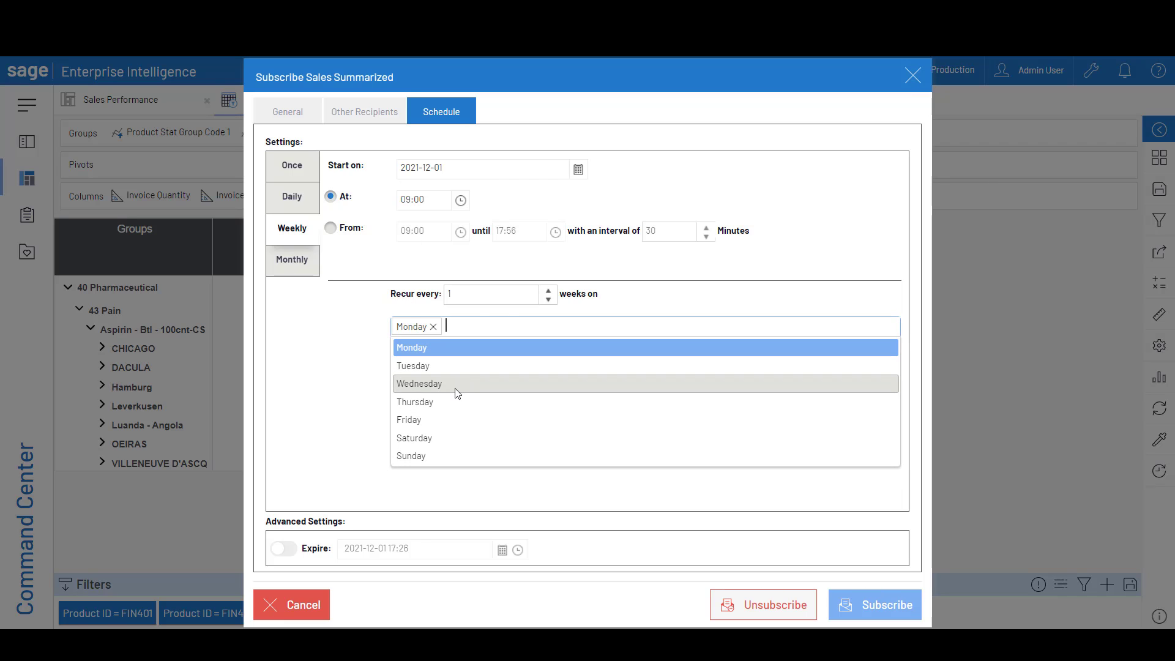
left_click(457, 384)
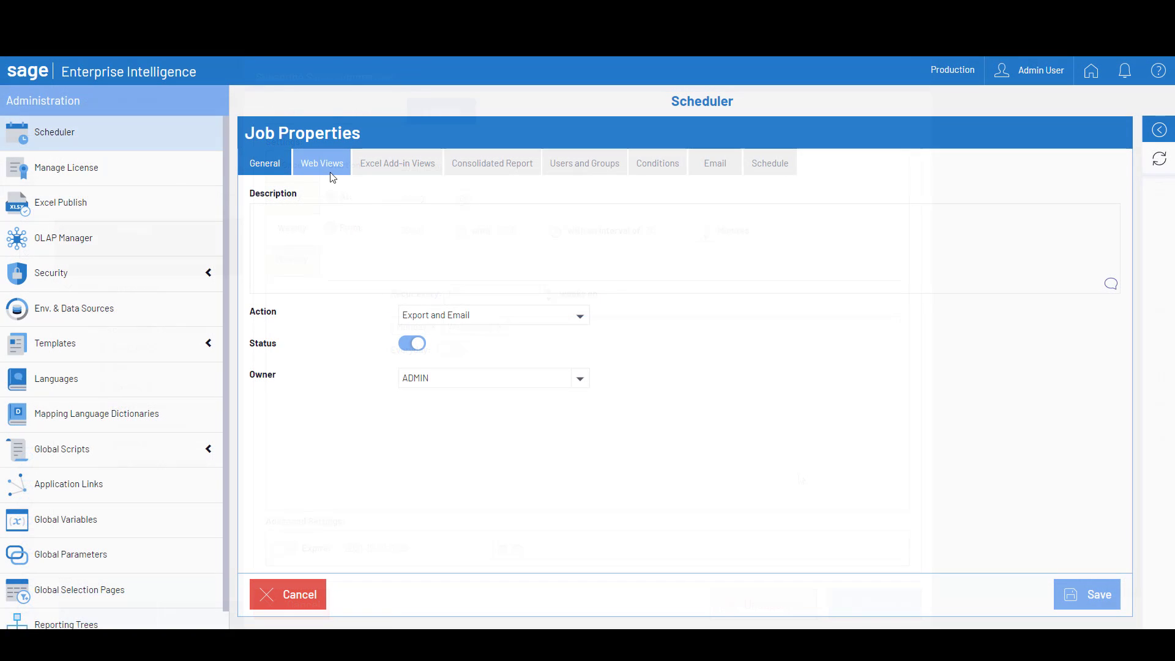
Add the seven web views from Invoice by Customer through Purchase Orders Amount and Quantity by Month to the scheduler job, and open its conditions
left_click(322, 163)
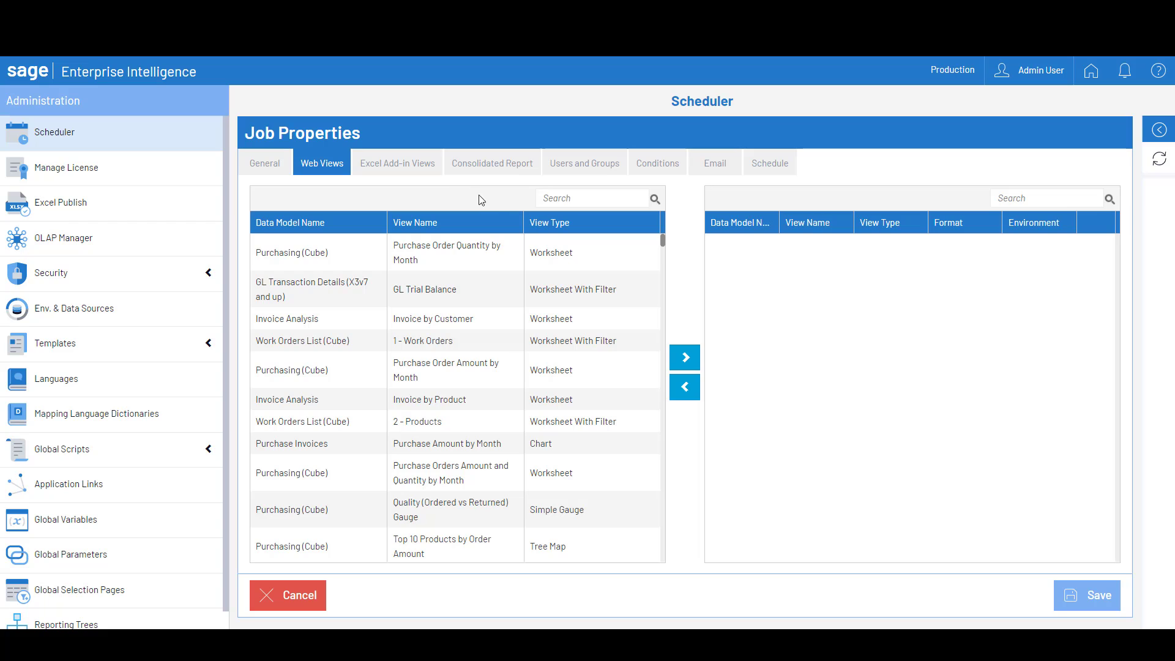
left_click_drag(441, 317, 499, 490)
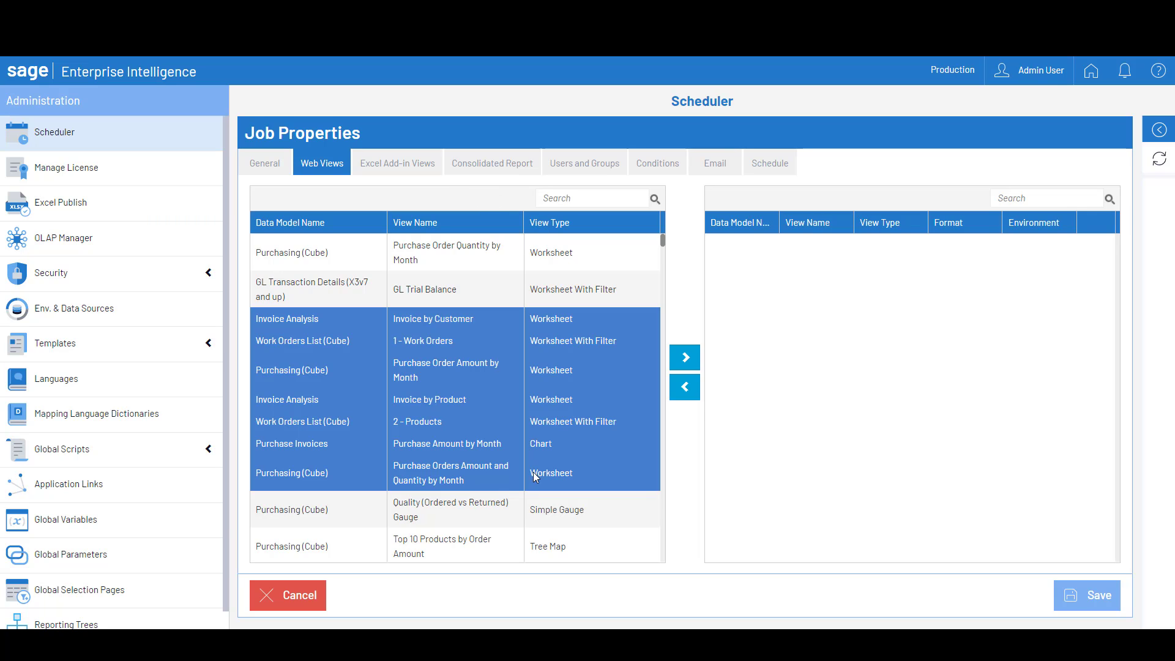
left_click(685, 361)
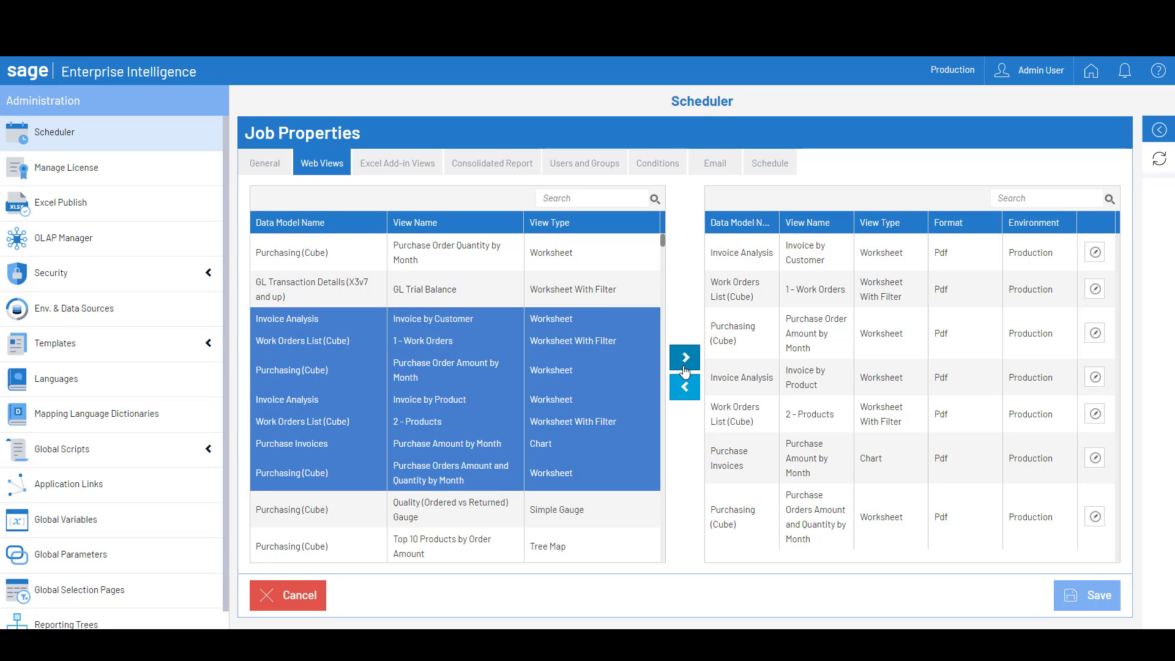
left_click(654, 164)
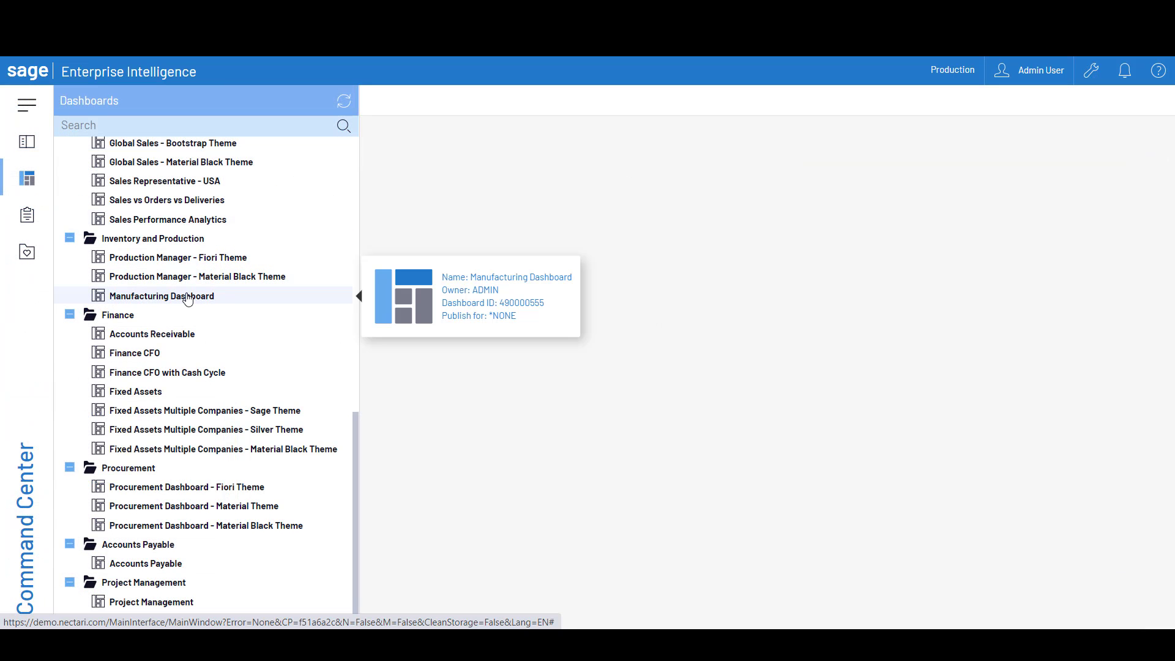
Open the Manufacturing Dashboard from the Inventory and Production folder
left_click(163, 297)
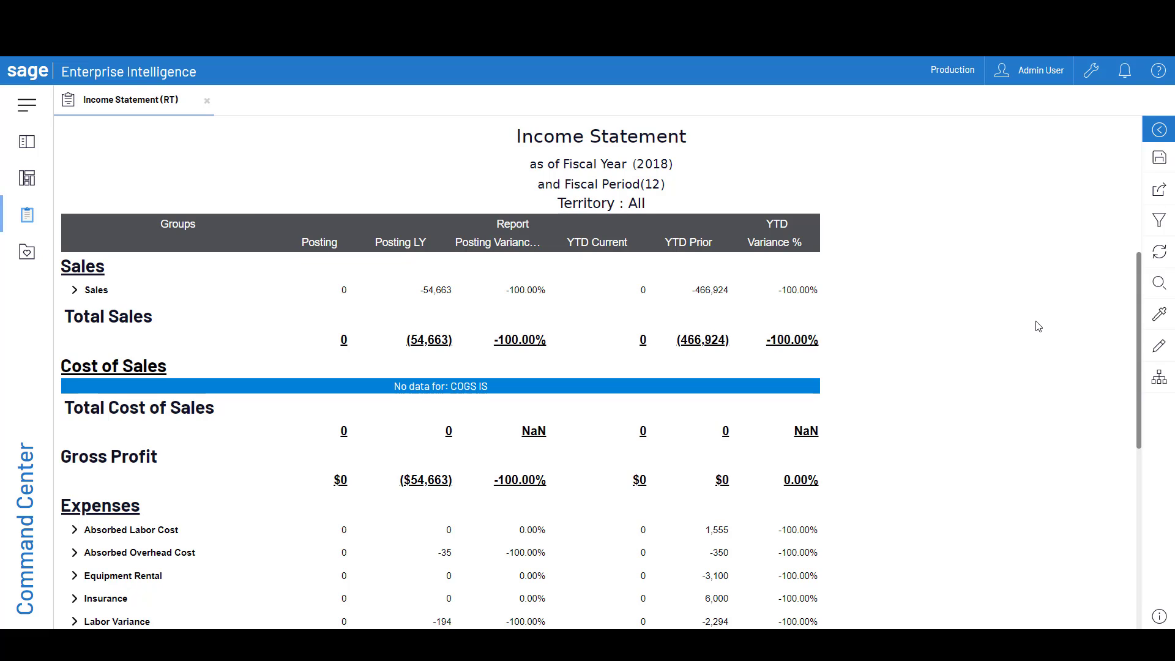
Look over the Income Statement report, open its reporting tree and show the Consolidated territory
scroll(747, 367, "down", 3)
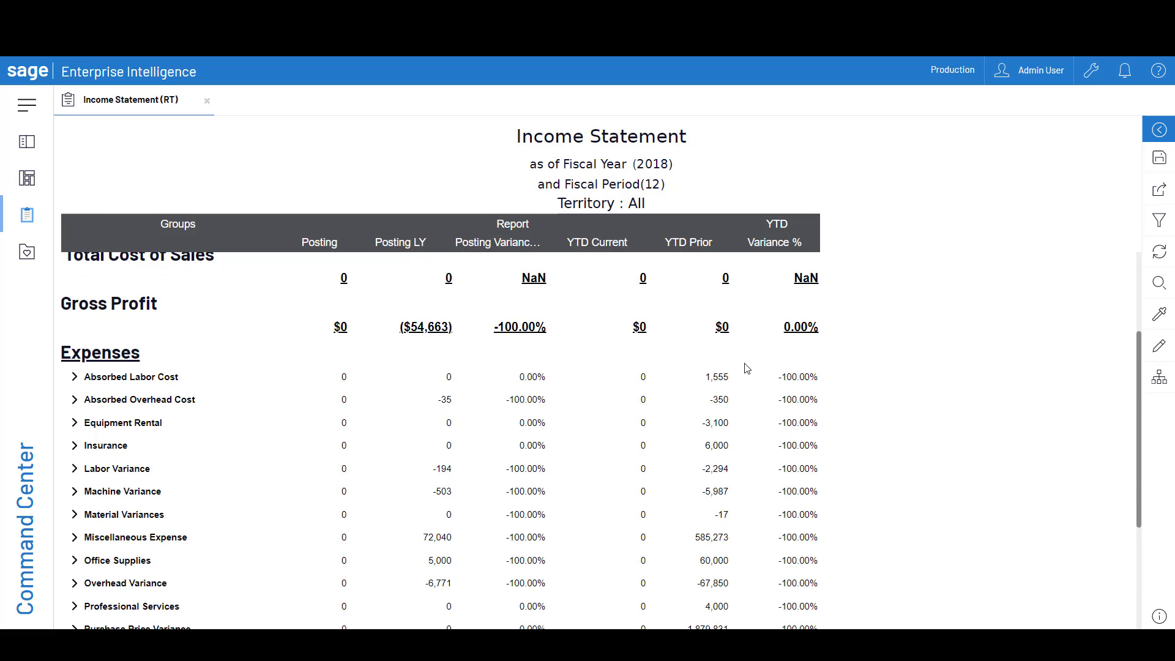
scroll(747, 368, "up", 3)
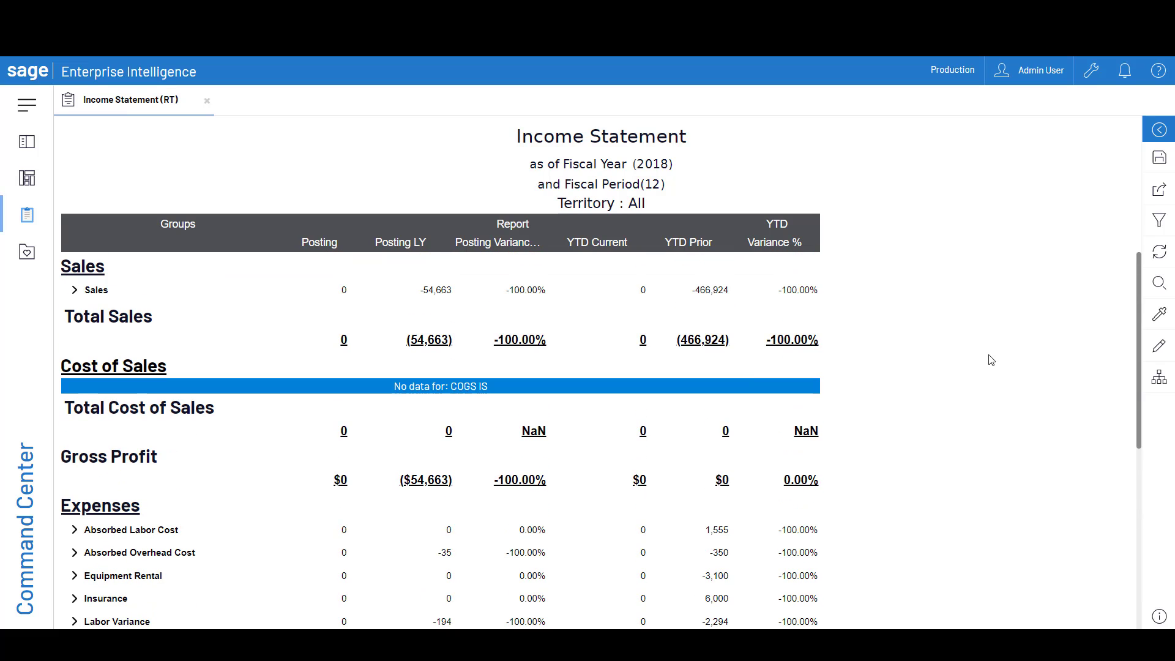
left_click(1165, 391)
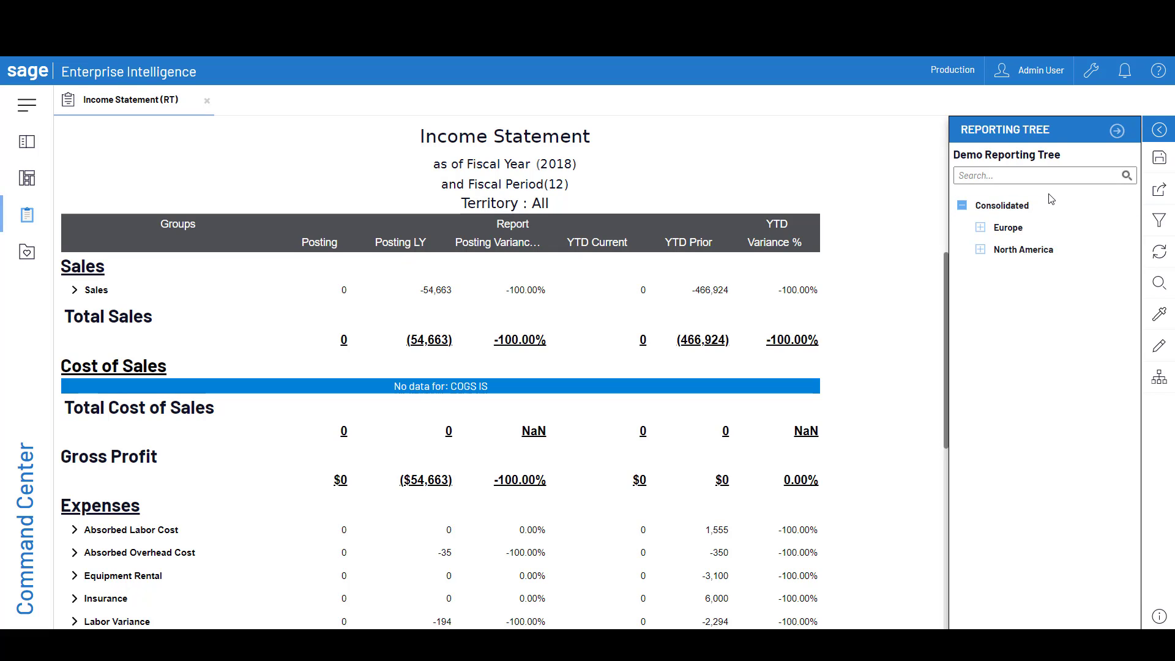
left_click(1013, 208)
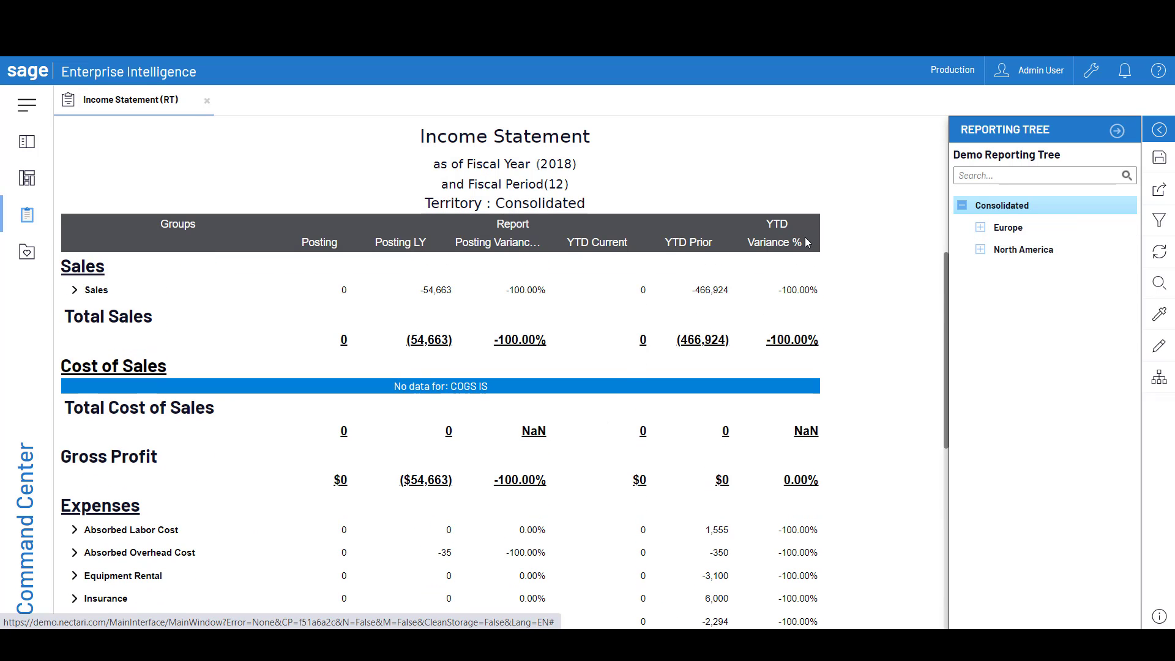
Expand North America in the reporting tree and narrow the Income Statement to North America NA10, and further to Site NA011
left_click(981, 250)
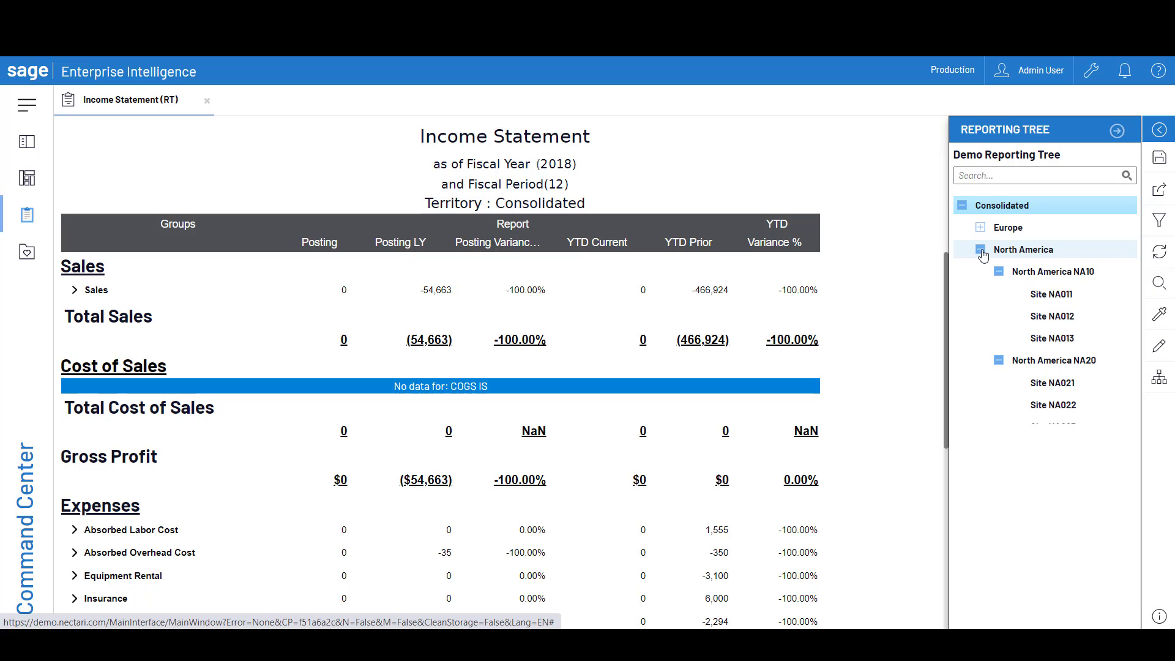
left_click(1056, 272)
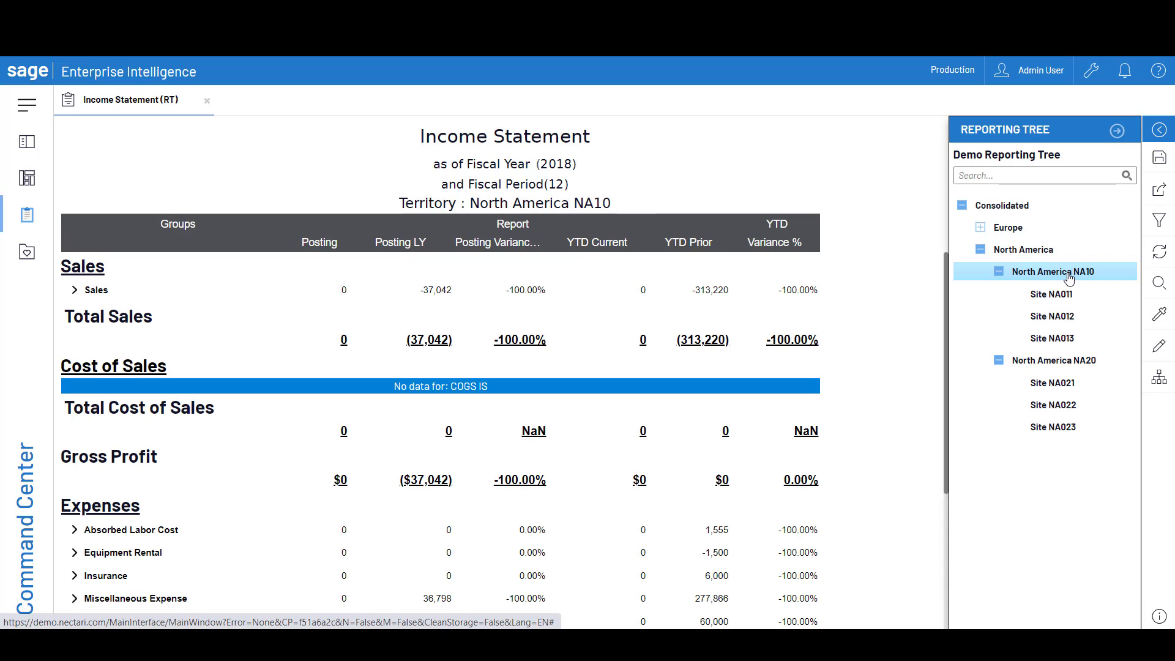
left_click(1041, 296)
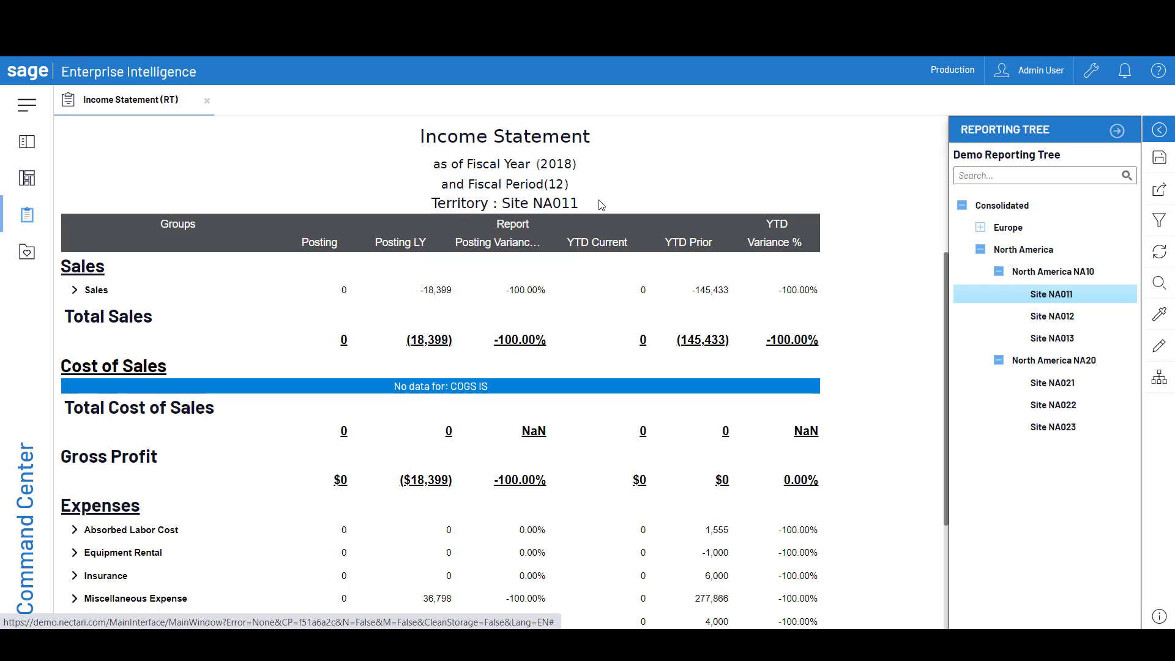
scroll(692, 304, "down", 3)
scroll(645, 446, "up", 3)
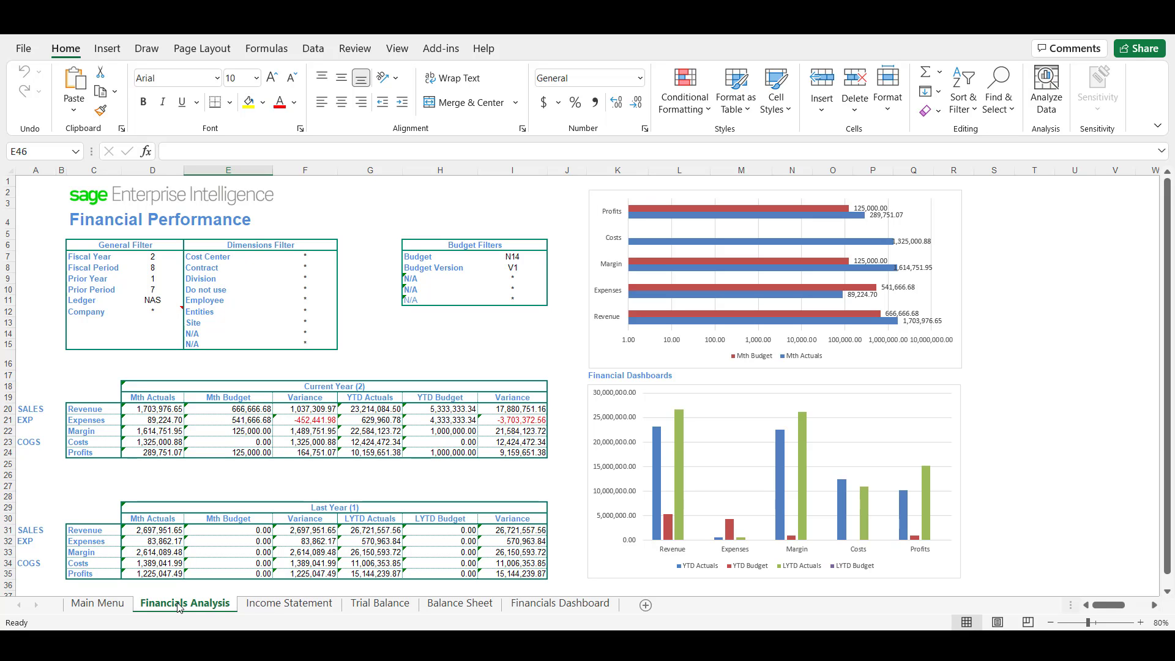
Look through the Income Statement, Trial Balance, Balance Sheet and Financials Dashboard sheets of the Excel financial workbook
left_click(288, 604)
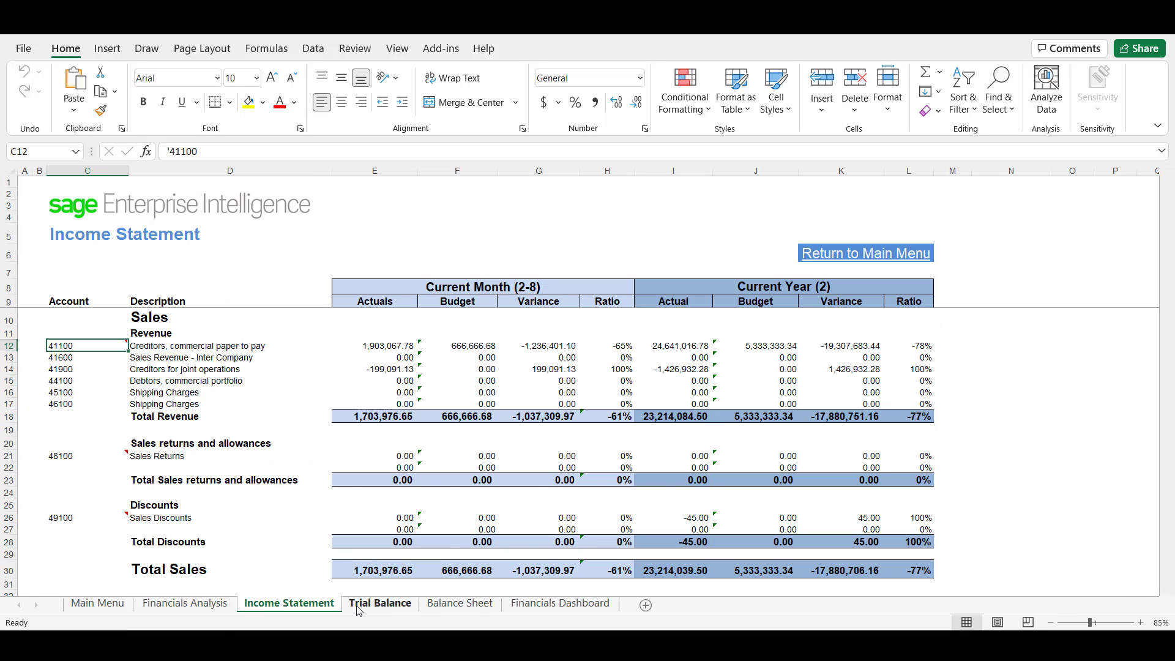
left_click(360, 611)
left_click(479, 609)
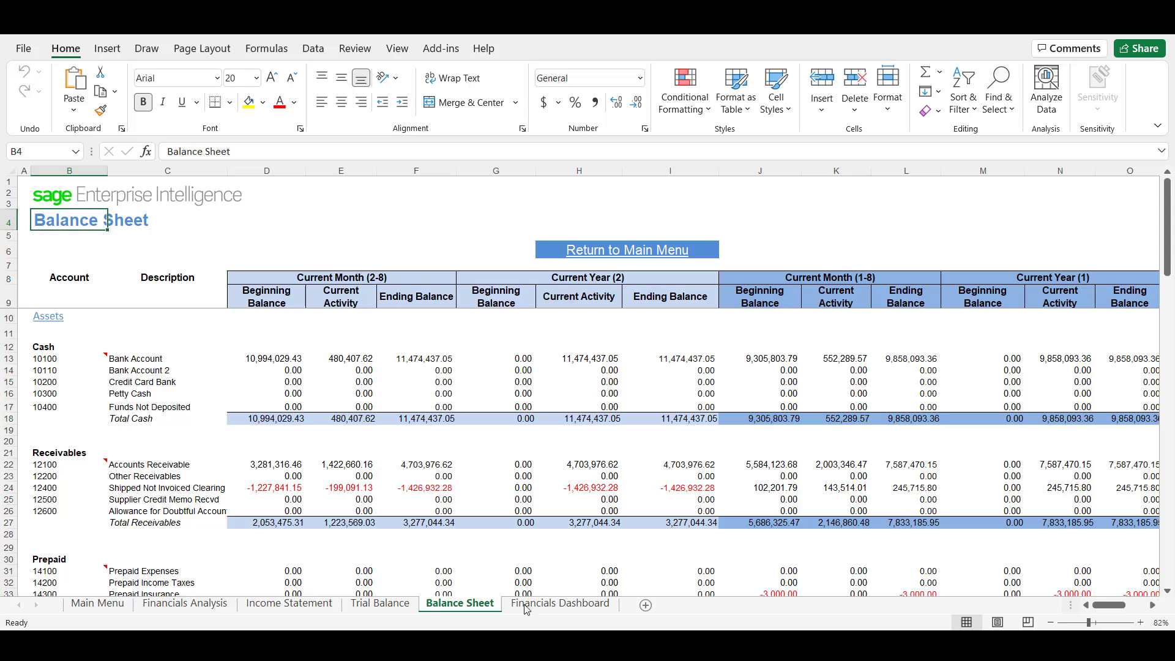
left_click(555, 606)
scroll(458, 473, "down", 1)
scroll(458, 472, "down", 3)
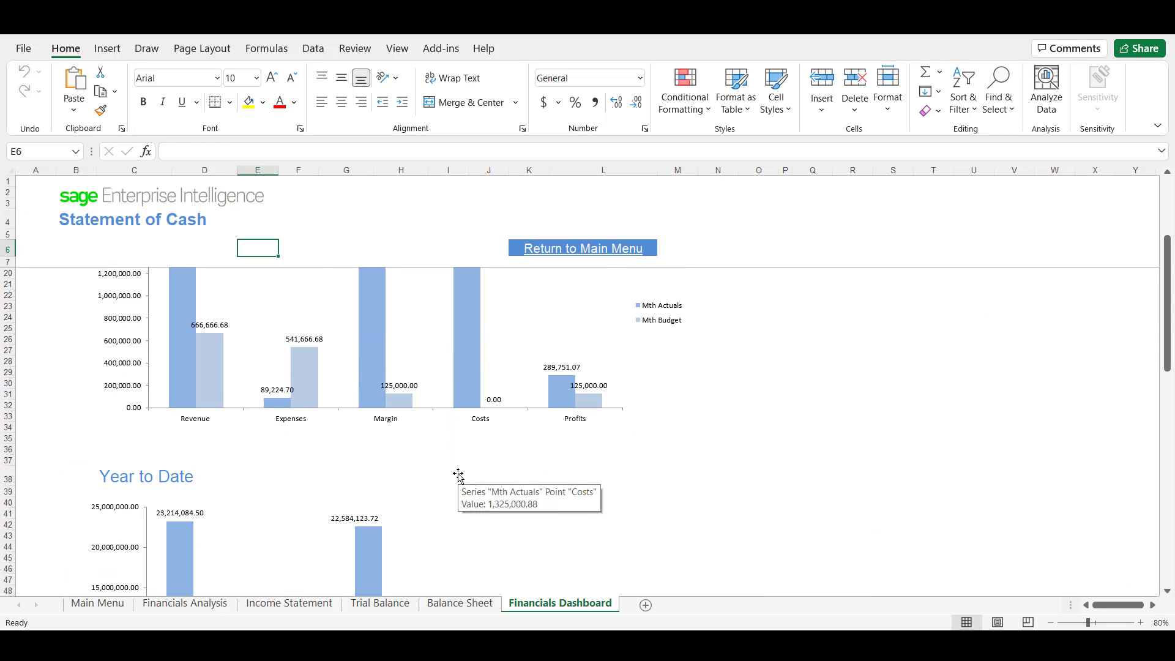
scroll(458, 472, "down", 2)
scroll(458, 472, "down", 3)
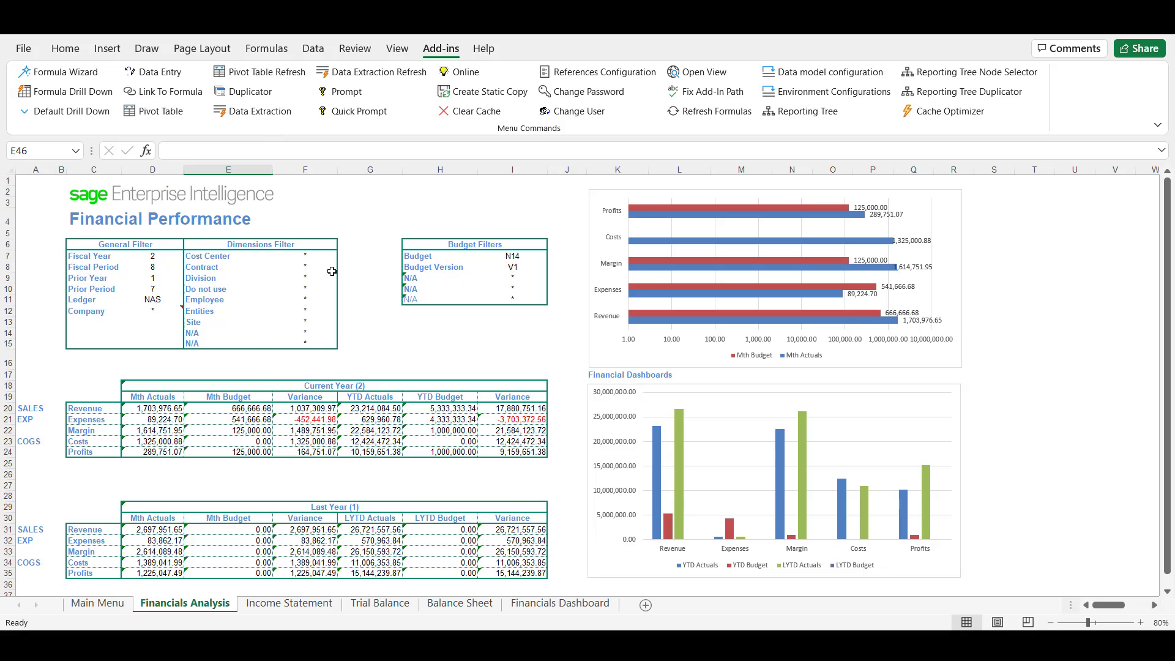
Inspect the current-year Revenue formulas for Mth Actuals and Mth Budget, and open the Mth Budget formula in the Formula Wizard
left_click(151, 408)
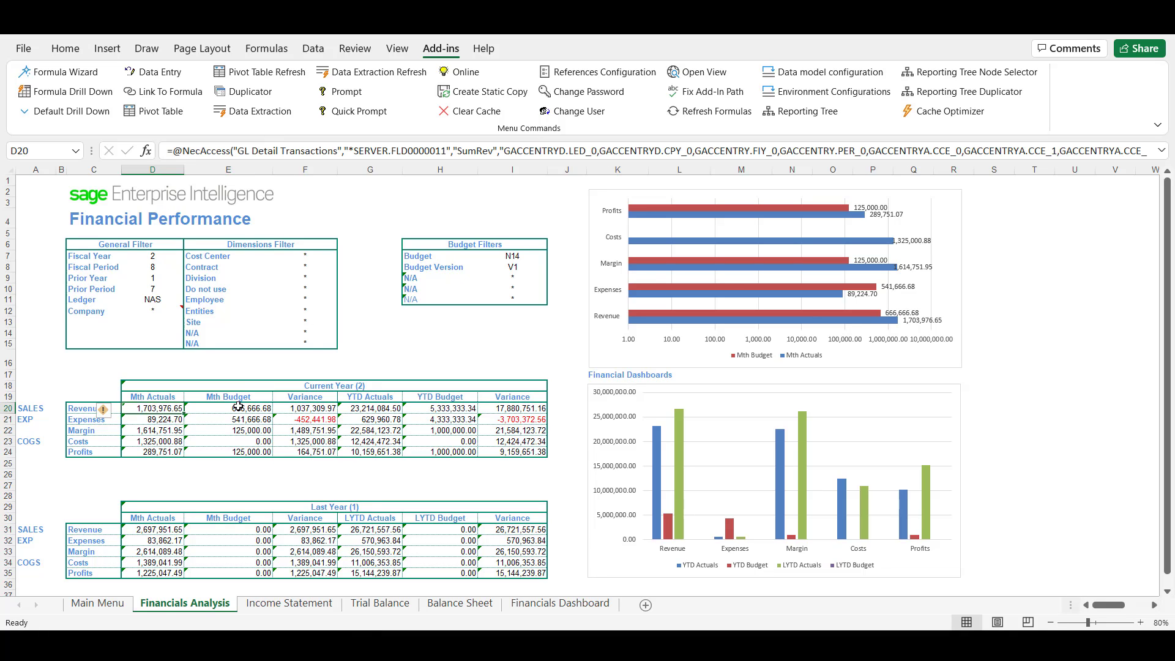
left_click(238, 406)
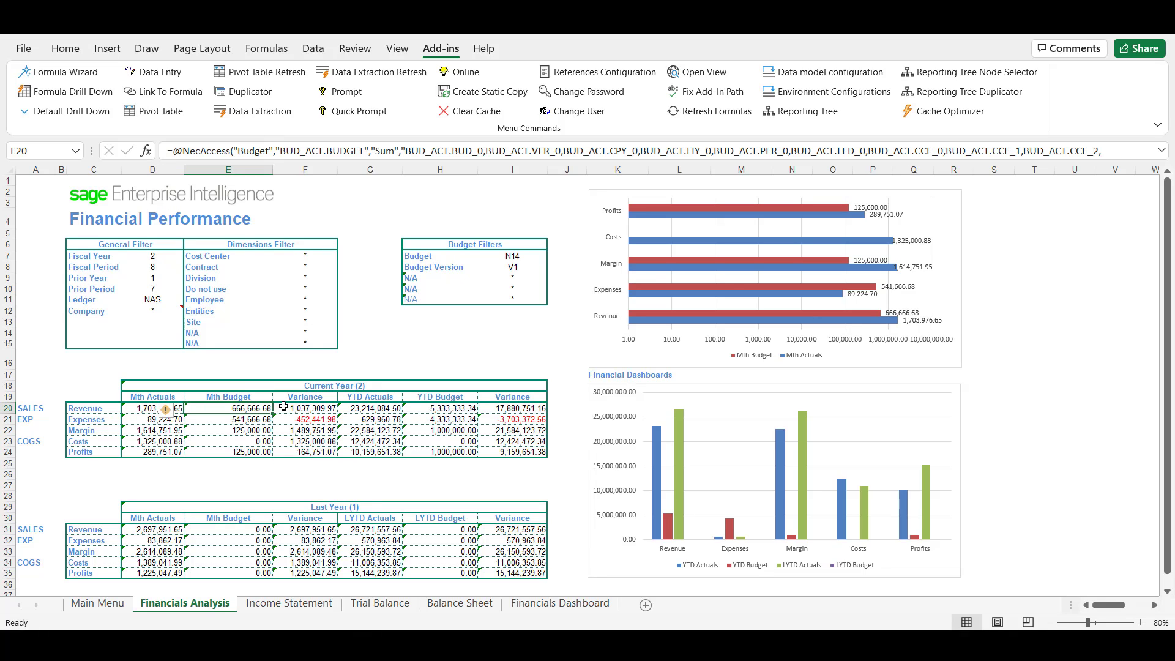
left_click(84, 73)
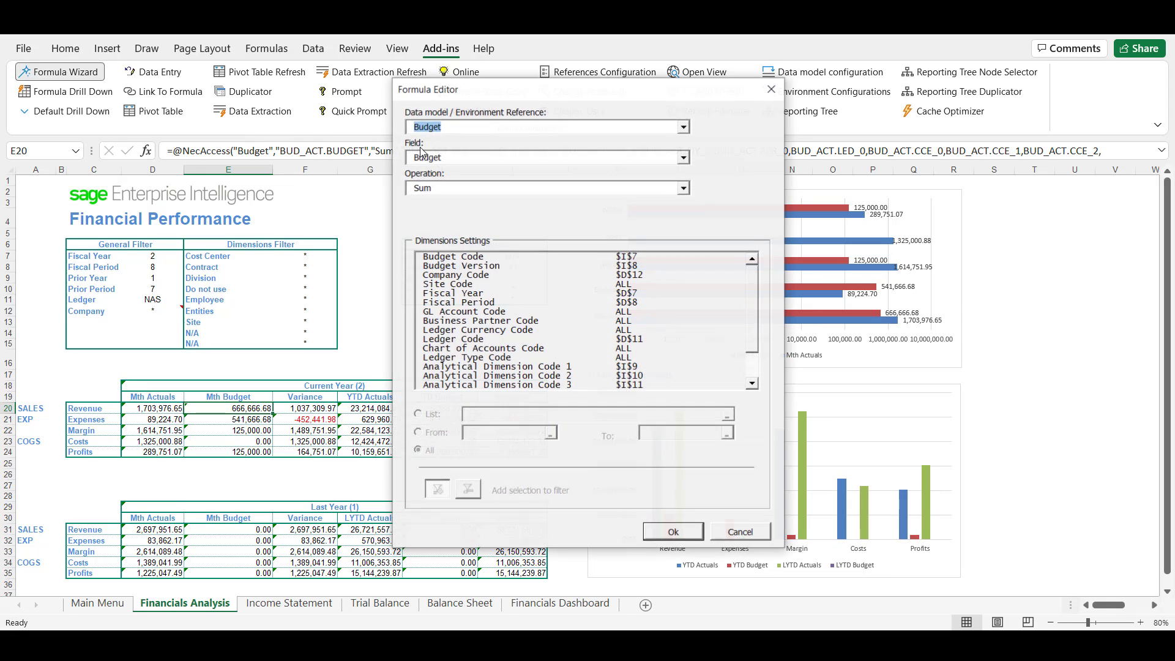
Look through the formula's available data model references, fields and operations, keeping Budget, Budget and Sum selected
left_click(501, 130)
left_click(502, 129)
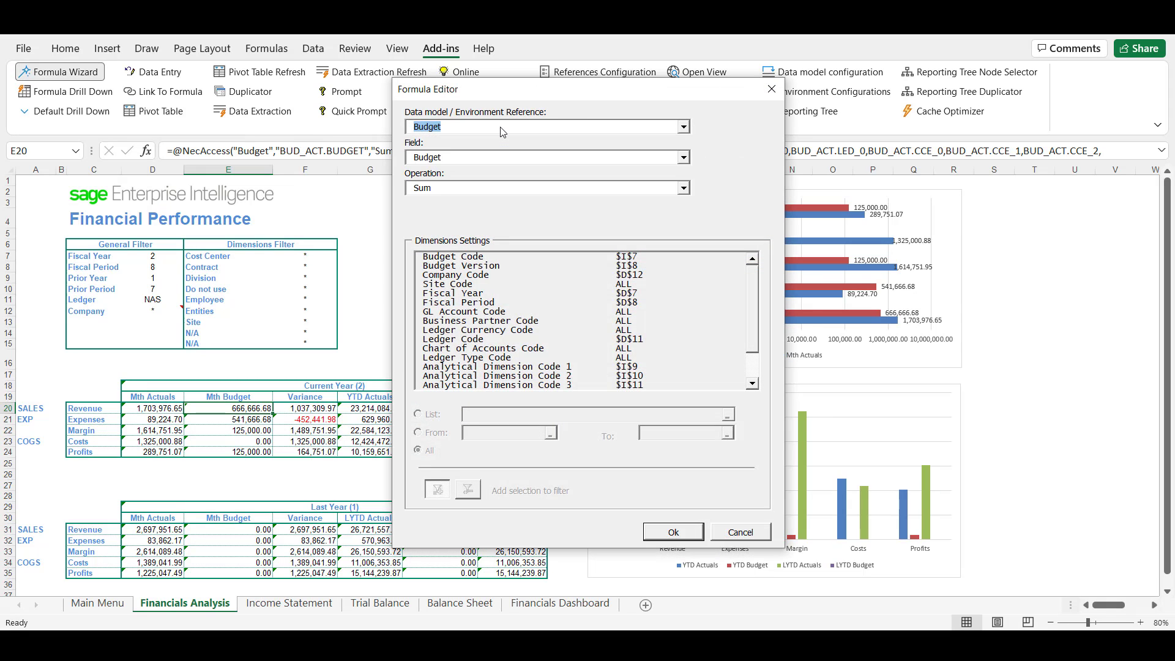
left_click(483, 129)
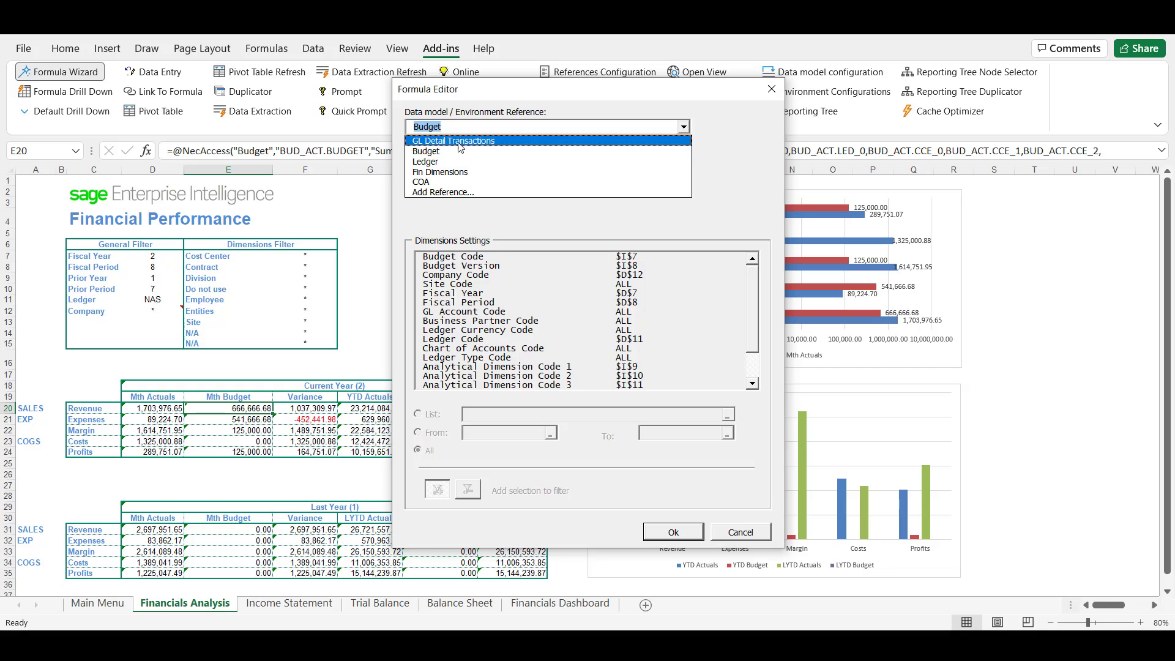
left_click(499, 153)
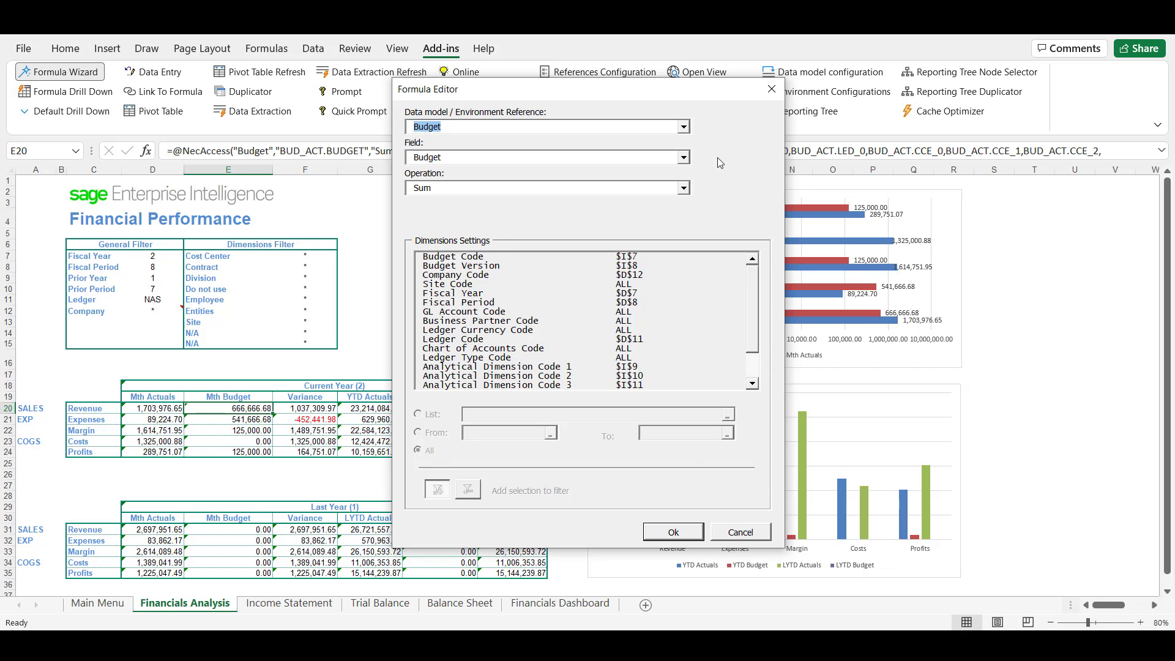
left_click(470, 159)
left_click(774, 166)
left_click(523, 190)
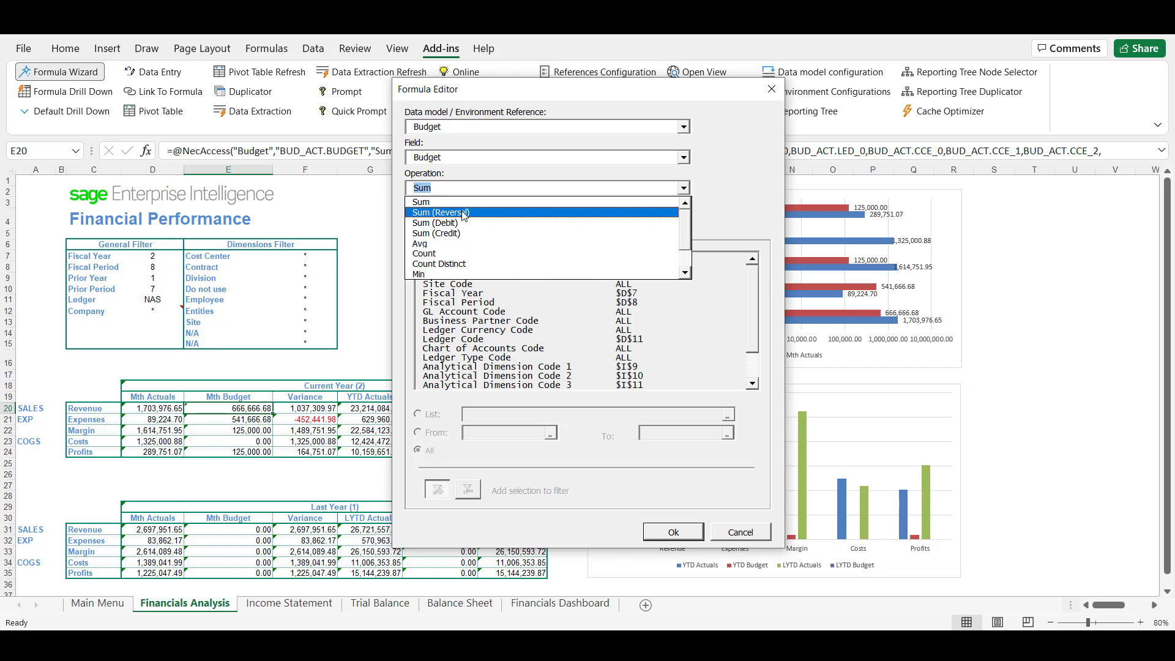
left_click(735, 210)
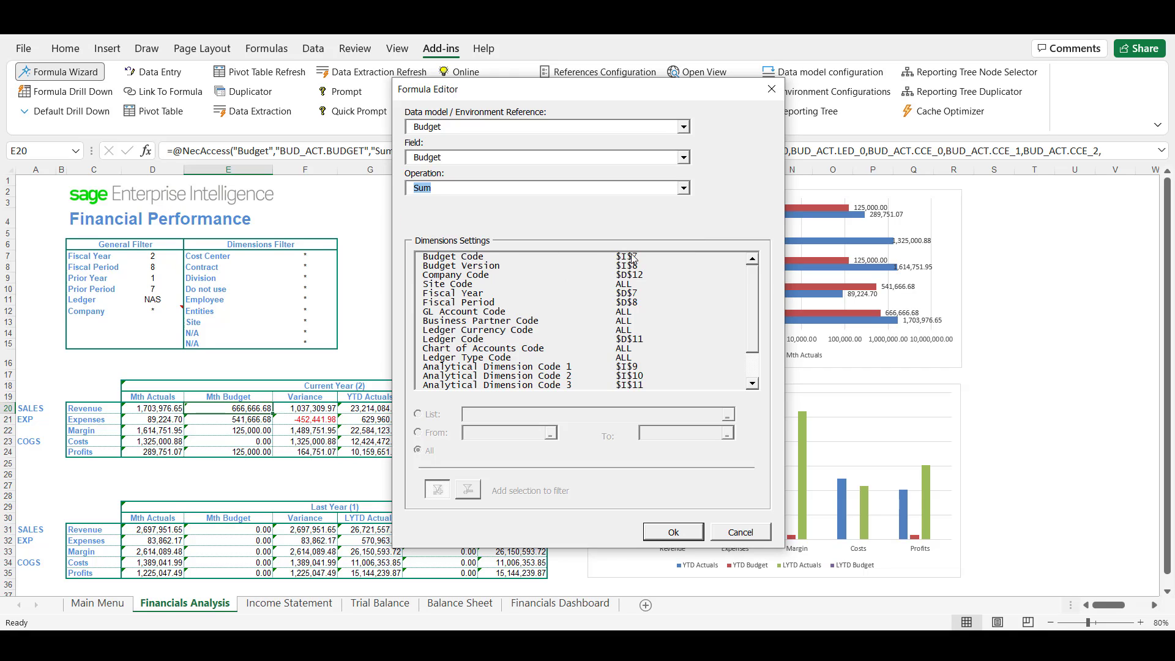
Reference cell D7 for Fiscal Year and cell D8 for Fiscal Period in the formula's dimension settings, and accept the formula
left_click(465, 293)
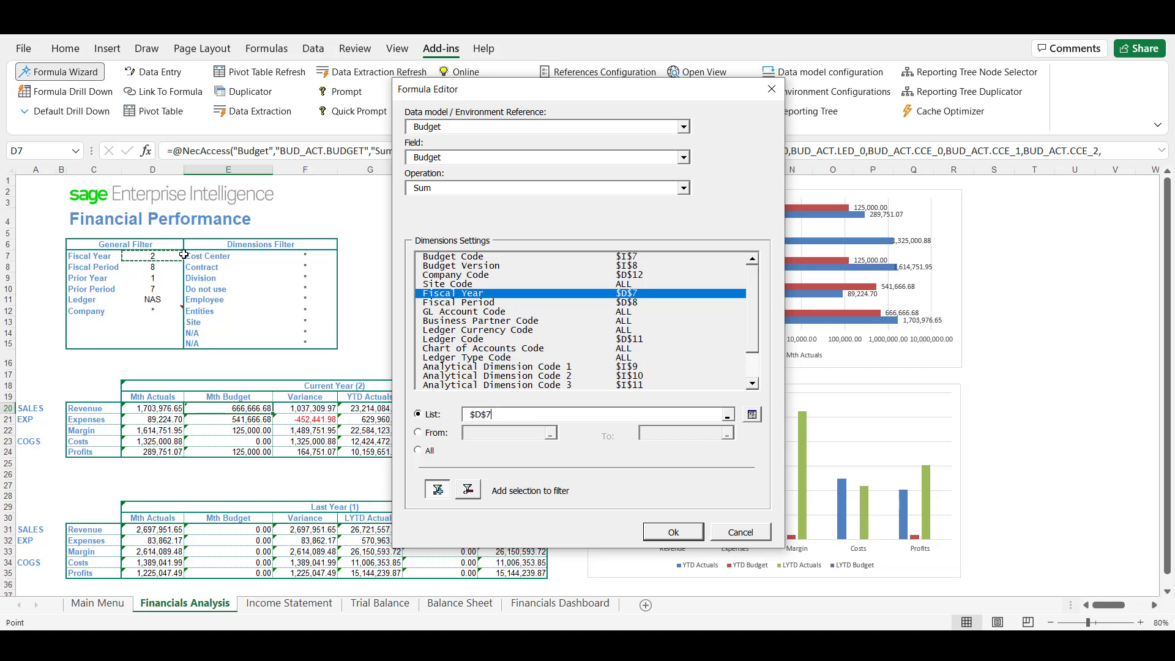
left_click(480, 304)
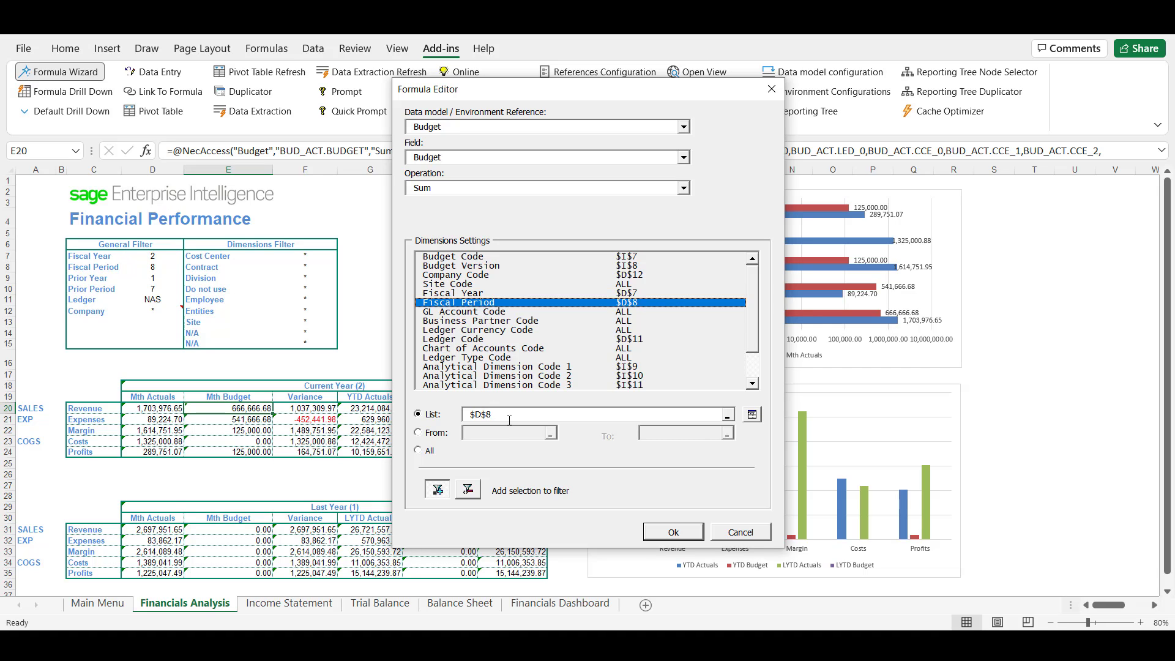
left_click(165, 266)
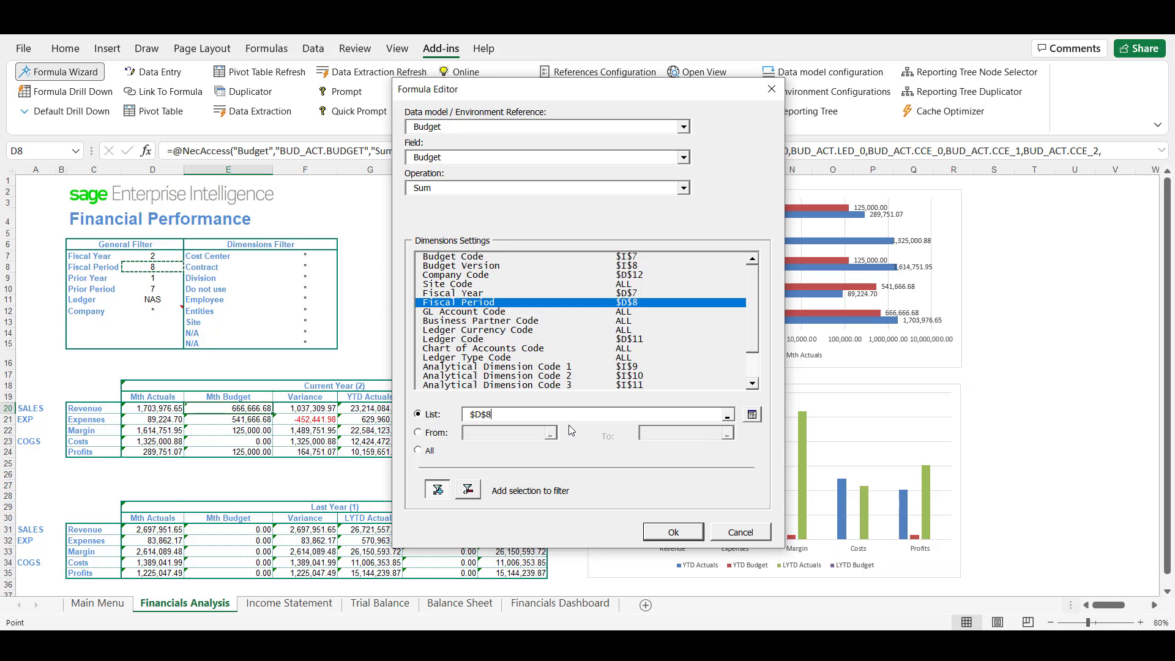
left_click(678, 533)
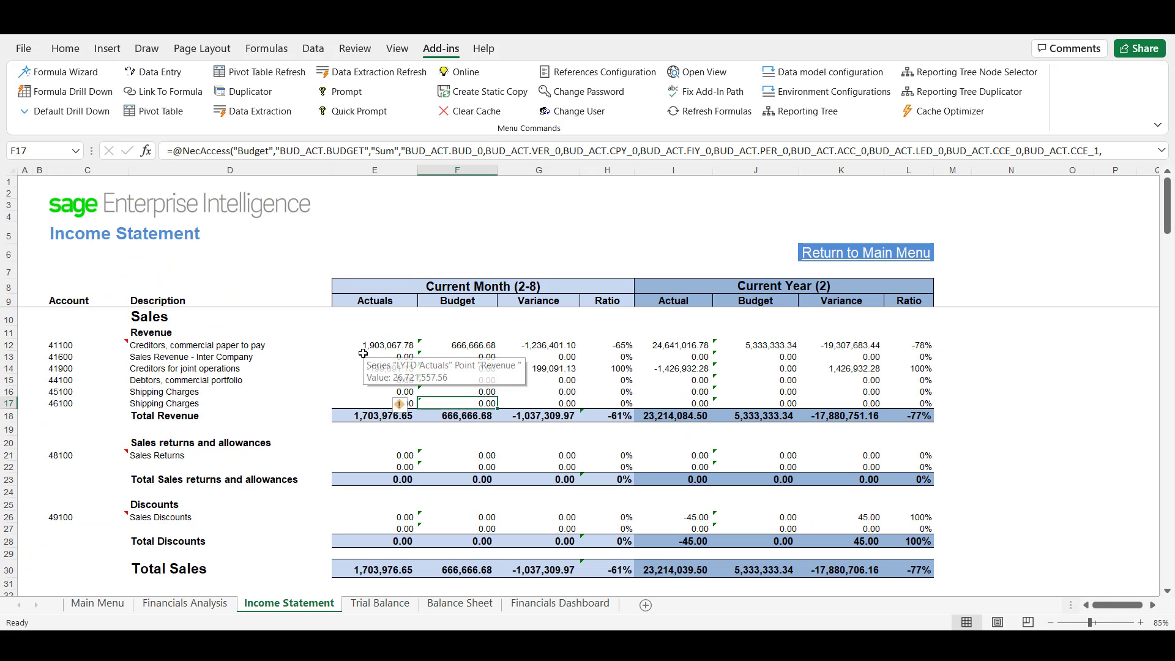
Drill down on account 41100's current-month Actuals with columns Ledger Debit through Modified By Date, and look through the transaction rows
left_click(360, 344)
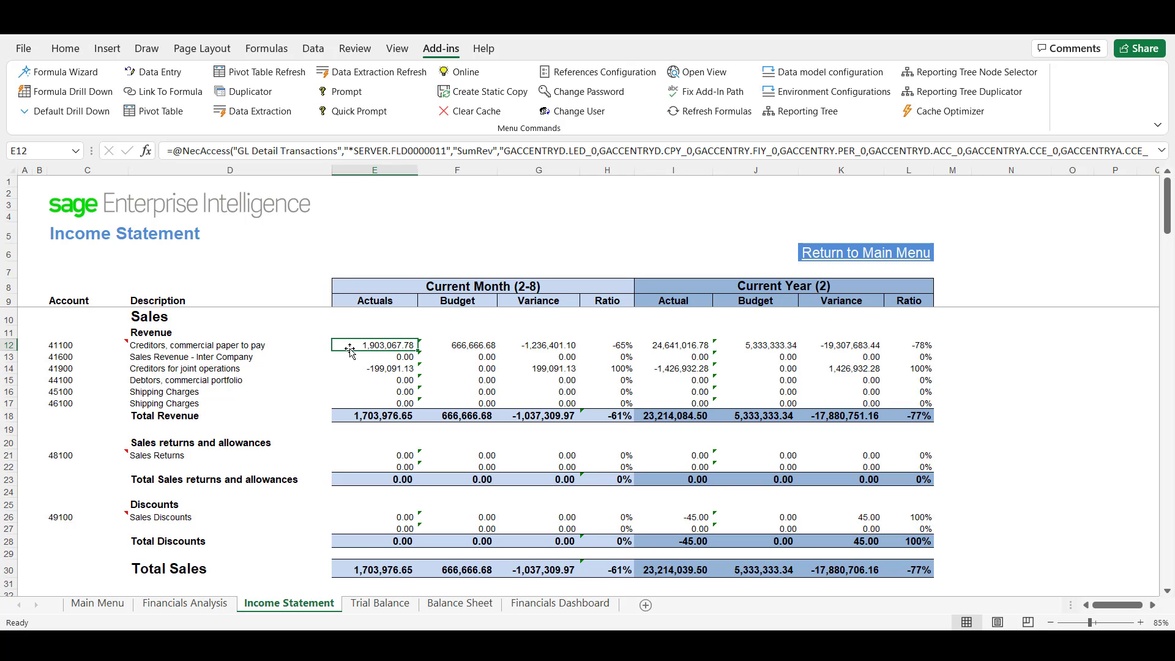
left_click(66, 91)
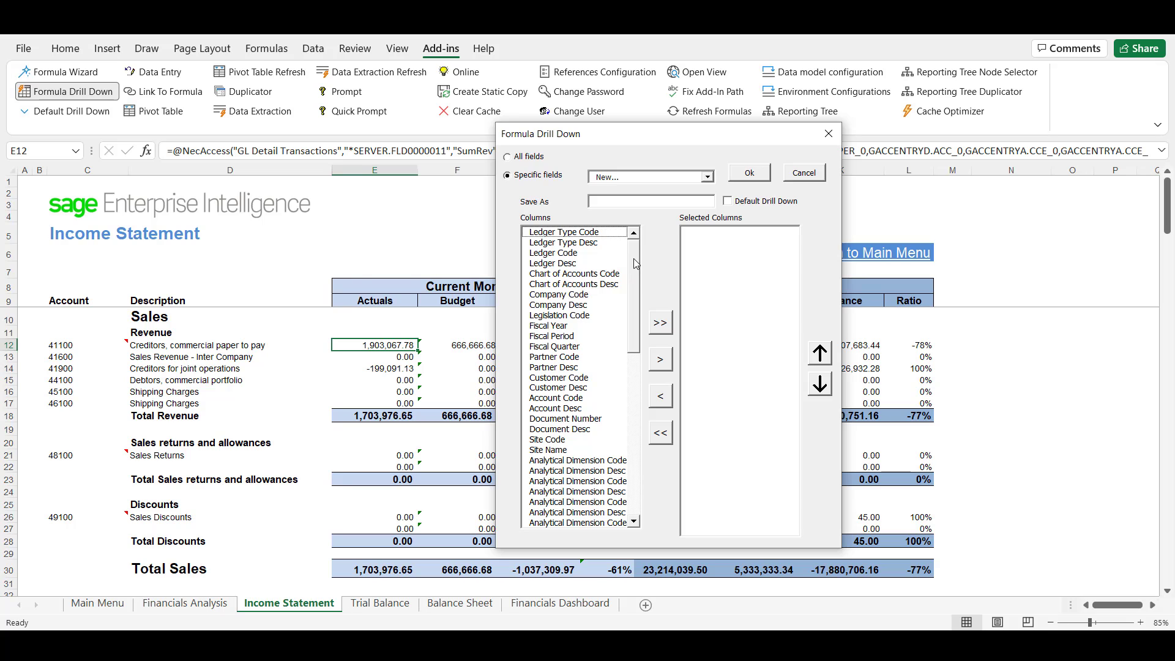
left_click_drag(633, 258, 647, 447)
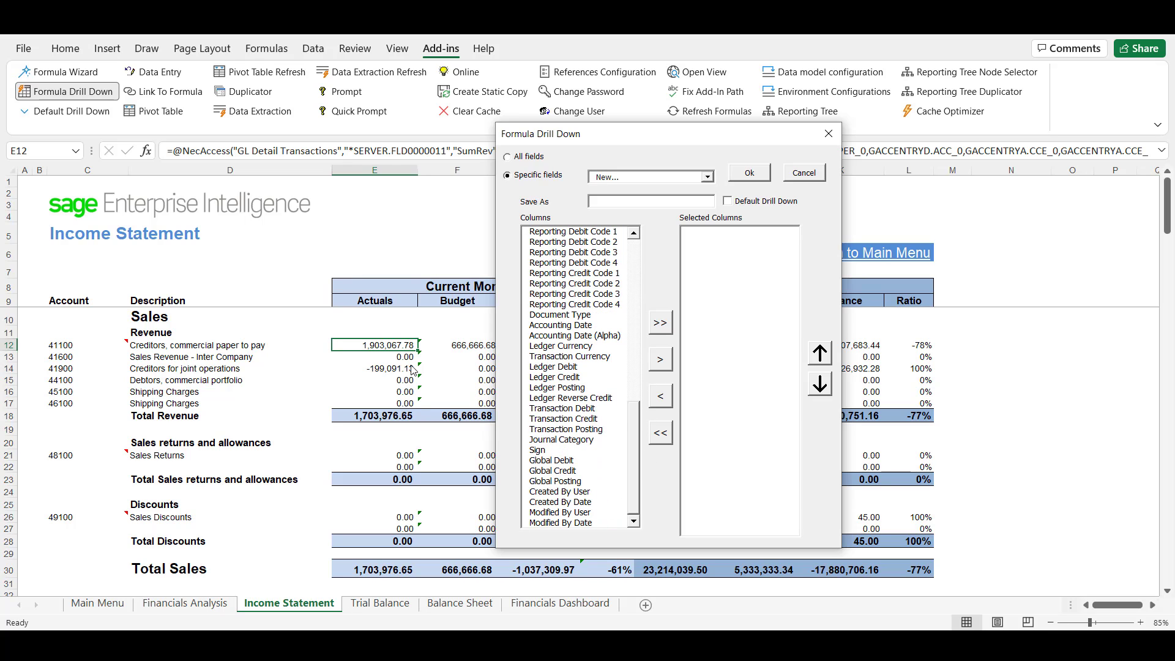
left_click(559, 359)
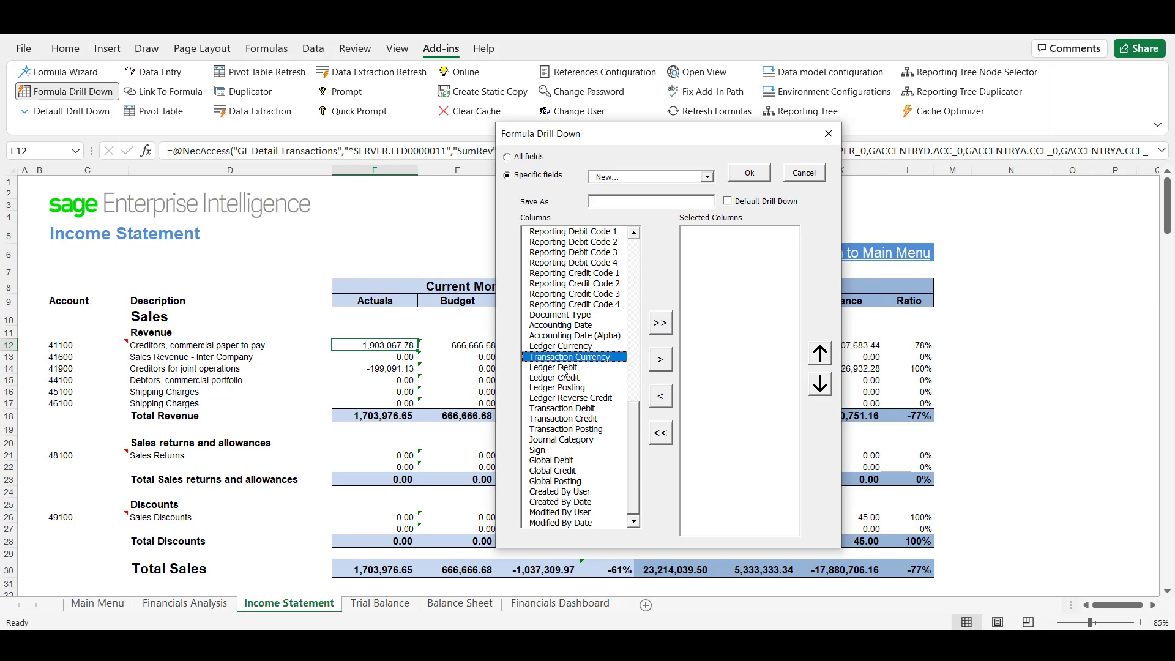
left_click_drag(560, 367, 572, 523)
left_click(660, 359)
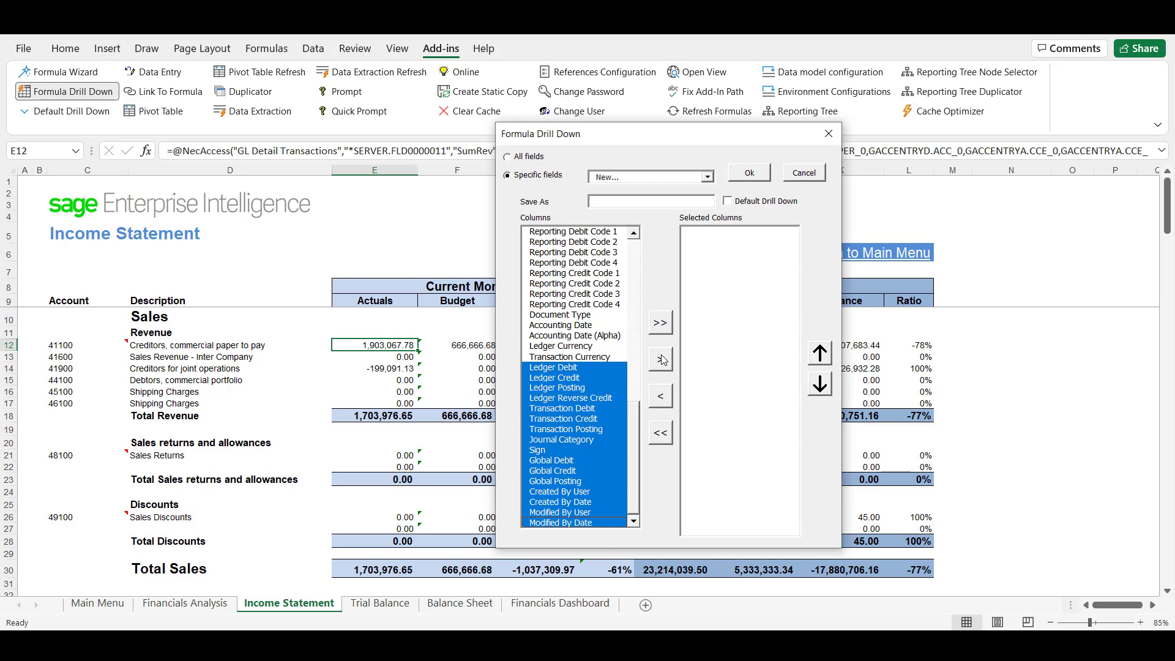
left_click(749, 173)
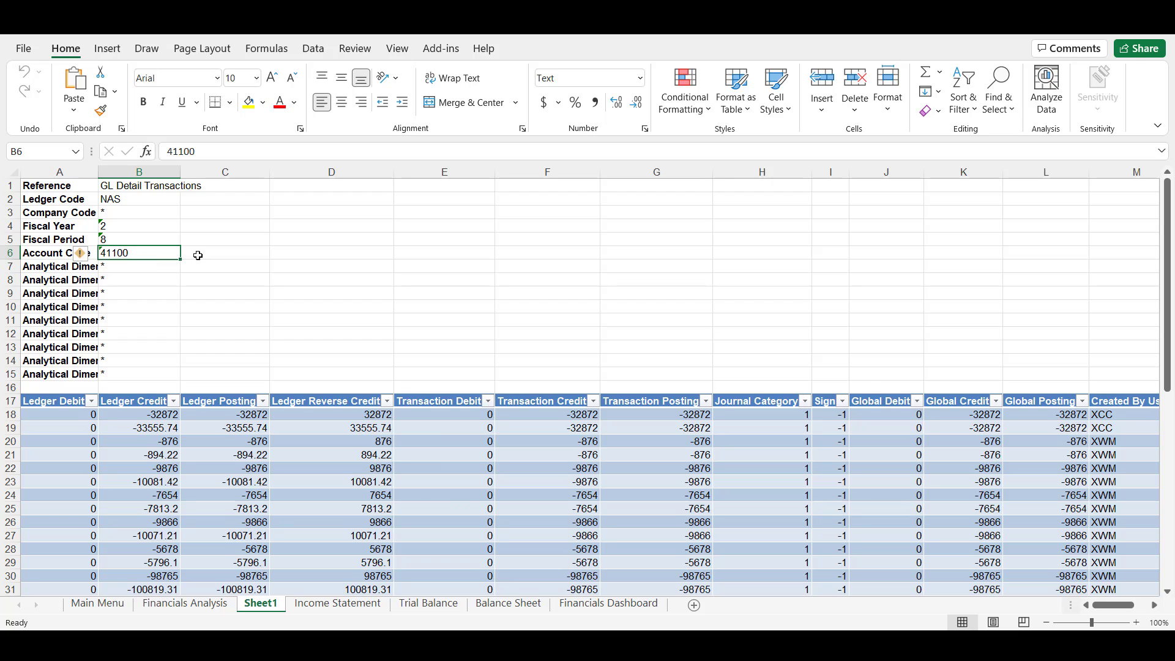
scroll(427, 426, "down", 4)
scroll(427, 426, "down", 3)
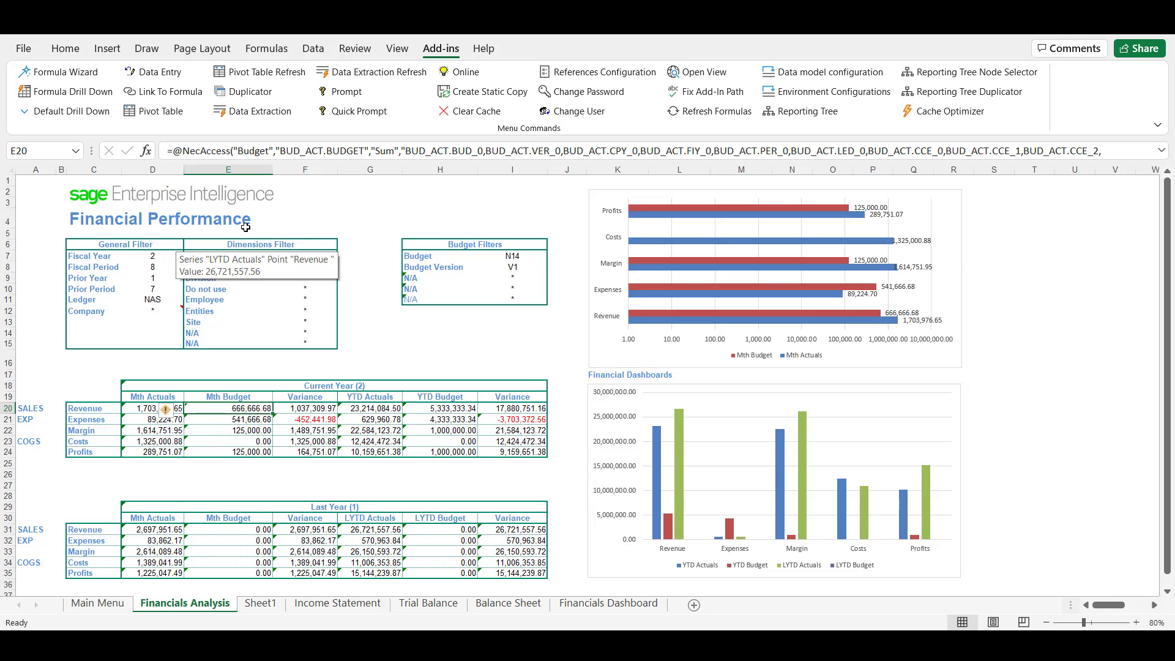
Start the Duplicator on the Financials Analysis sheet with GL Detail Transactions as the data model and Company Code as the dimension
left_click(245, 91)
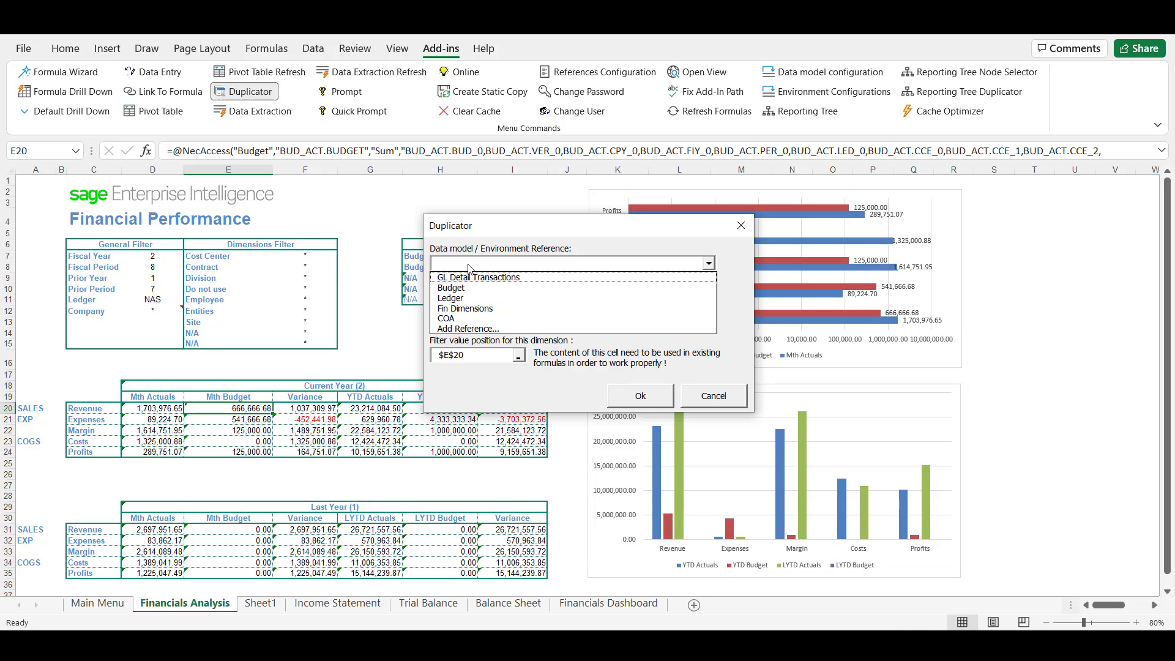
left_click(485, 278)
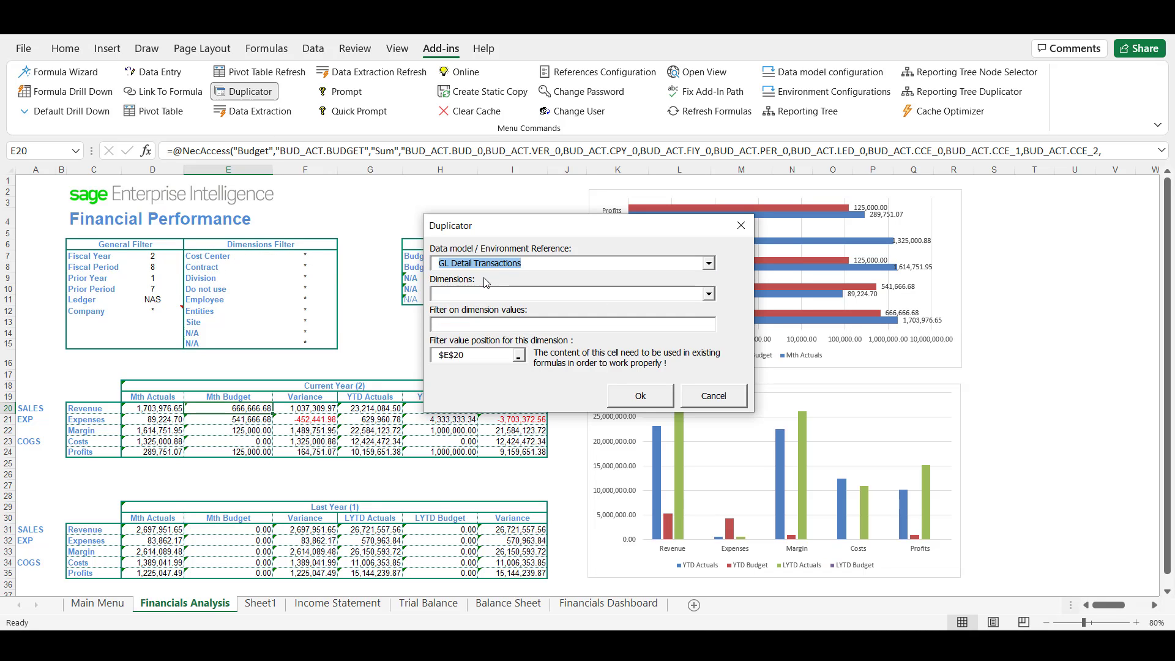
left_click(503, 293)
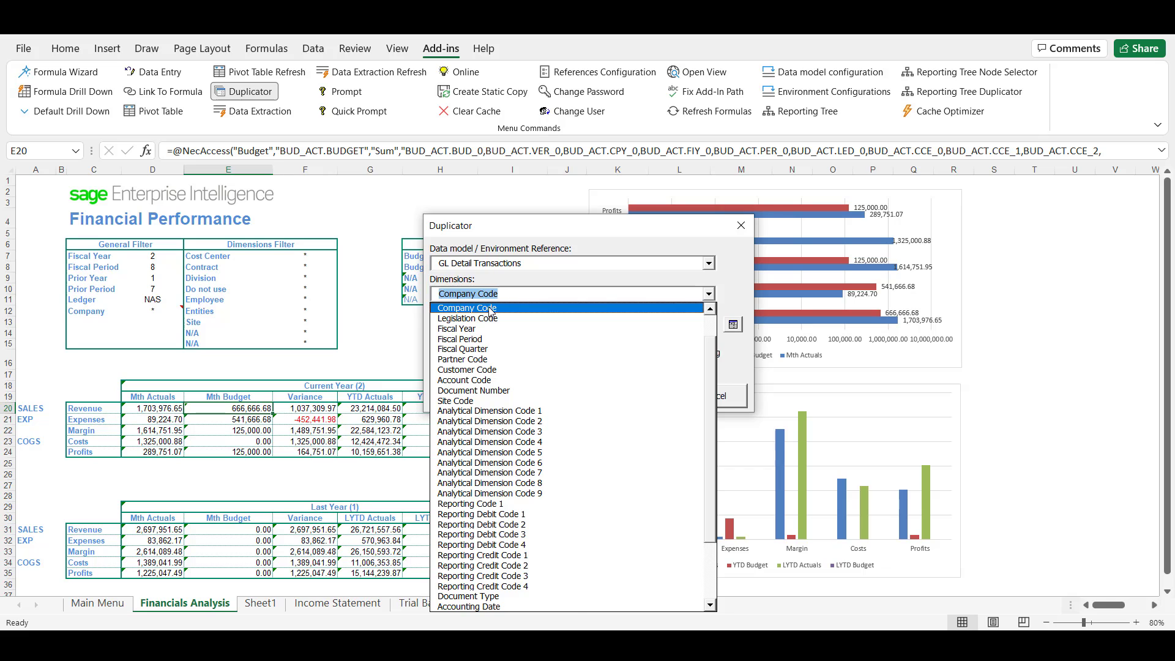
left_click(490, 309)
Limit the Duplicator's Company Code values to companies NA10 and NA20
left_click(732, 324)
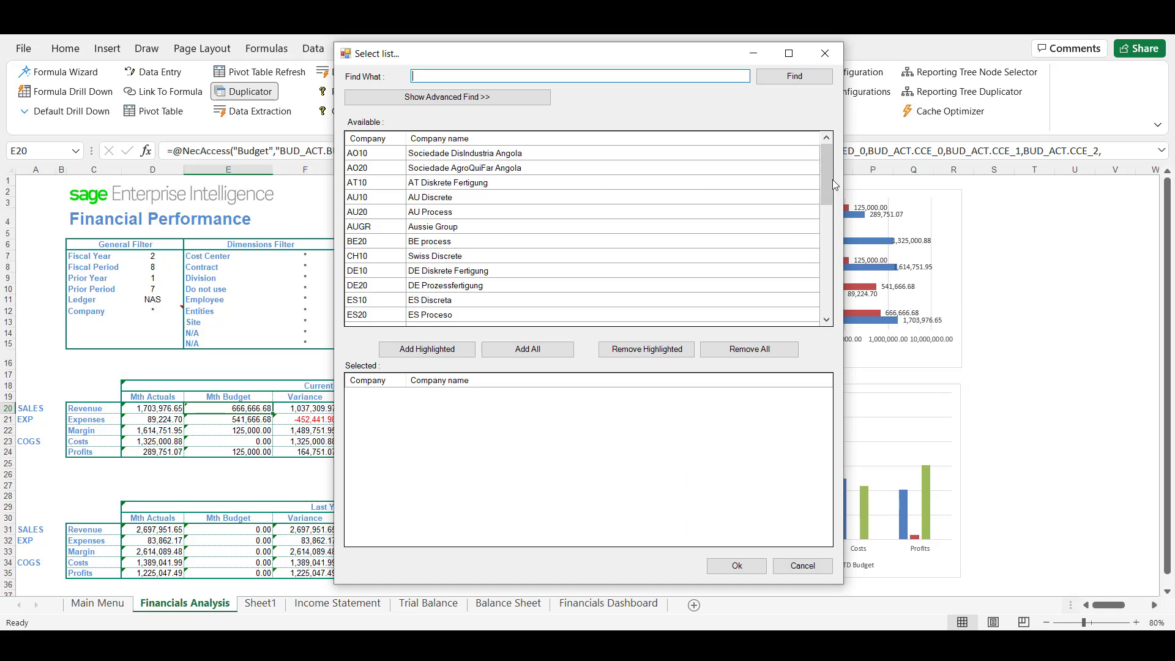
left_click_drag(828, 181, 828, 236)
left_click(428, 300)
left_click(429, 314, "shift")
left_click(426, 349)
left_click(737, 565)
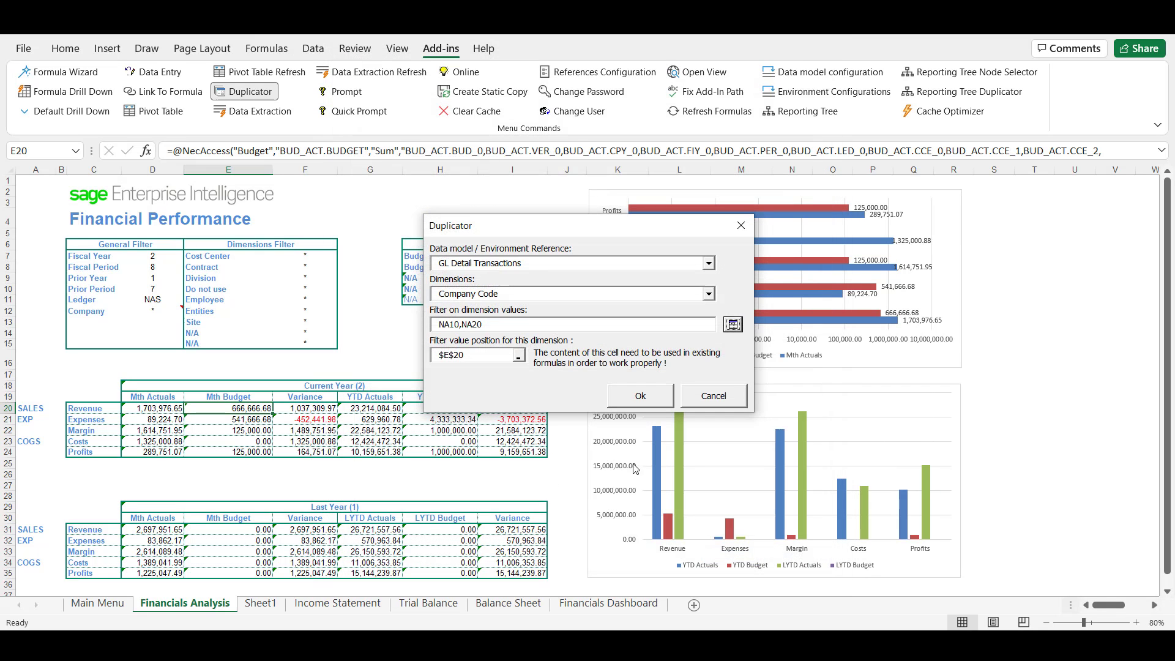
Use the Company filter cell D12 as the filter value position and run the duplication
left_click(453, 355)
left_click(152, 310)
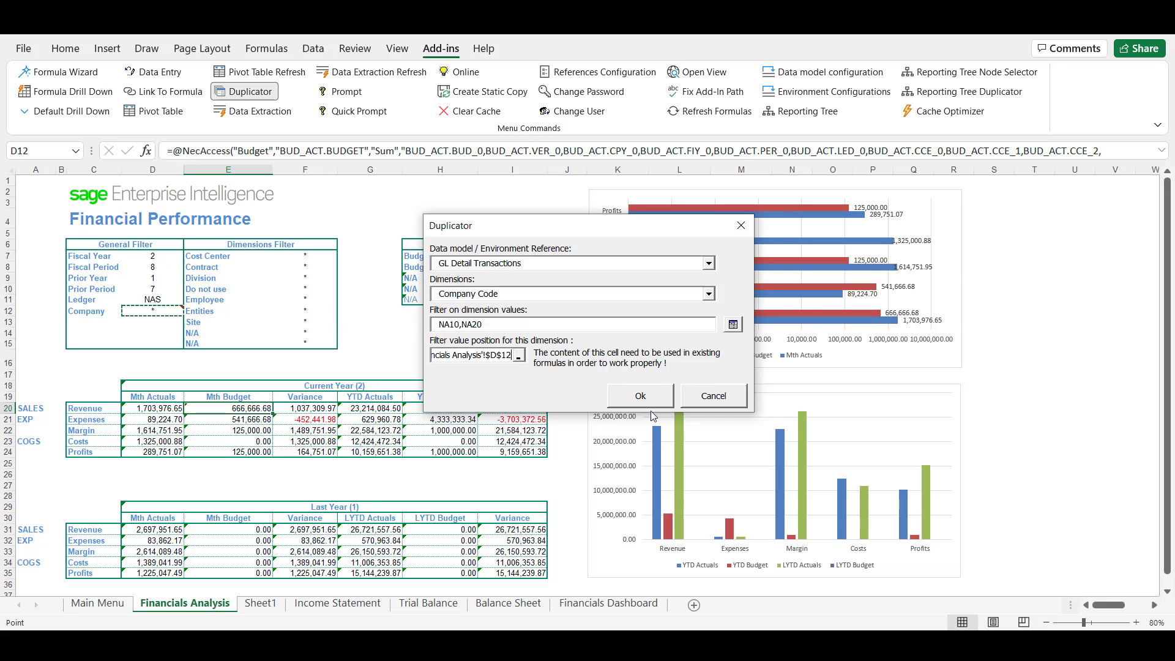
left_click(637, 395)
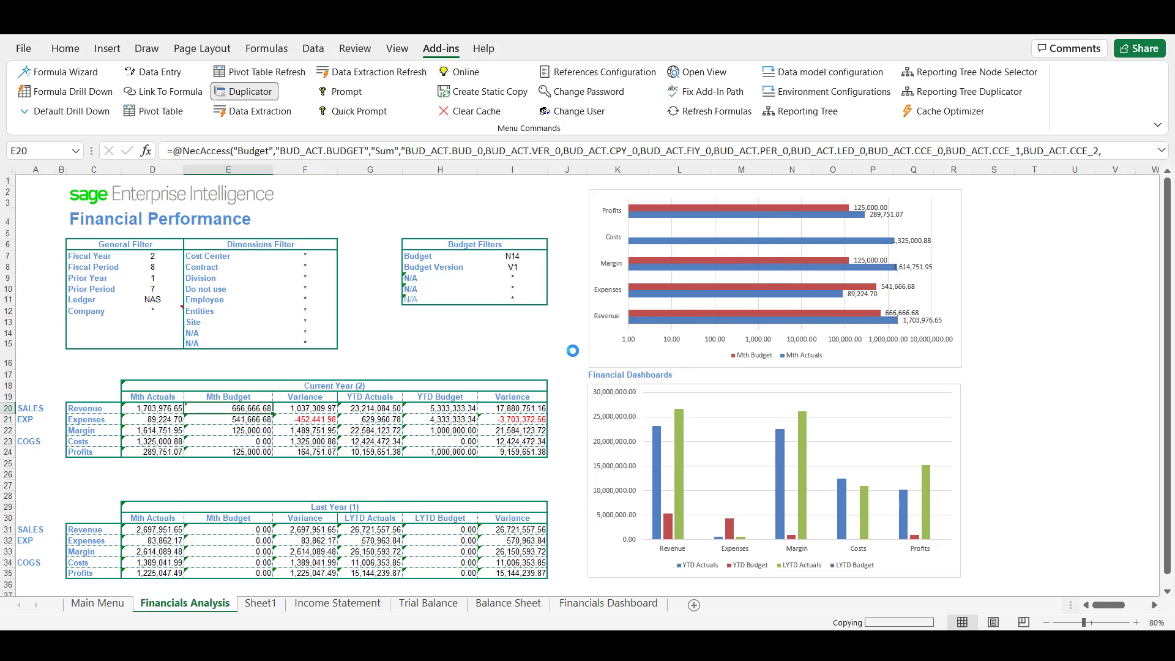